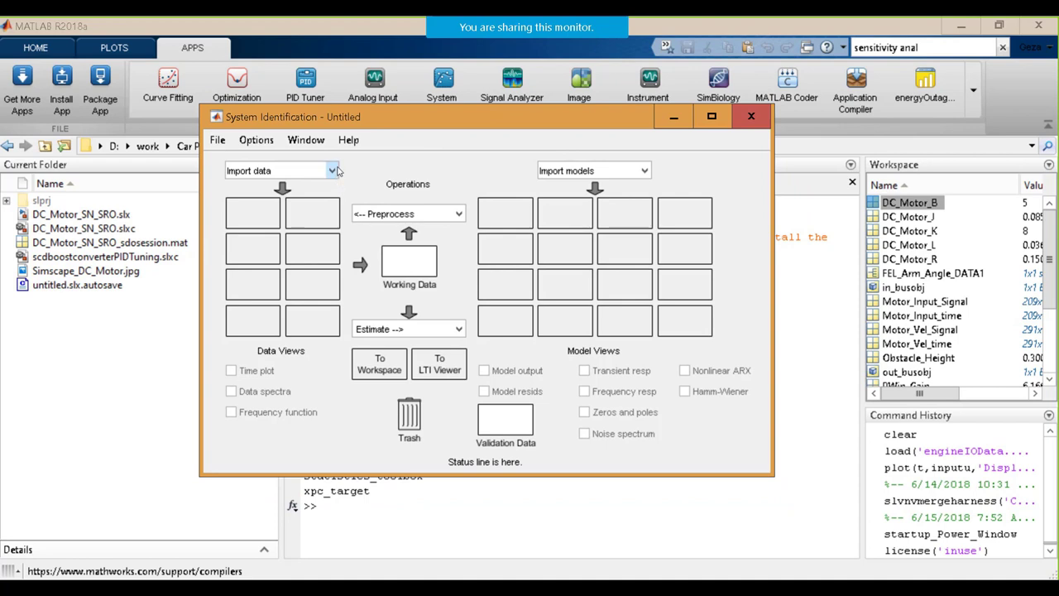
Import the example Dryer data (input u2, output y2, 0.08 s sample time) into the session
click(333, 170)
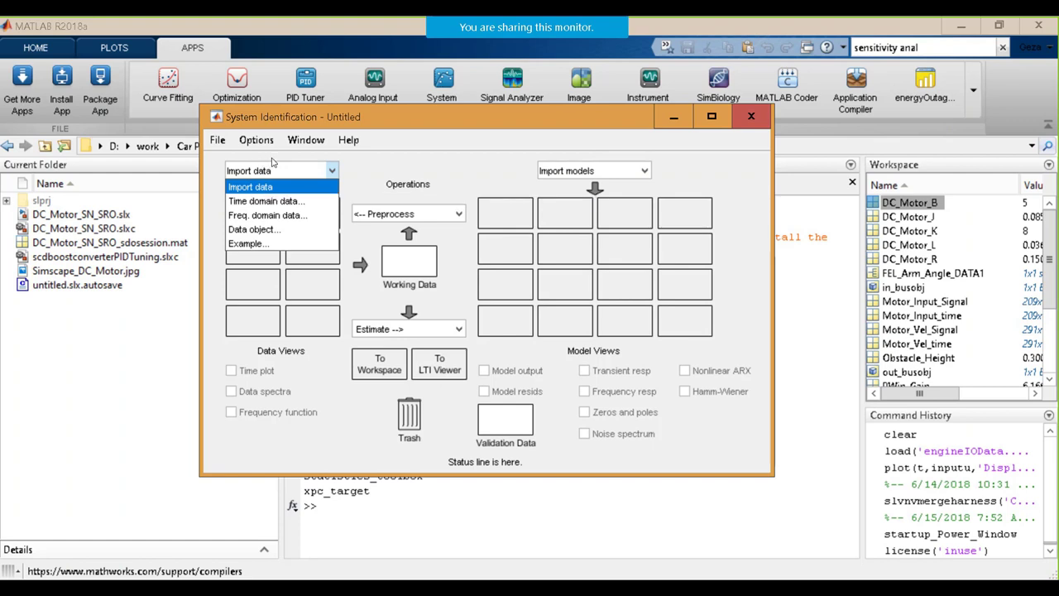
click(265, 245)
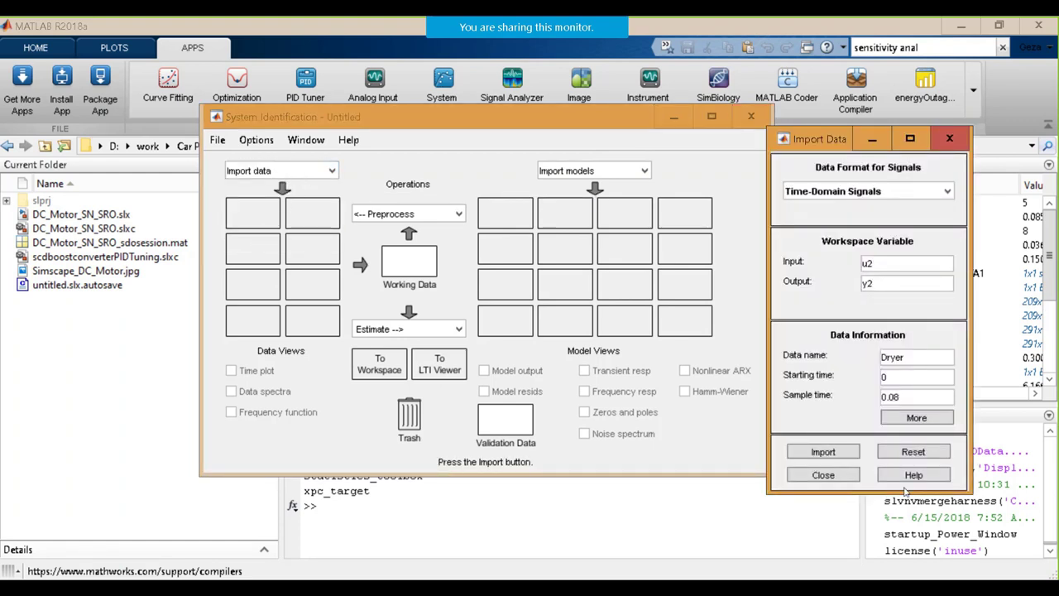
click(841, 455)
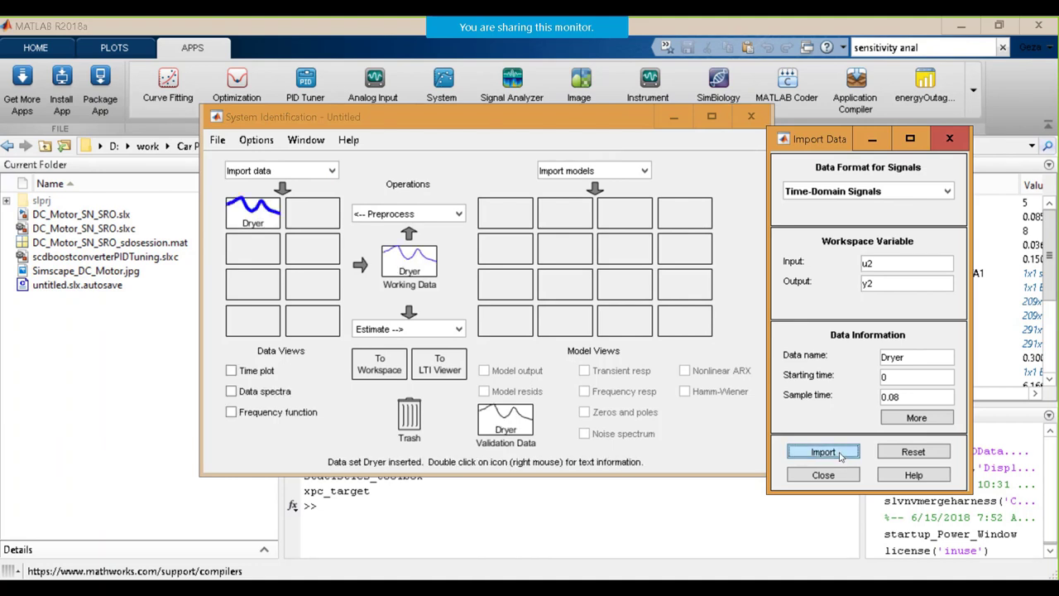
drag(261, 210, 391, 259)
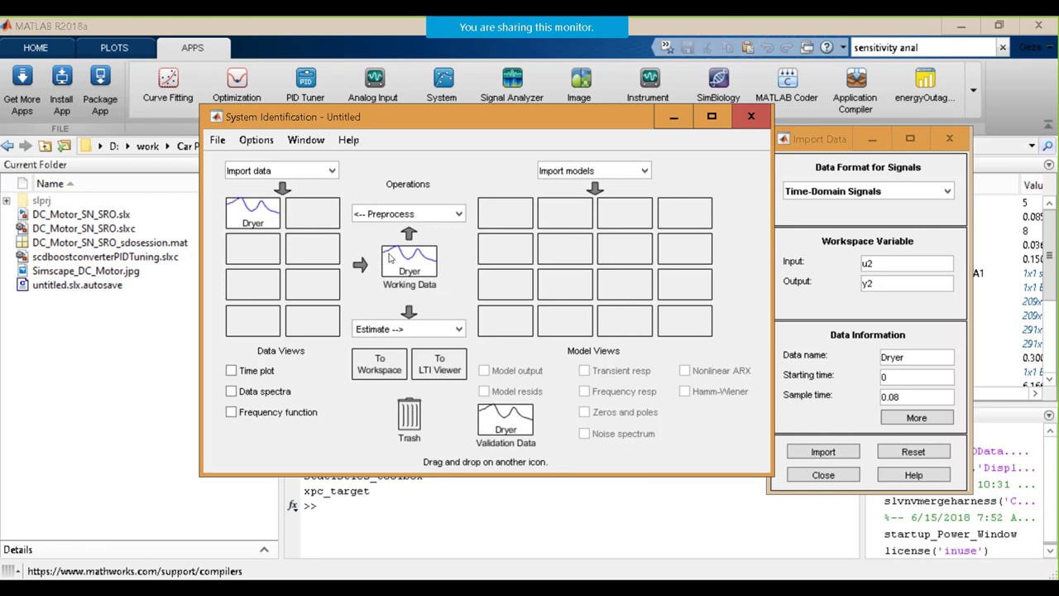
click(438, 217)
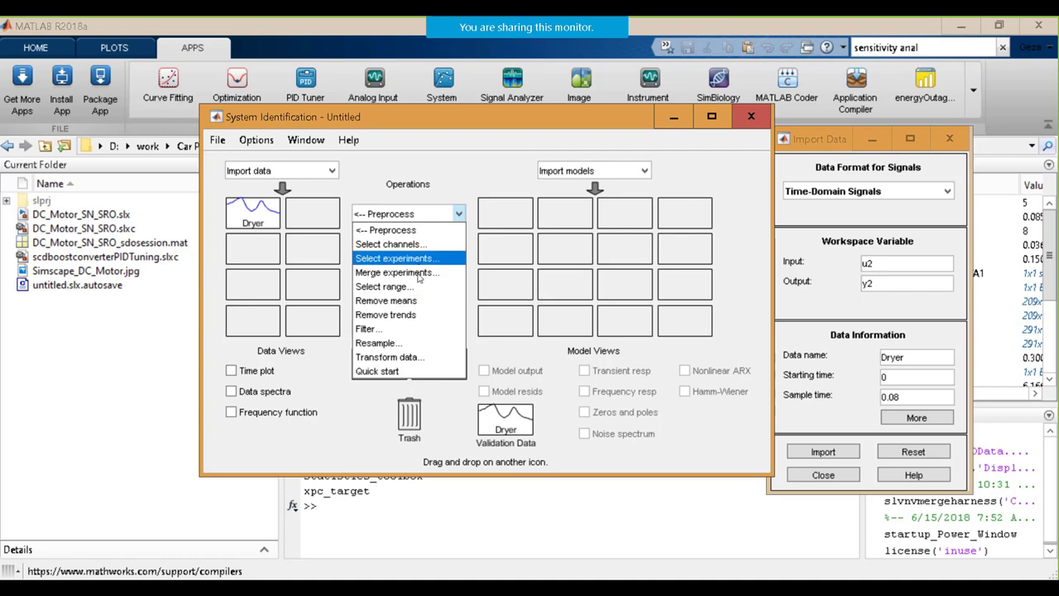
Remove means to create Dryerd, set it as working data, and check its signal time plot
click(417, 302)
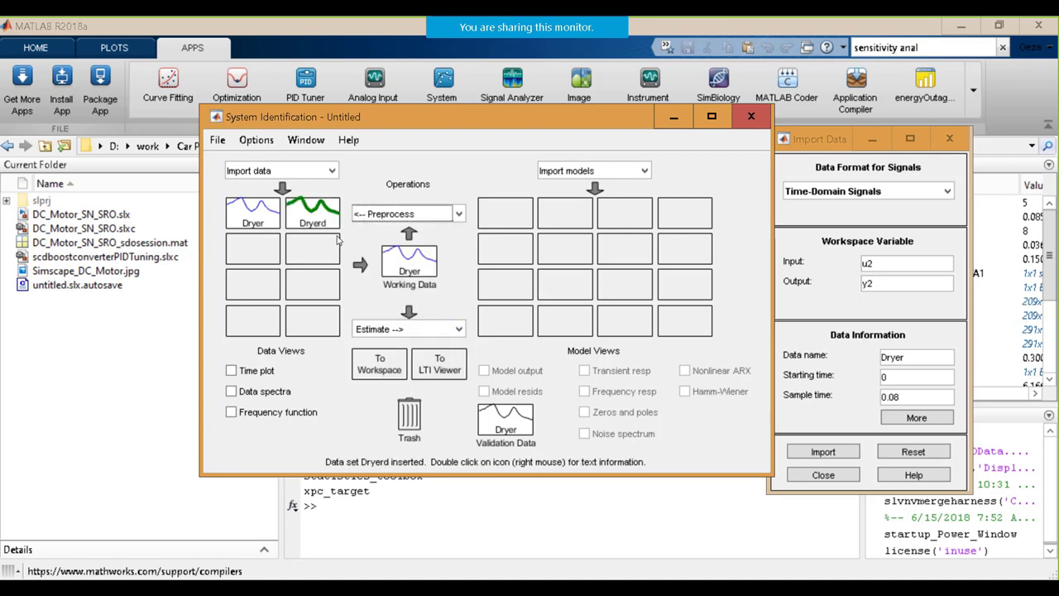
click(260, 217)
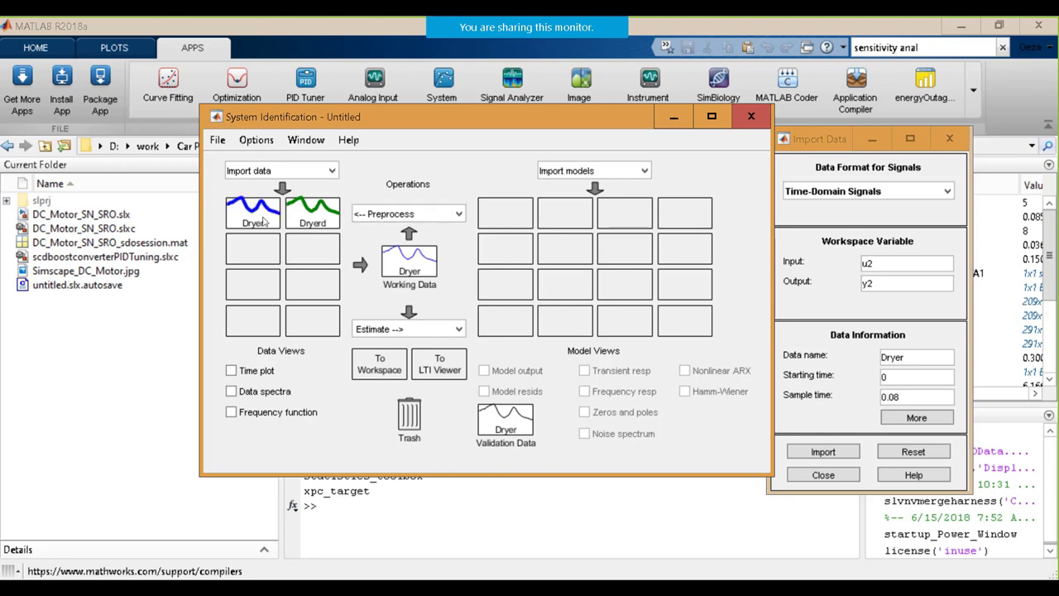
click(315, 217)
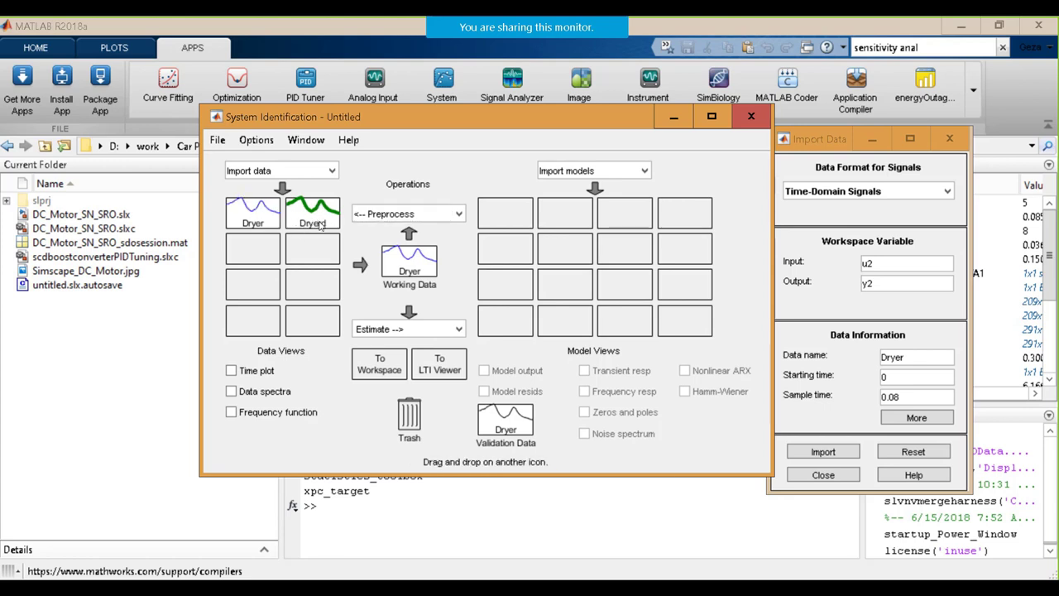
drag(308, 217, 401, 263)
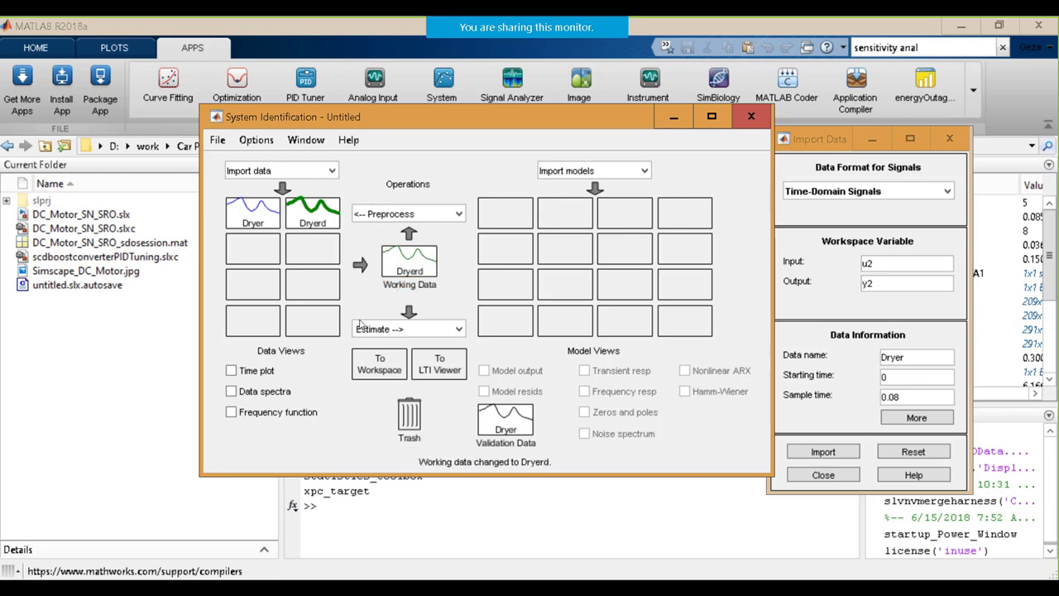
click(234, 370)
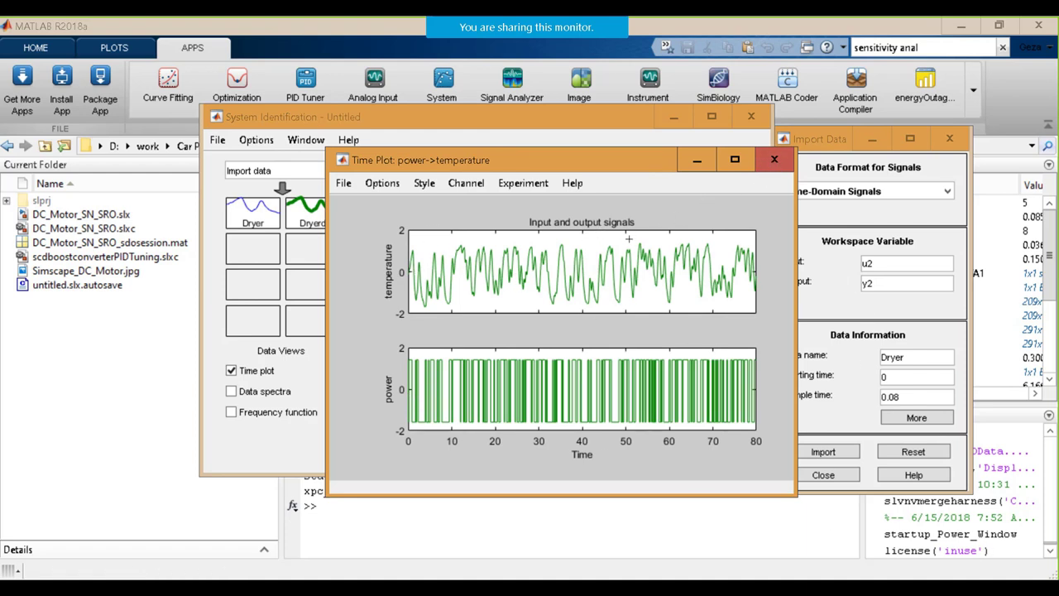
click(773, 161)
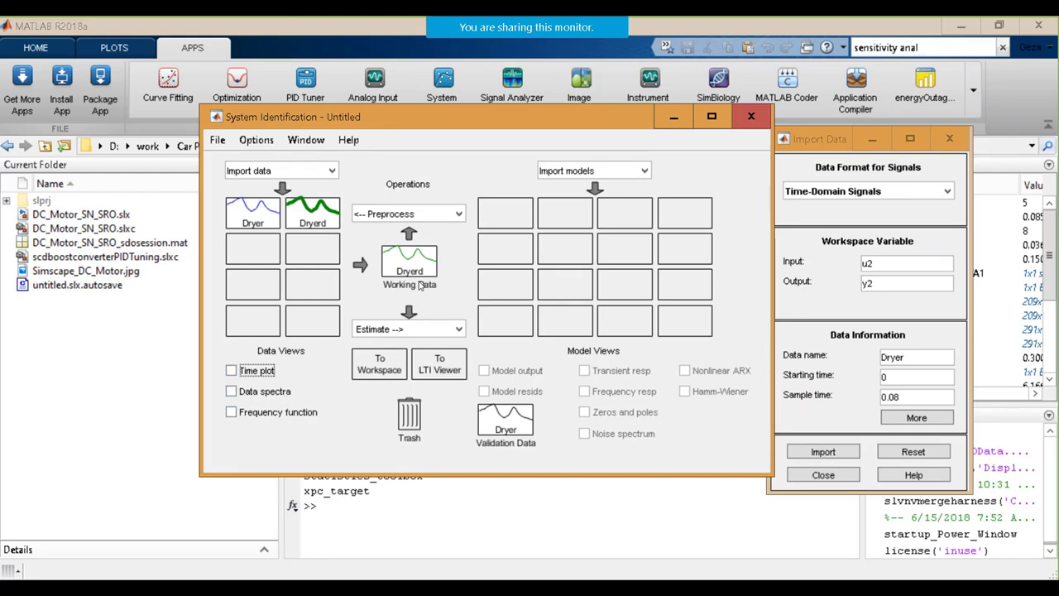
Run a state-space estimation on Dryerd searching for the best order in range 1:10
click(445, 331)
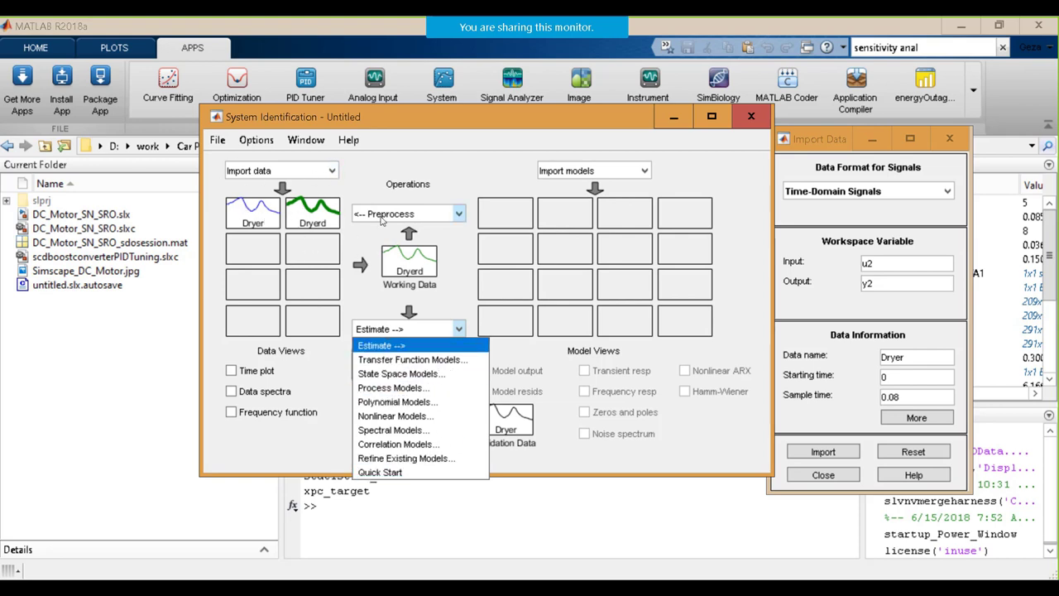
click(408, 374)
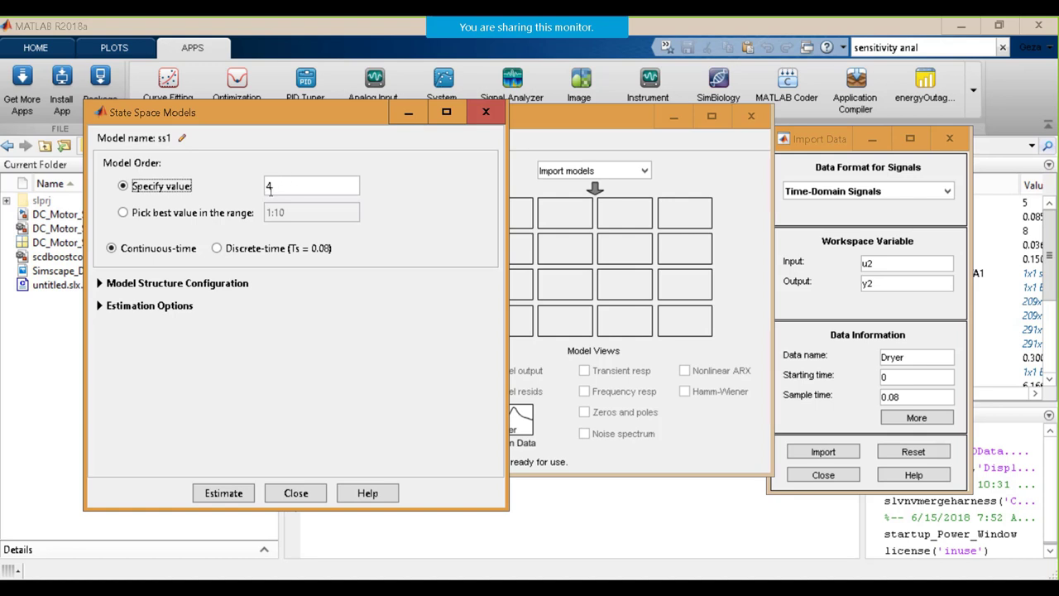
click(123, 214)
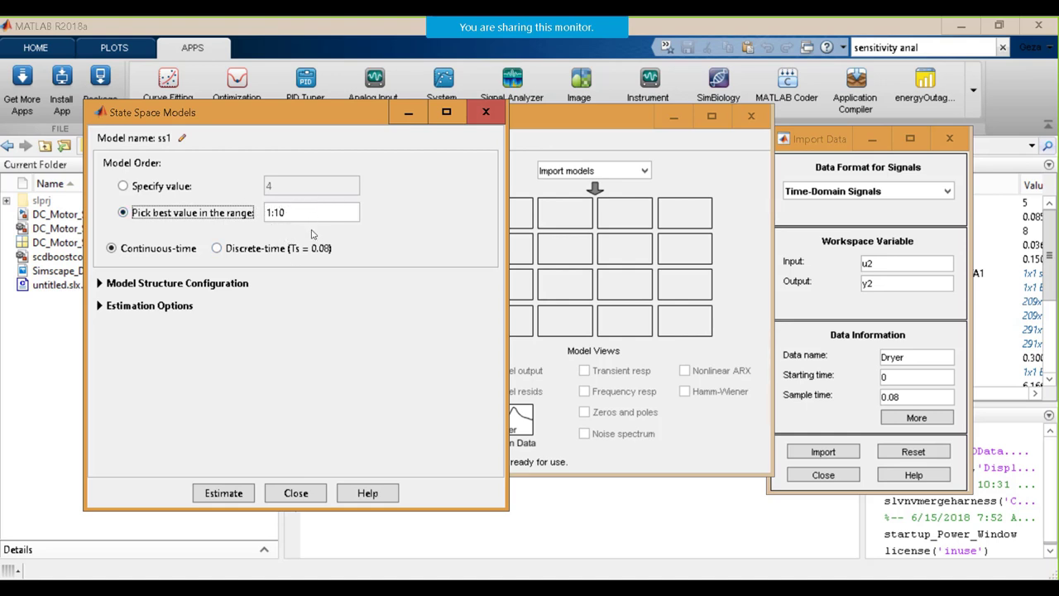
click(240, 493)
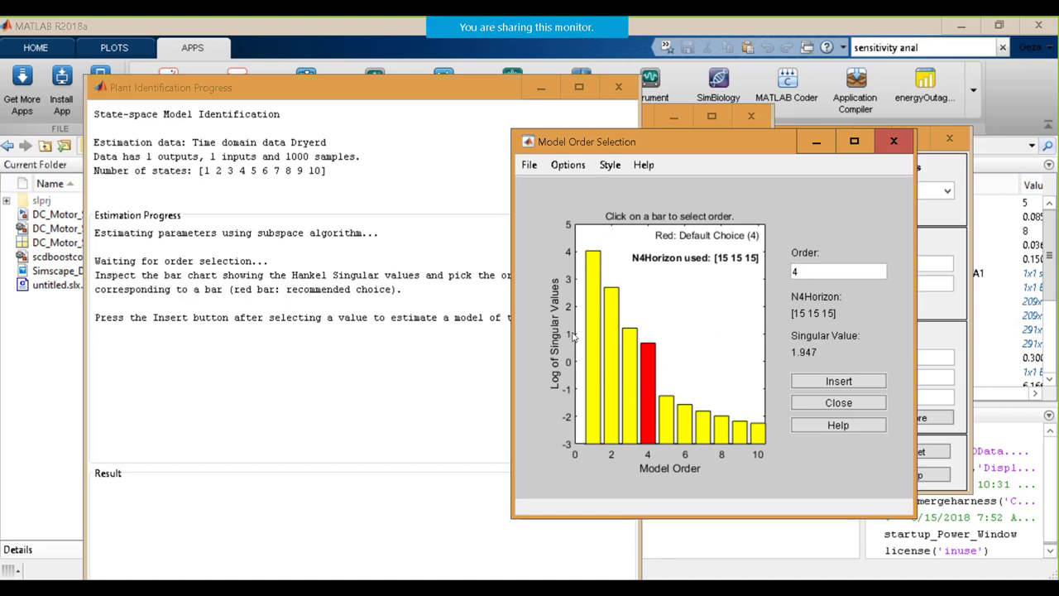
Pick model order 4 over 5 and estimate the ss1 model with 95.47% fit
click(669, 423)
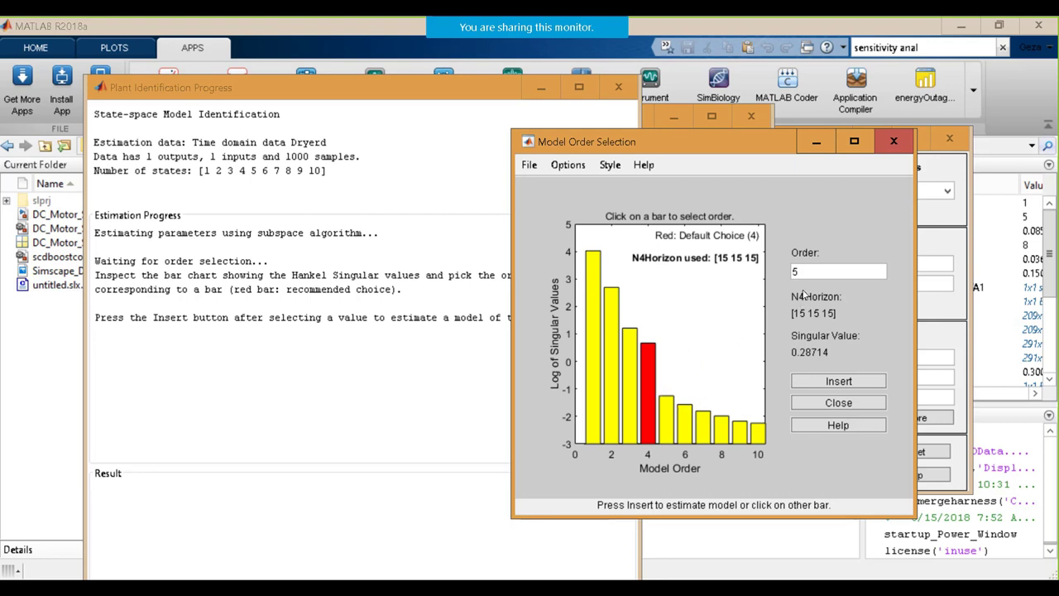
click(645, 372)
click(839, 382)
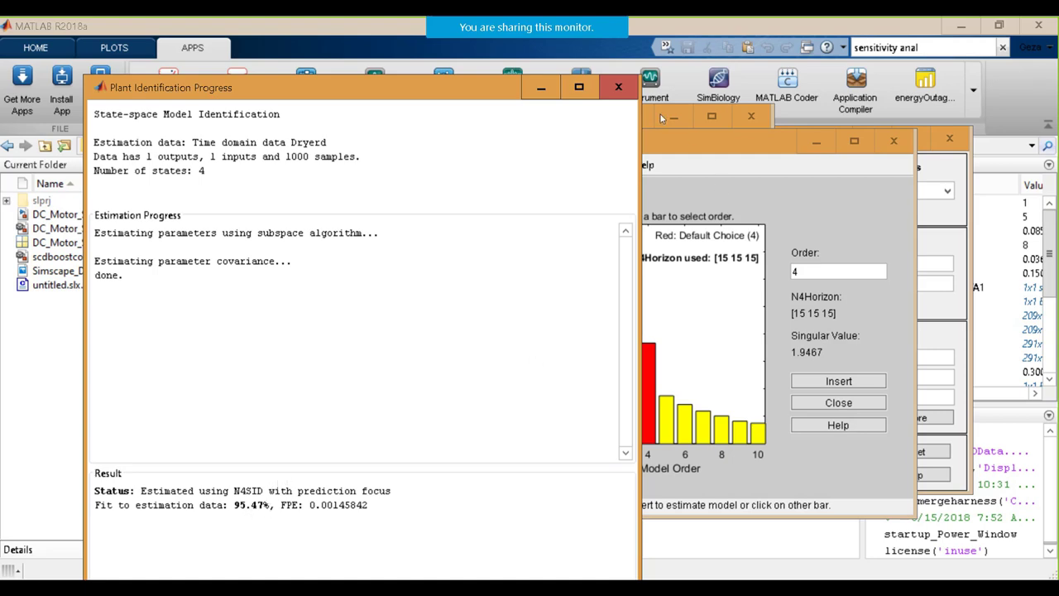
click(619, 87)
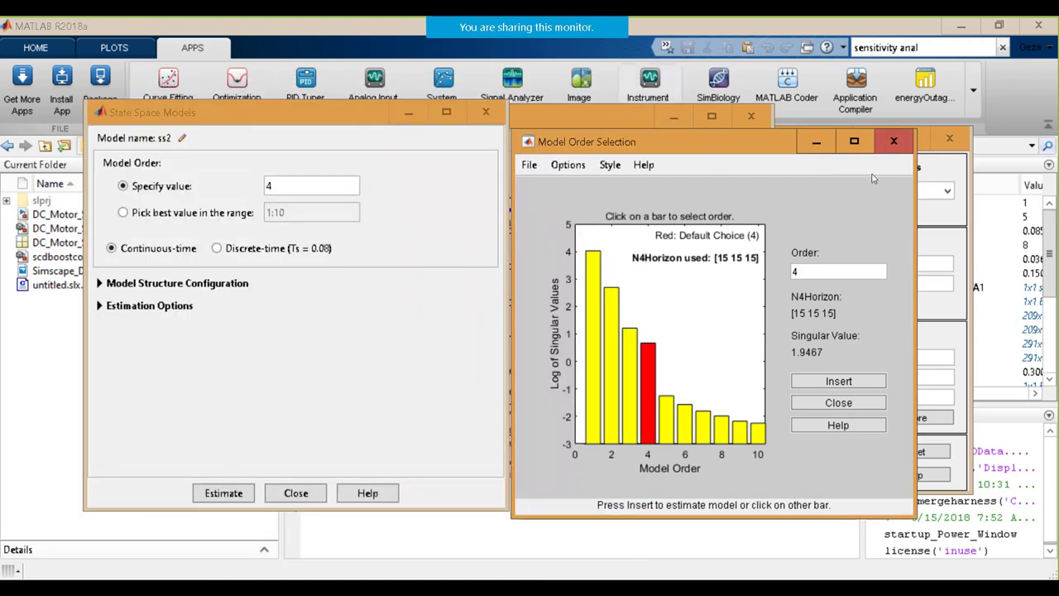
click(894, 142)
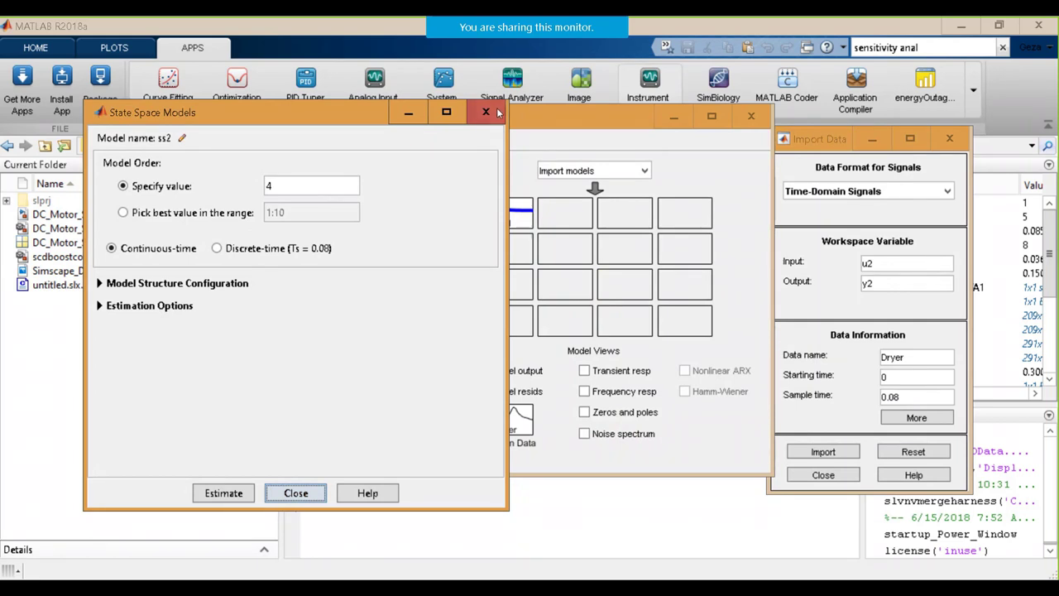
Check ss1's transient response, then send ss1 to the LTI Viewer for its step response
click(487, 113)
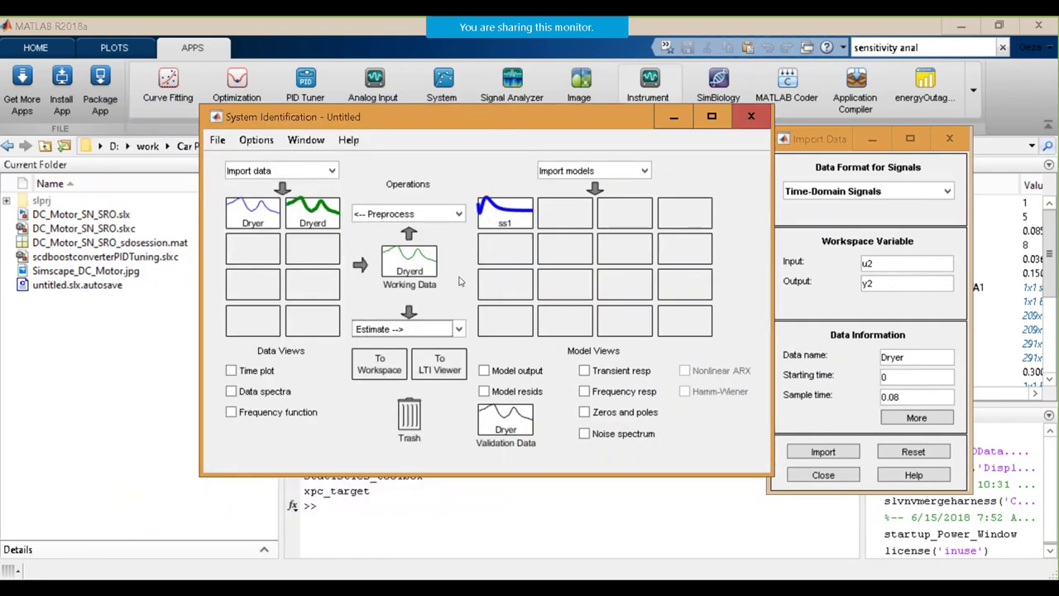
click(583, 374)
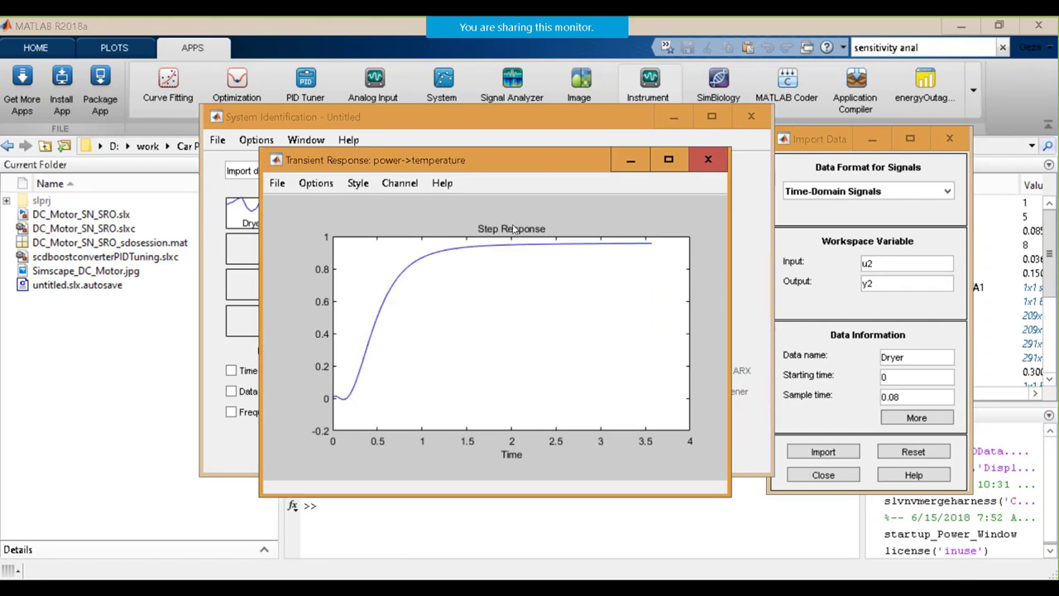
click(707, 159)
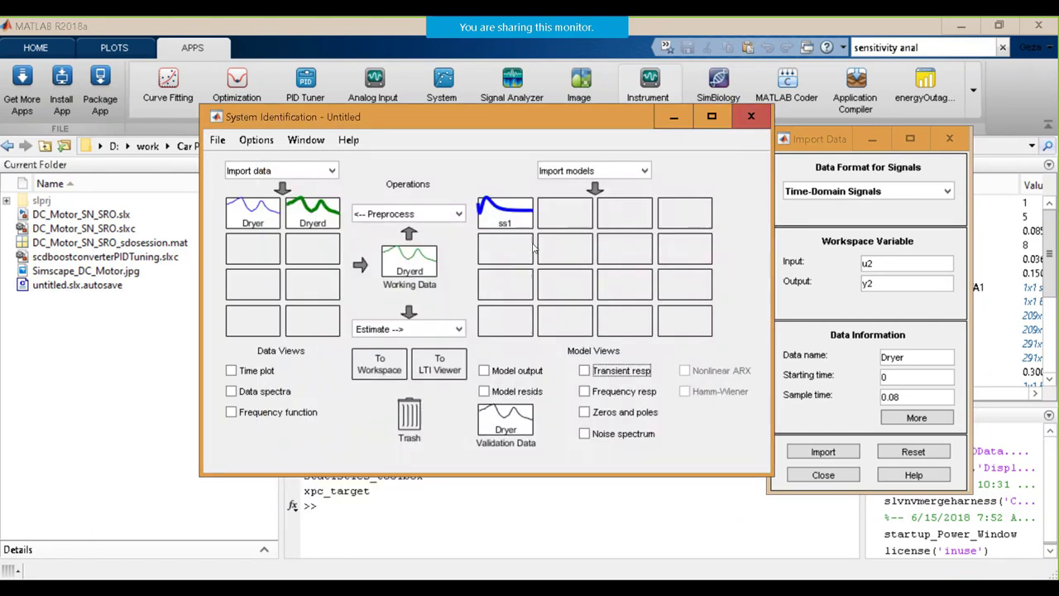
drag(514, 212, 457, 370)
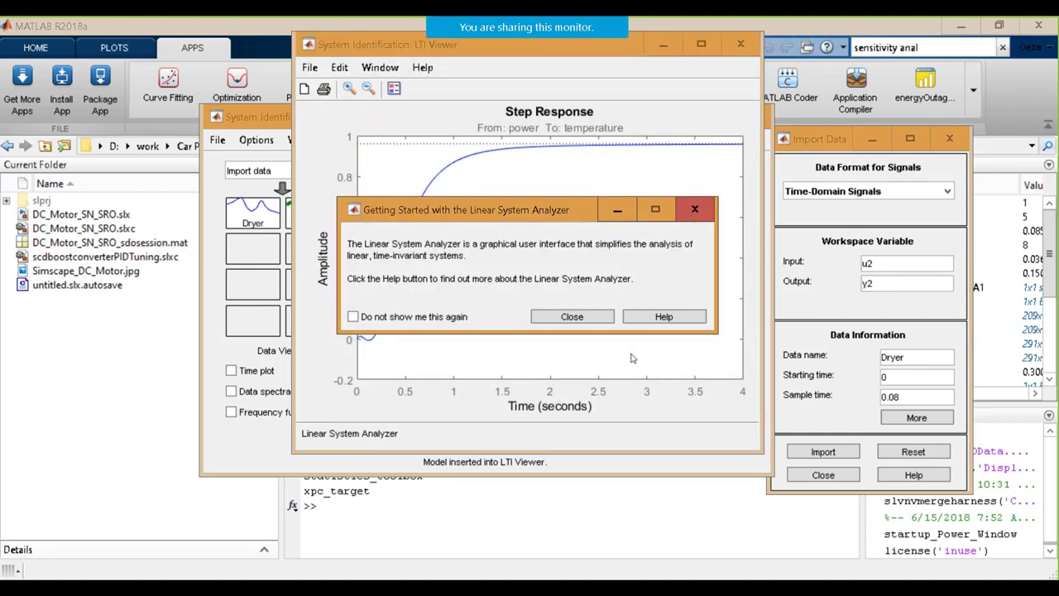
Switch ss1's LTI Viewer plot to a Bode diagram, then a pole-zero map, and close the viewer
click(572, 317)
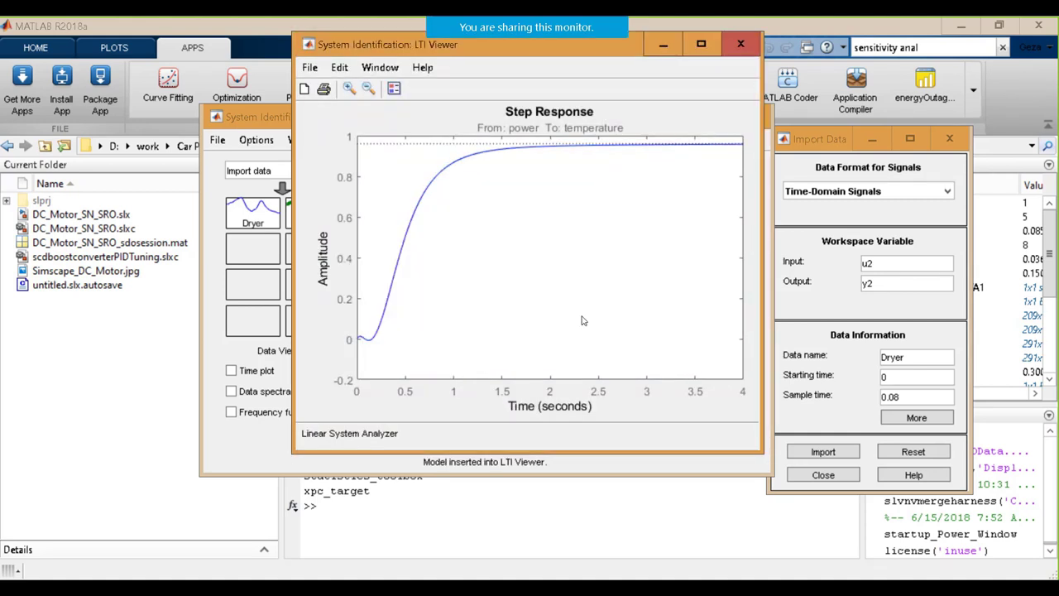
right_click(513, 235)
mouse_move(560, 242)
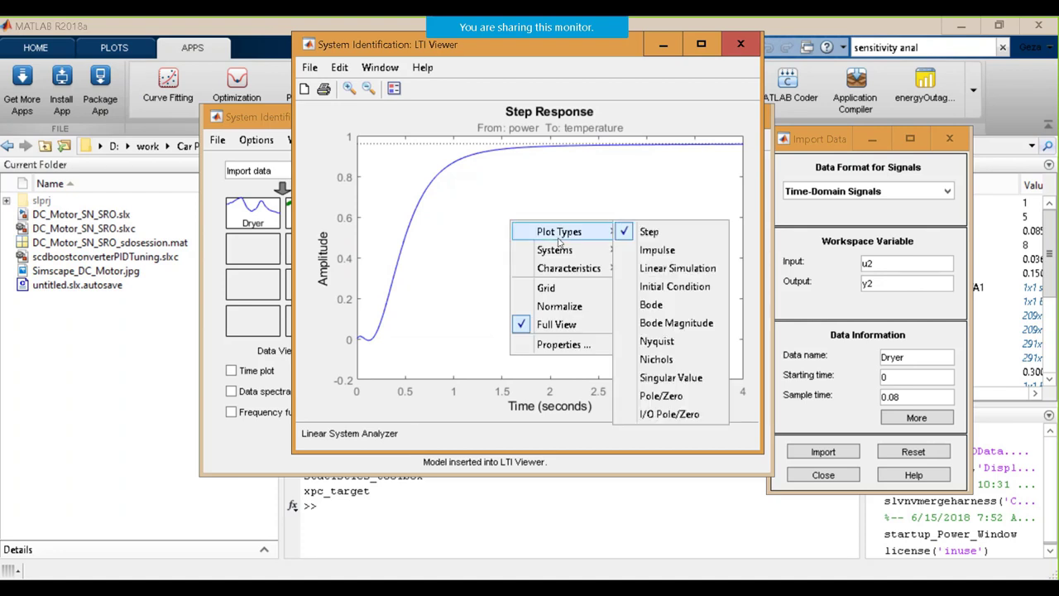
click(662, 313)
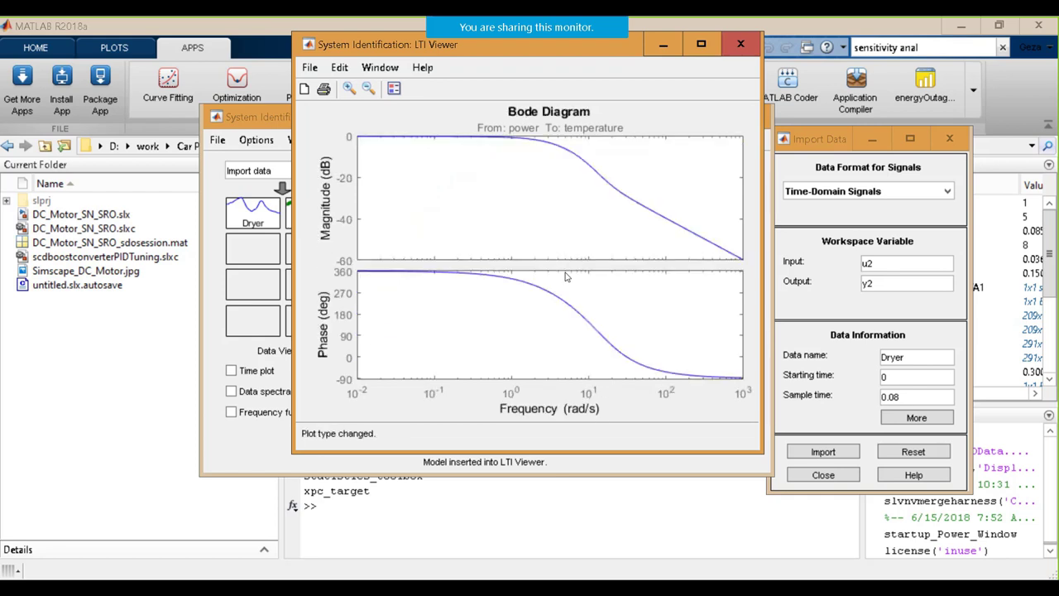
right_click(534, 180)
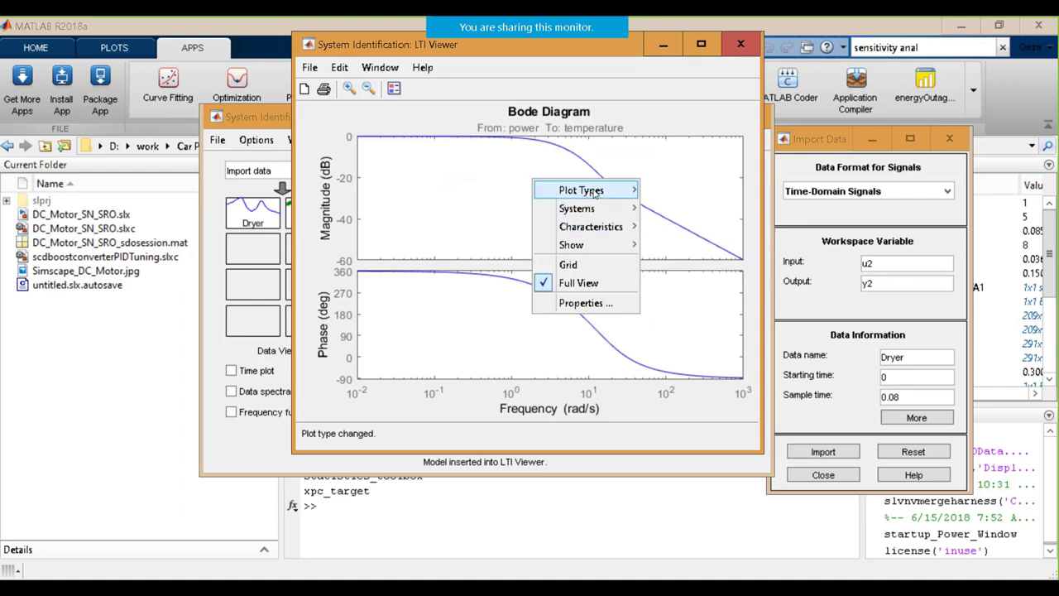
mouse_move(596, 192)
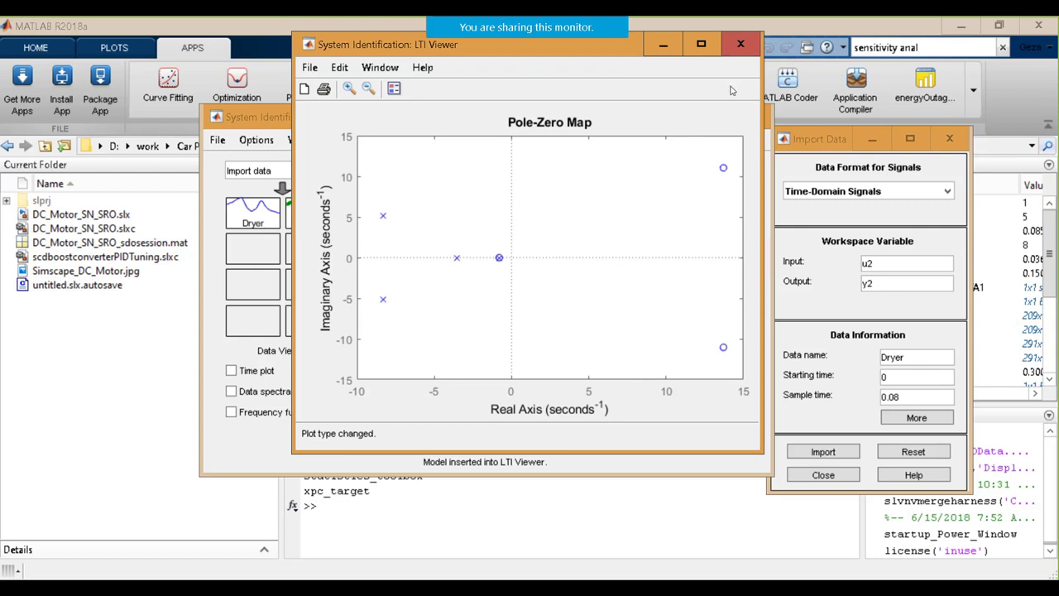
click(741, 45)
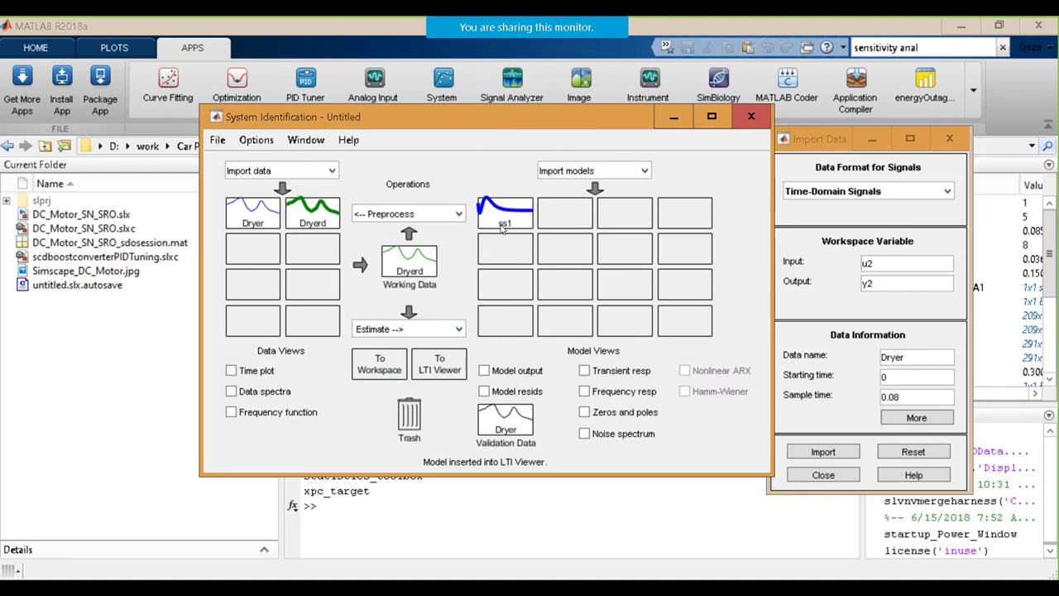
Export ss1 to the workspace and locate it in the MATLAB desktop's Workspace list
drag(497, 217, 380, 360)
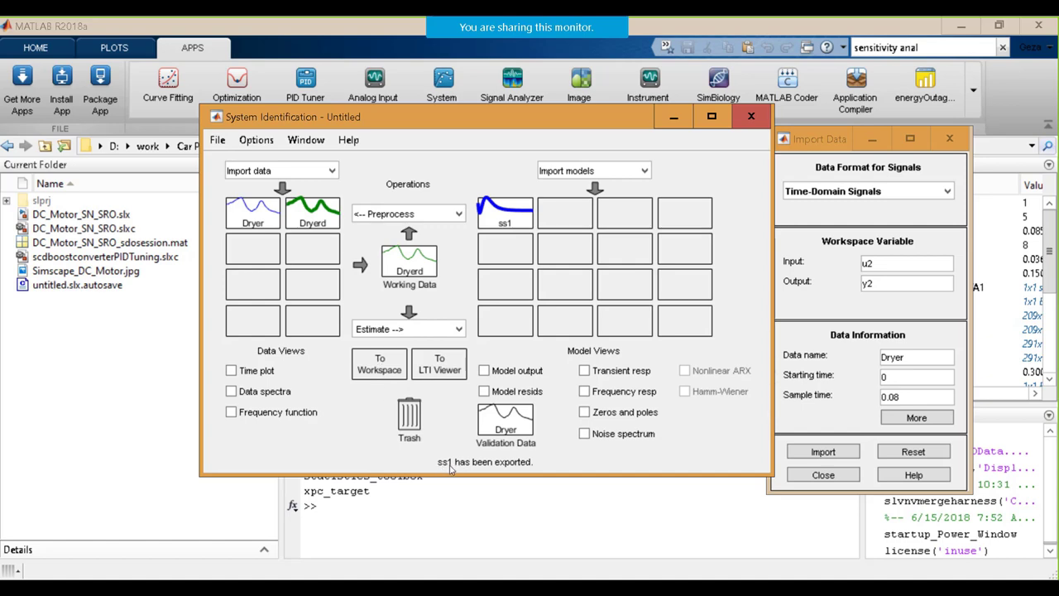
click(350, 531)
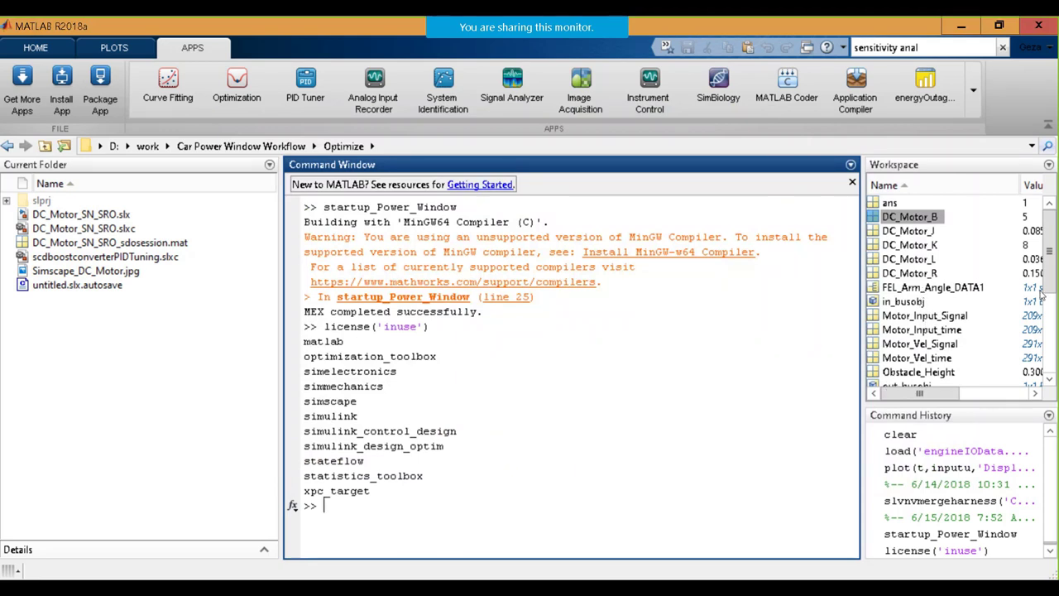
drag(1049, 275, 1053, 377)
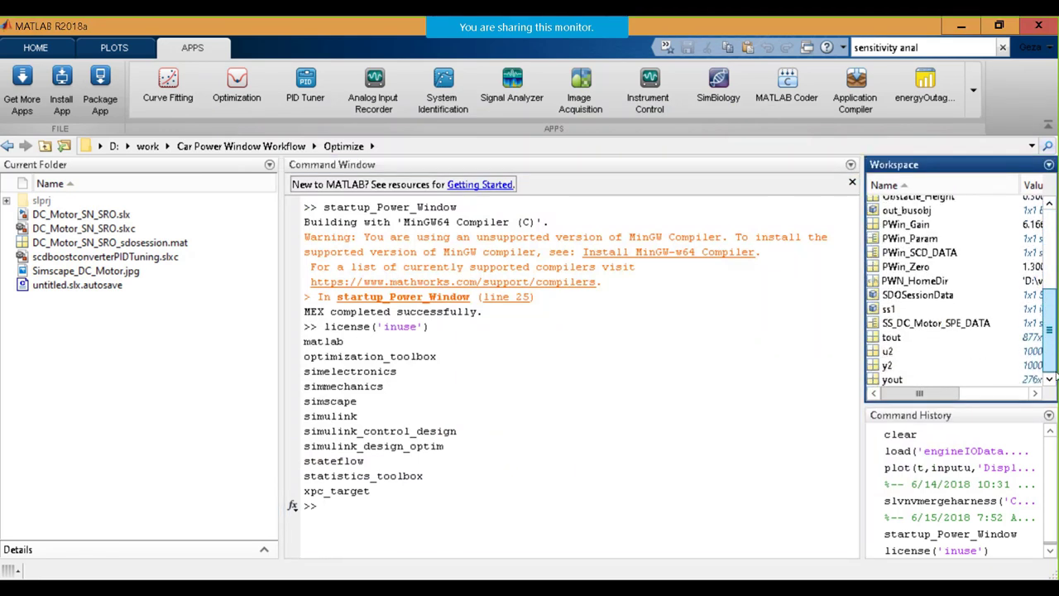
click(893, 310)
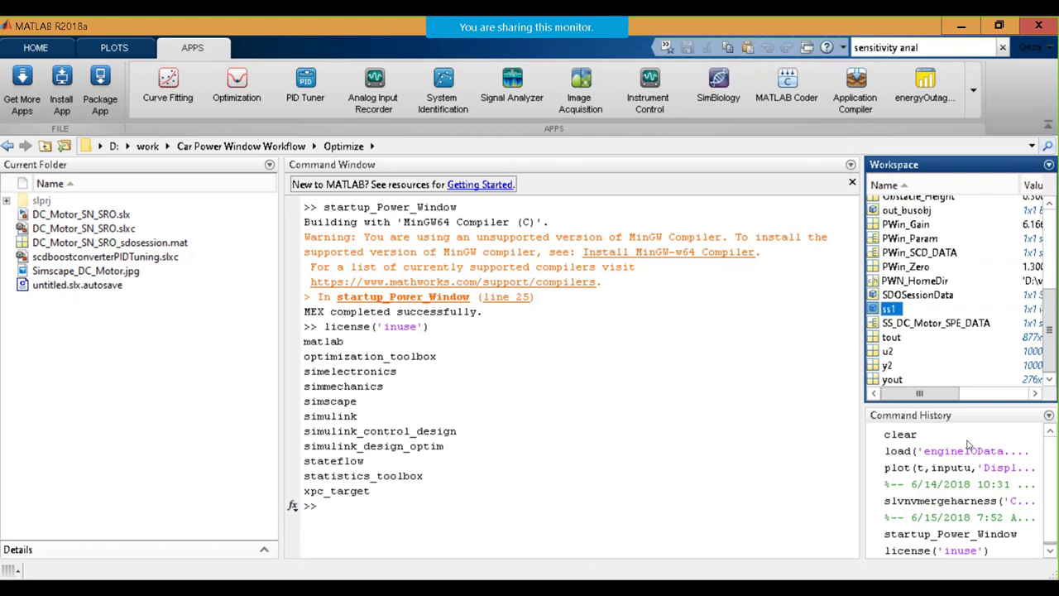
click(483, 593)
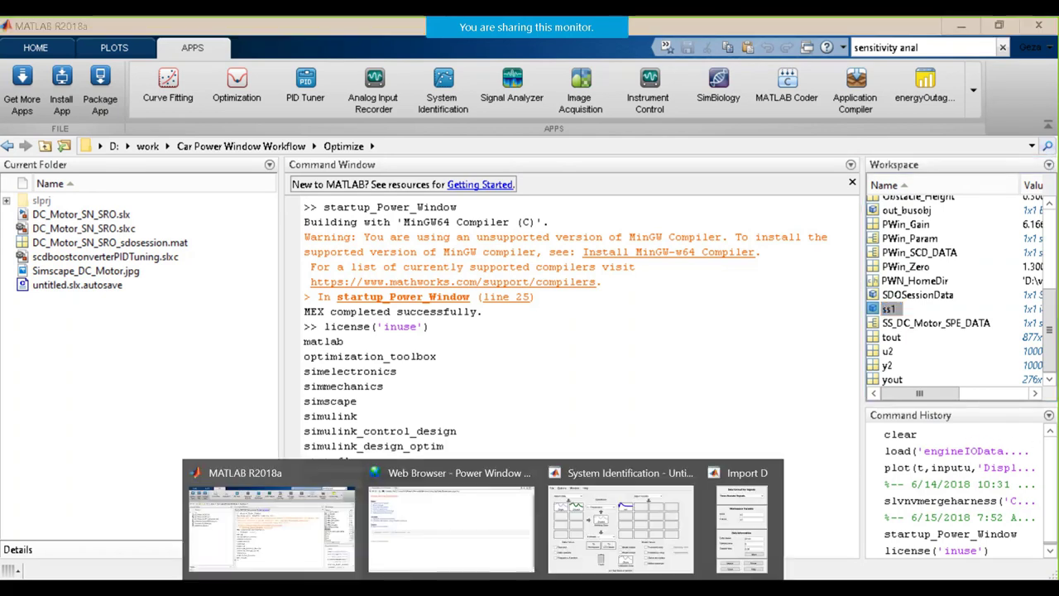
click(269, 517)
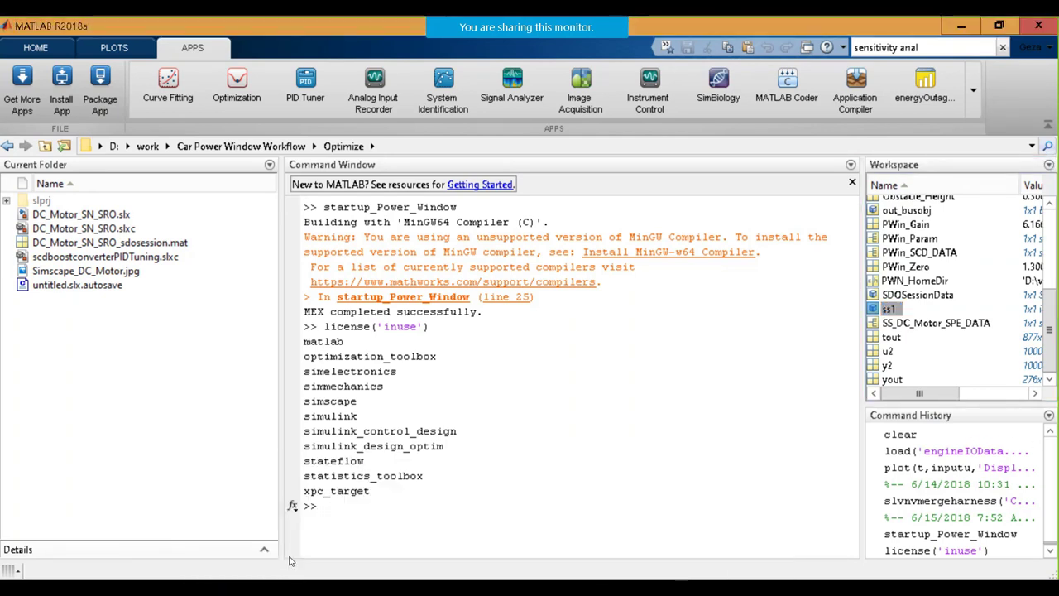
click(36, 48)
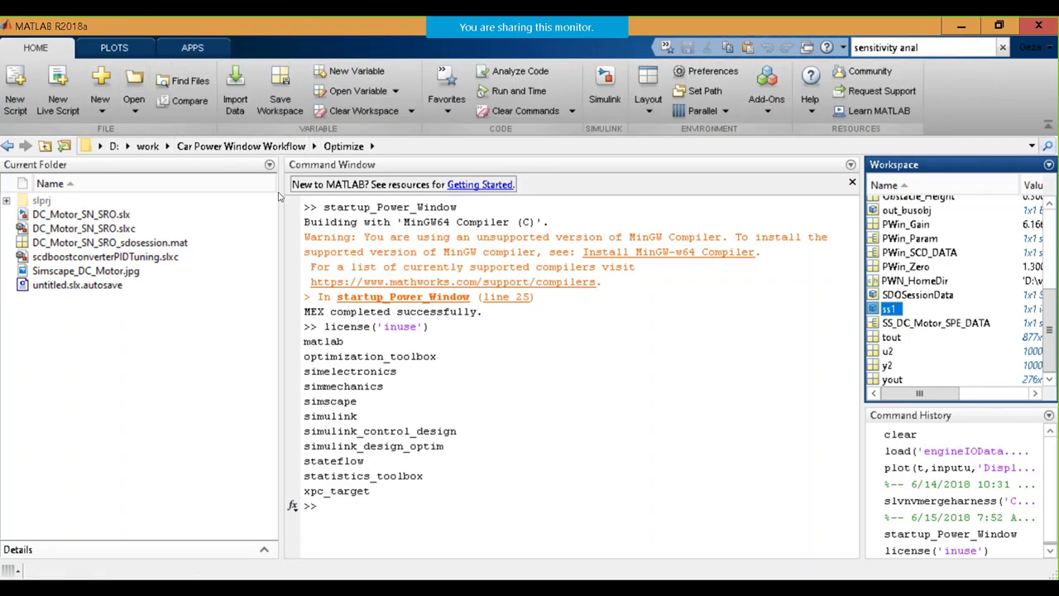
Start a new Simulink model and pick the Feedback Controller template from the Start Page
click(106, 110)
click(172, 385)
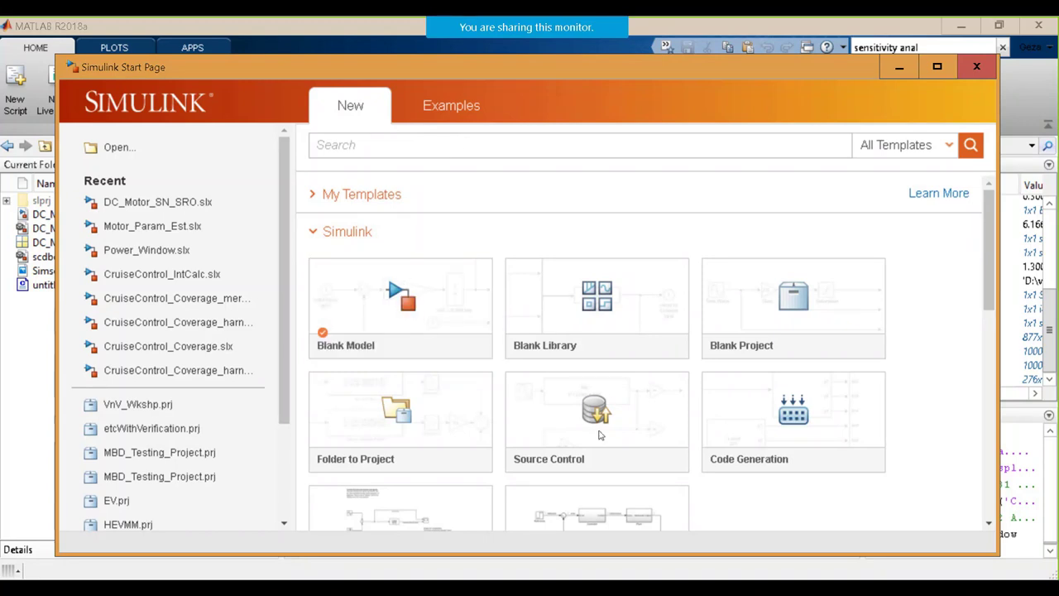
scroll(389, 385, down, 4)
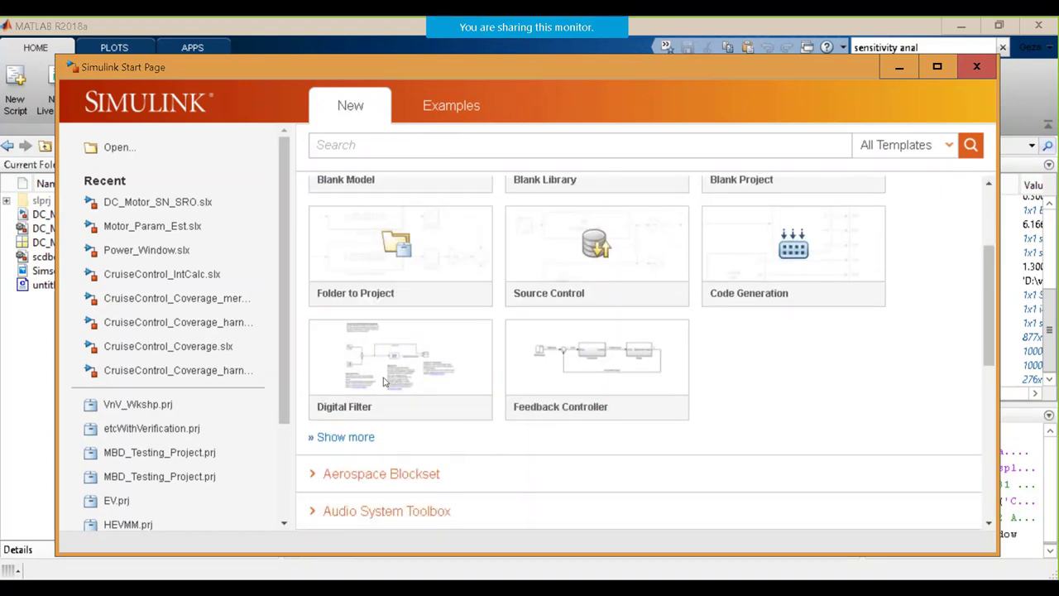
click(358, 437)
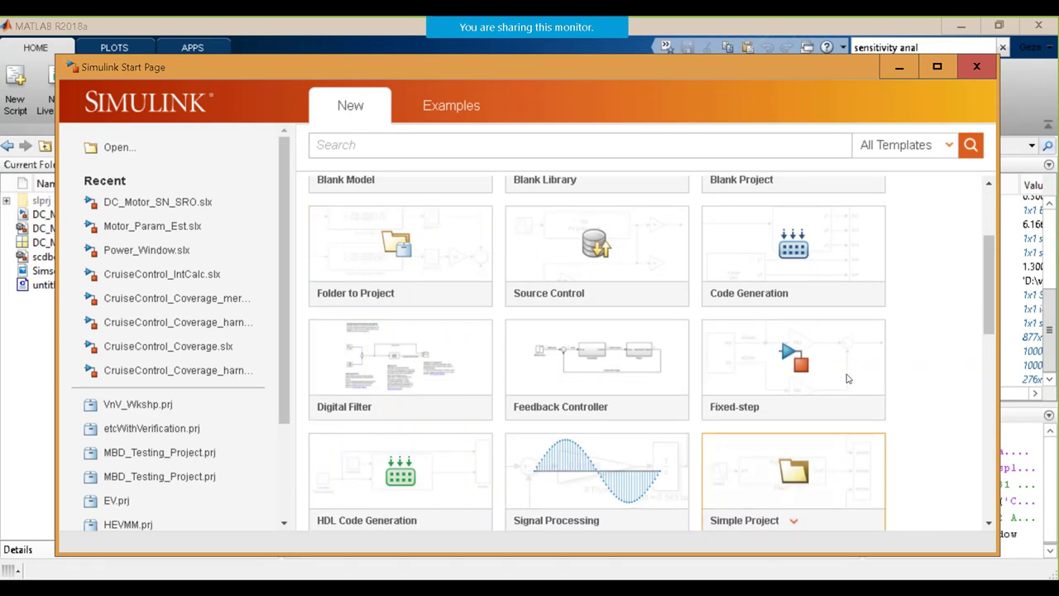
scroll(497, 314, down, 2)
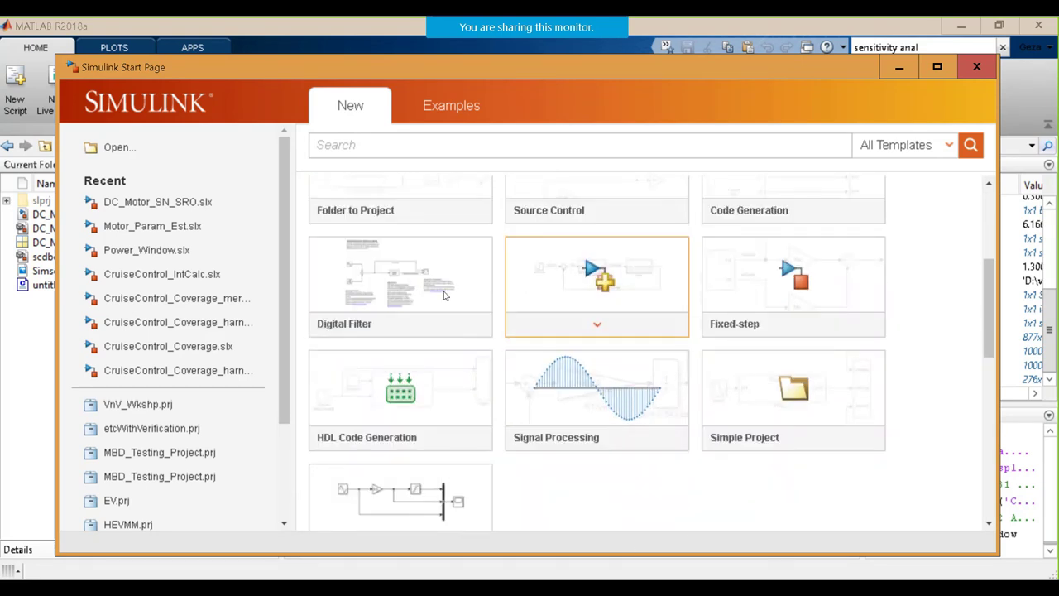
scroll(593, 358, up, 4)
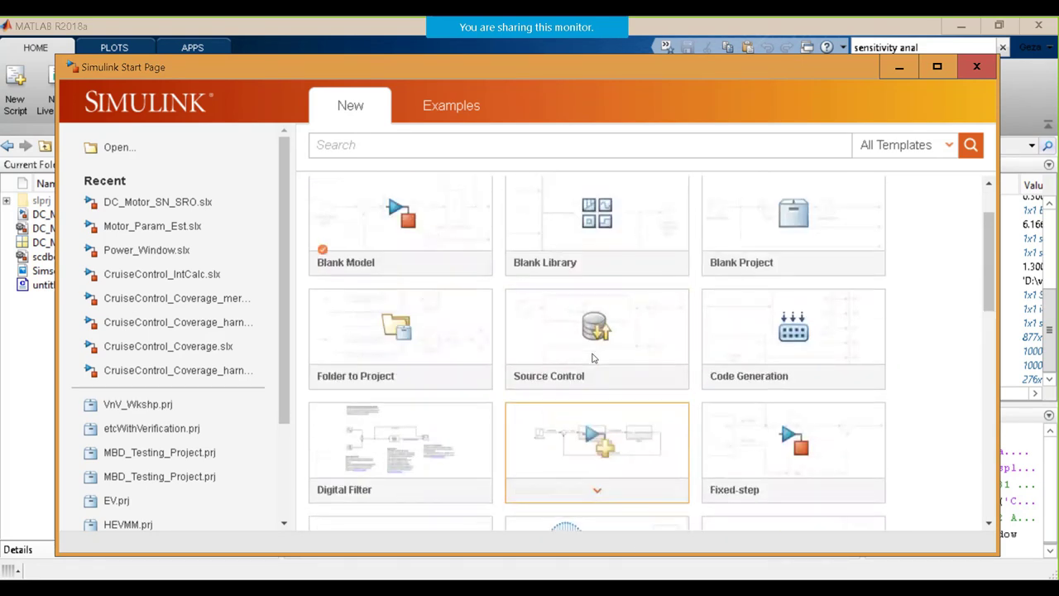
scroll(592, 357, up, 2)
scroll(568, 303, down, 4)
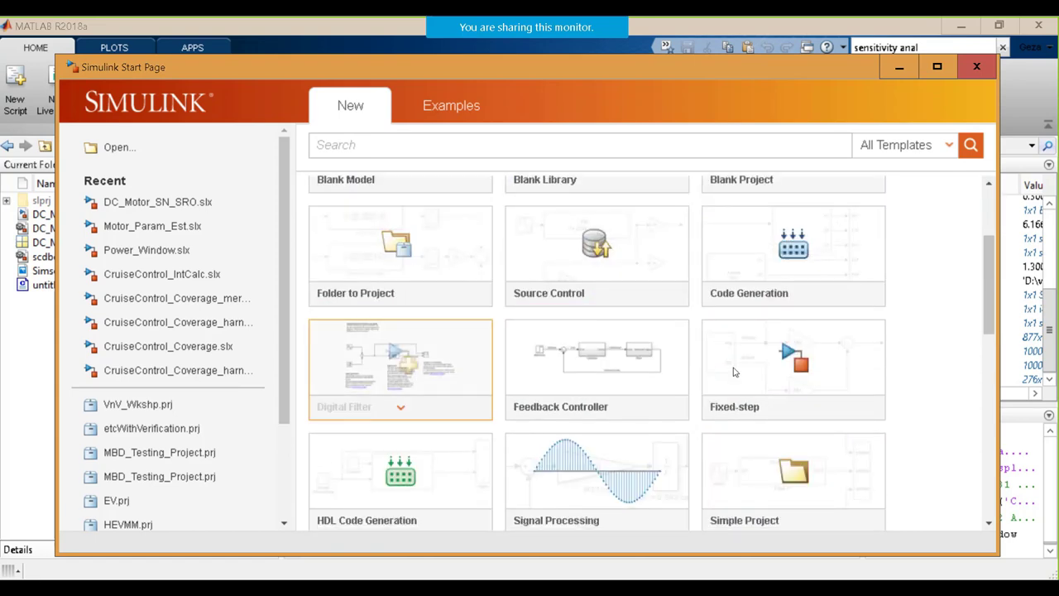
click(616, 358)
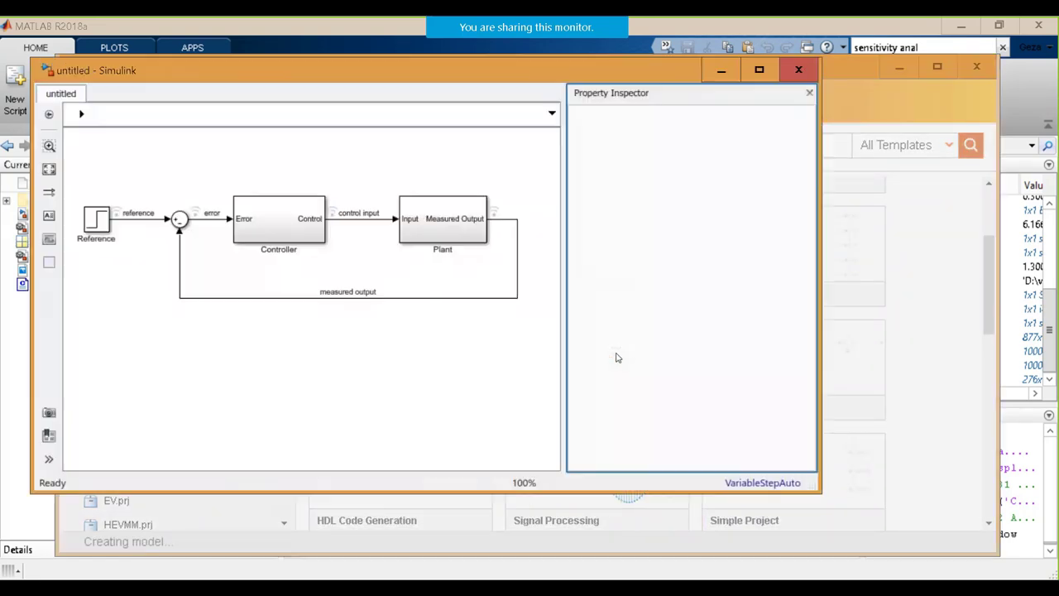
Maximize the model window, fit the diagram to view, and delete the Plant block
click(758, 71)
key(space)
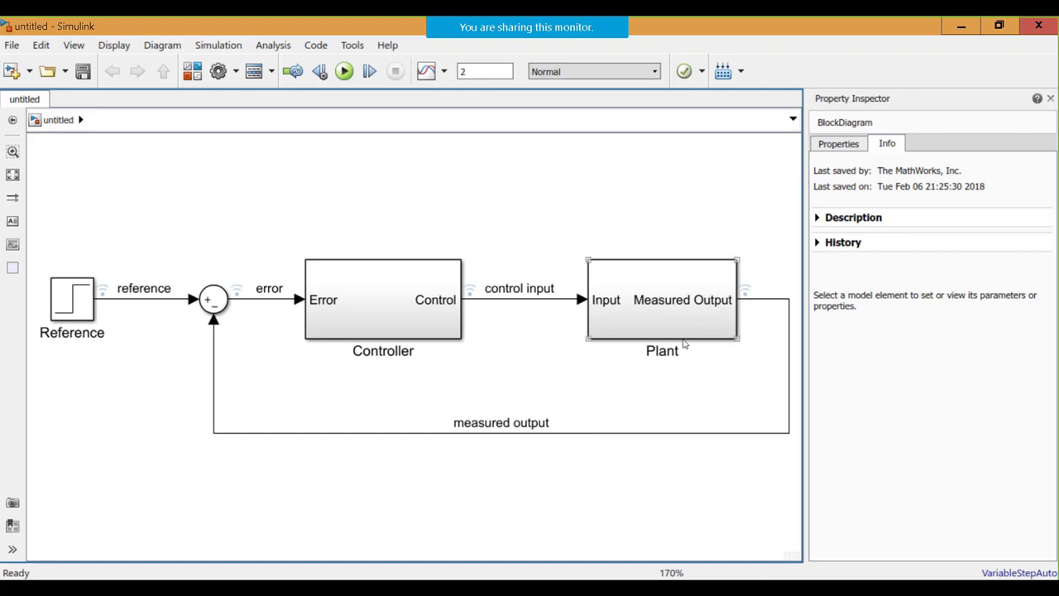
click(669, 313)
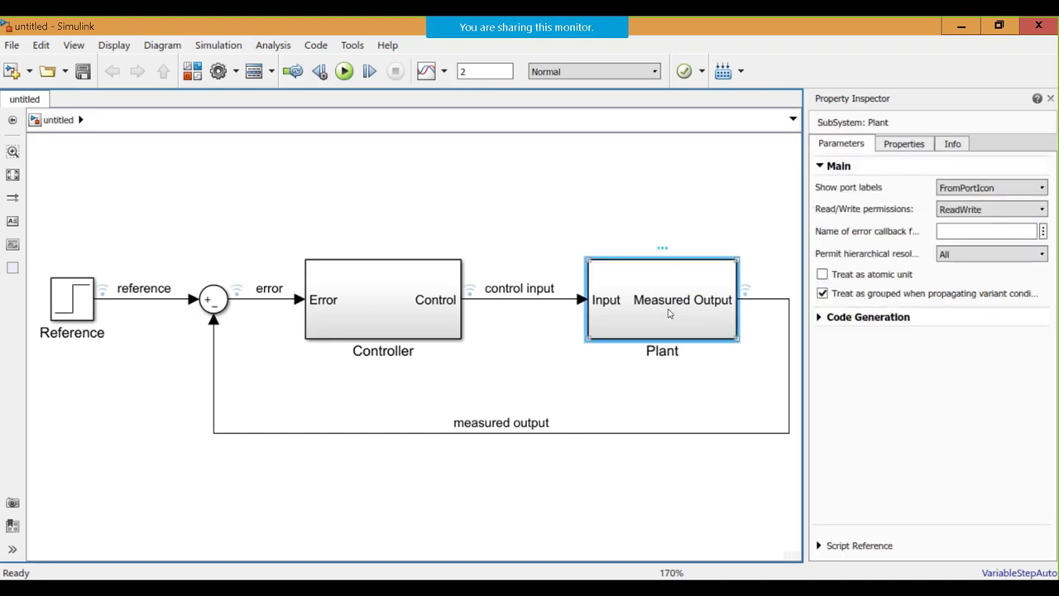
key(Delete)
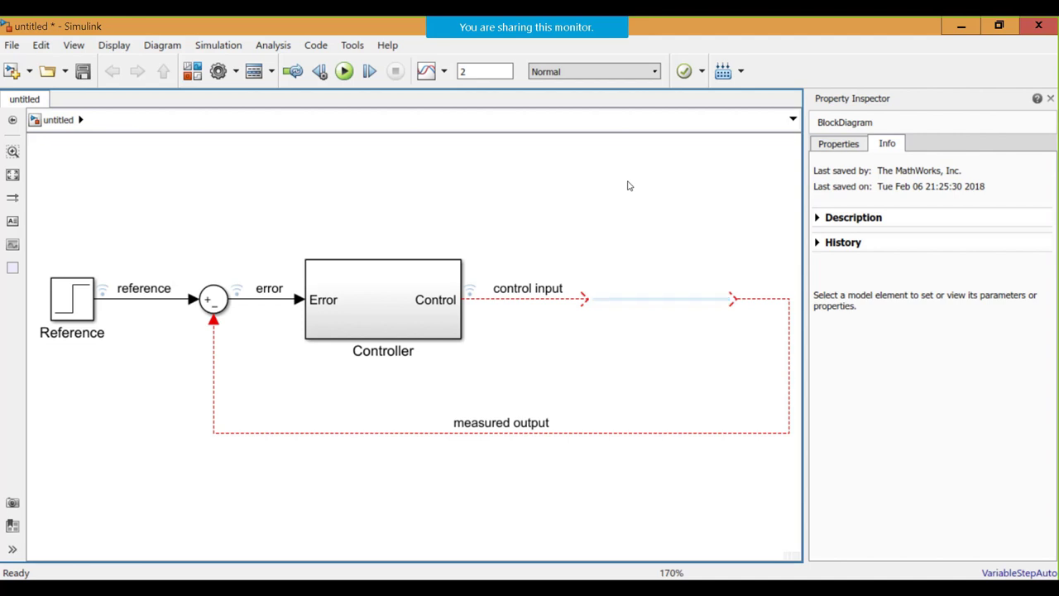
Insert an LTI System block using ss1 and wire it into the feedback loop
double_click(627, 186)
text(lt)
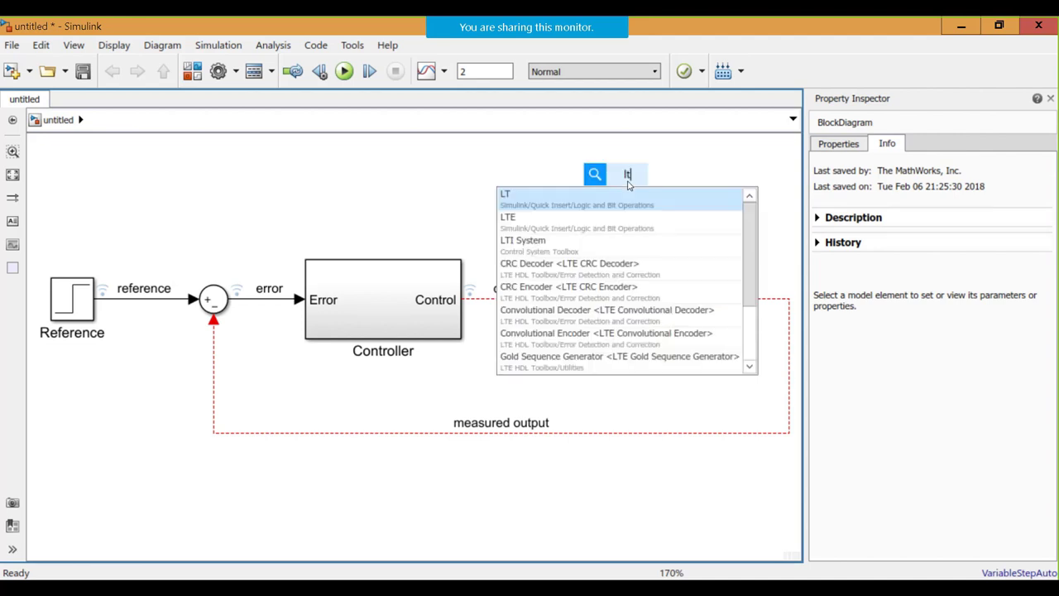
click(579, 245)
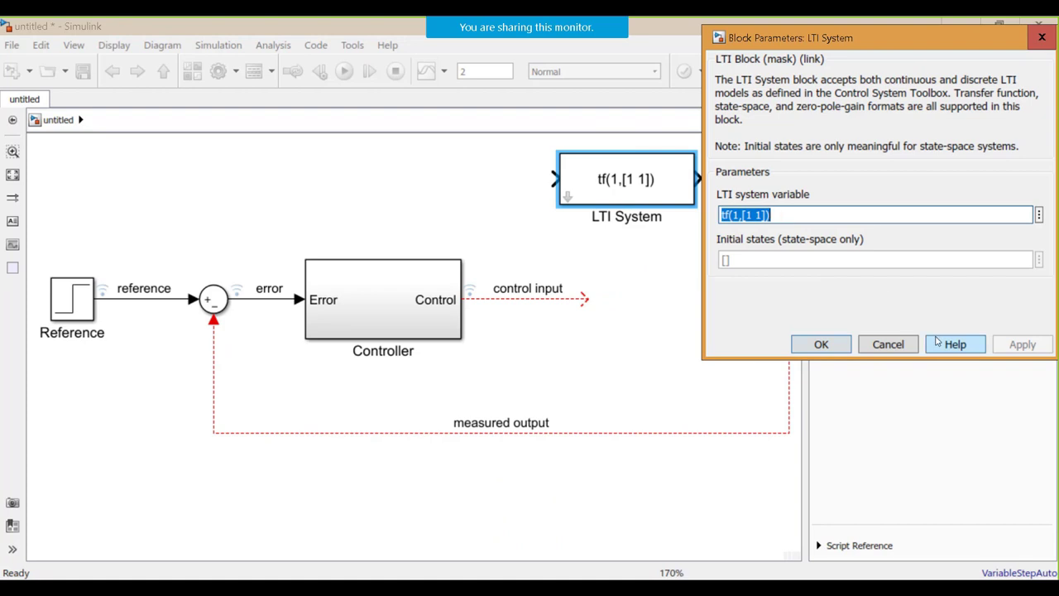
text(ss1)
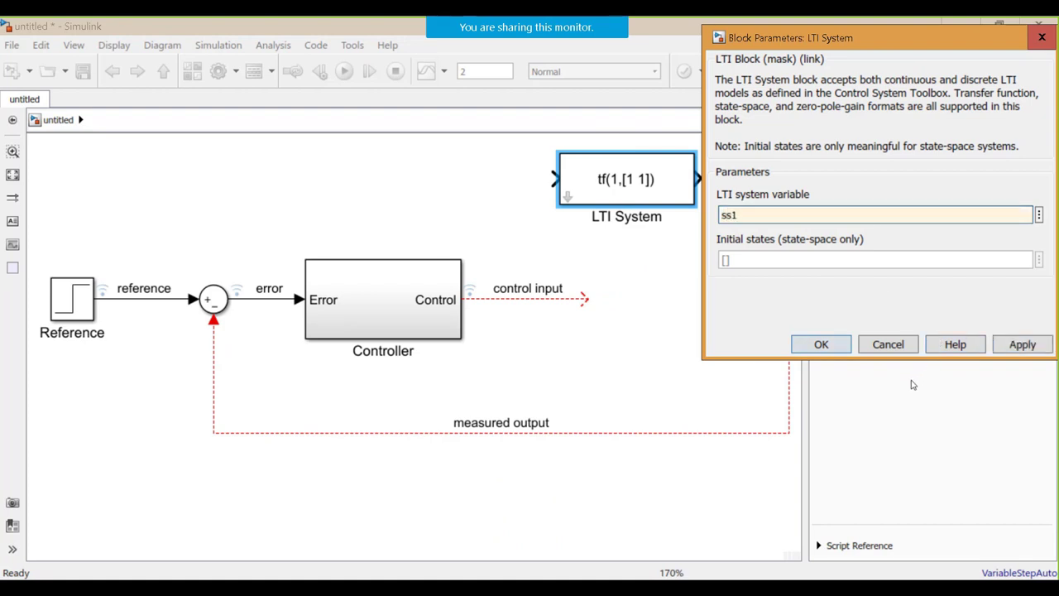
click(1021, 345)
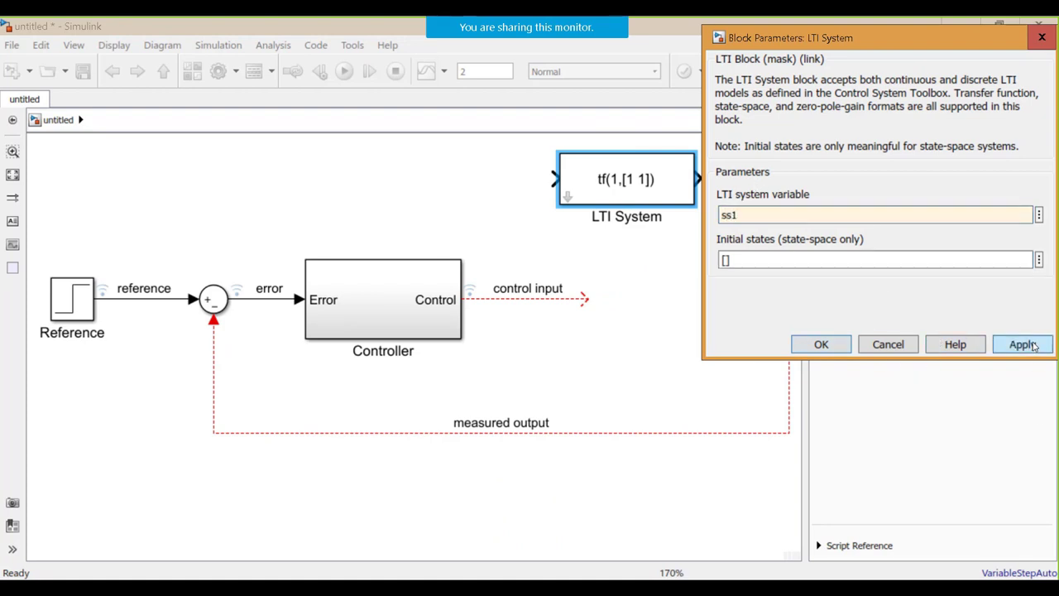
click(821, 344)
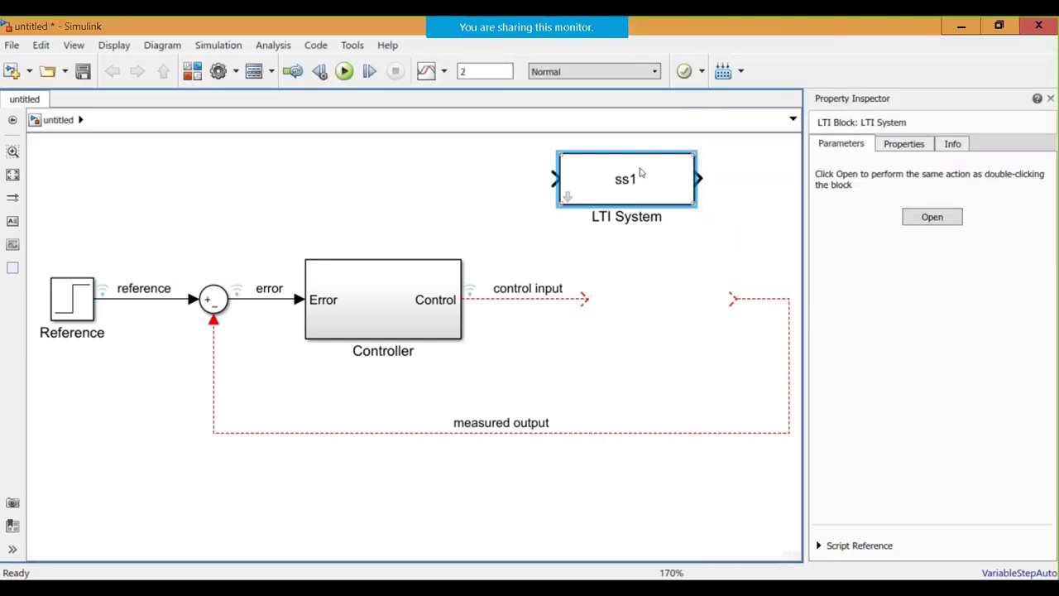
drag(643, 174, 676, 300)
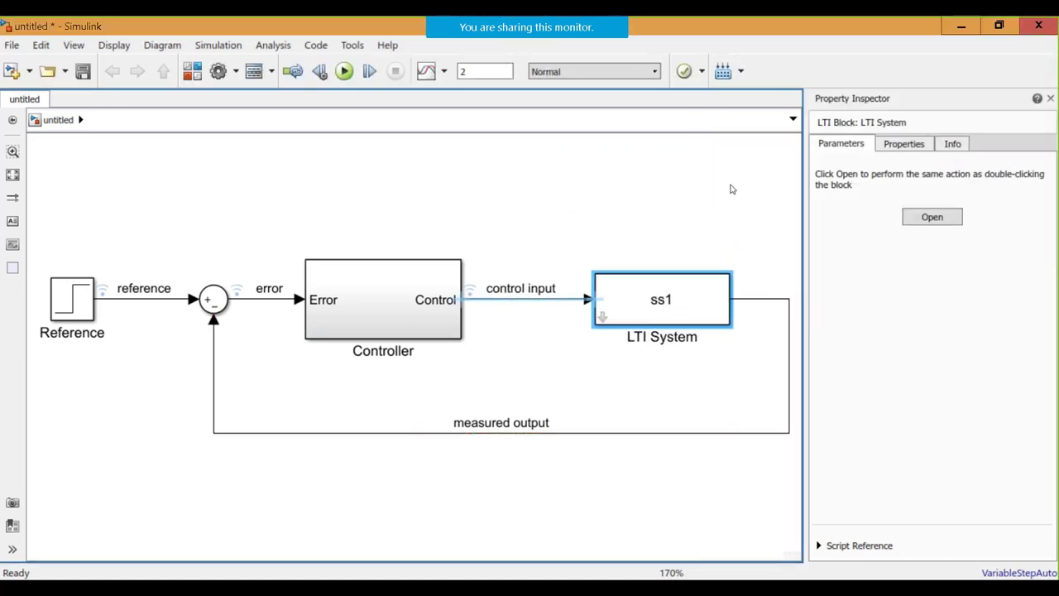
click(769, 298)
click(771, 300)
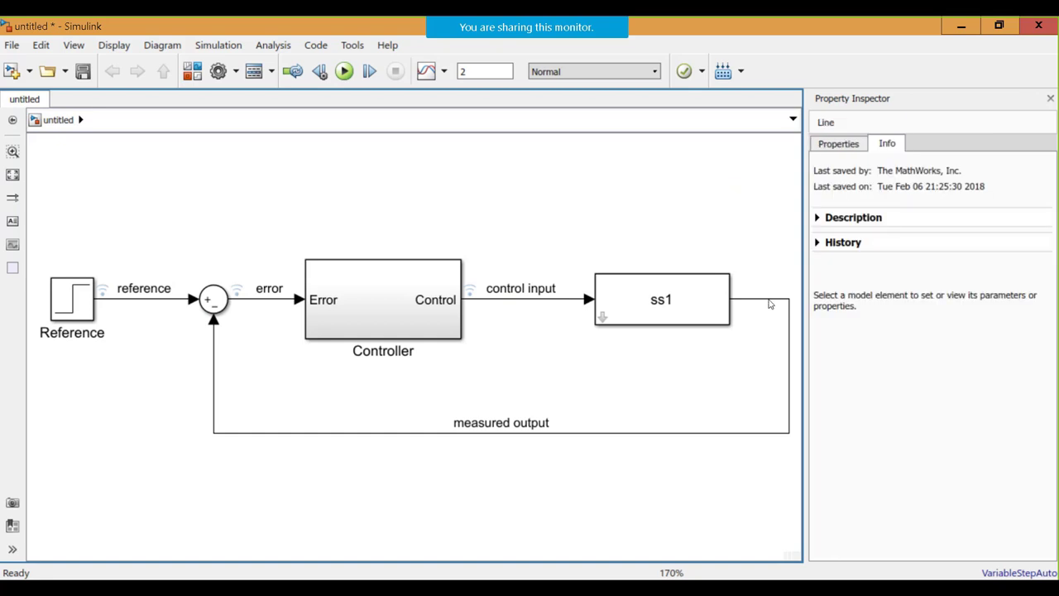
Attach a Scope viewer to the measured output feedback line
click(755, 301)
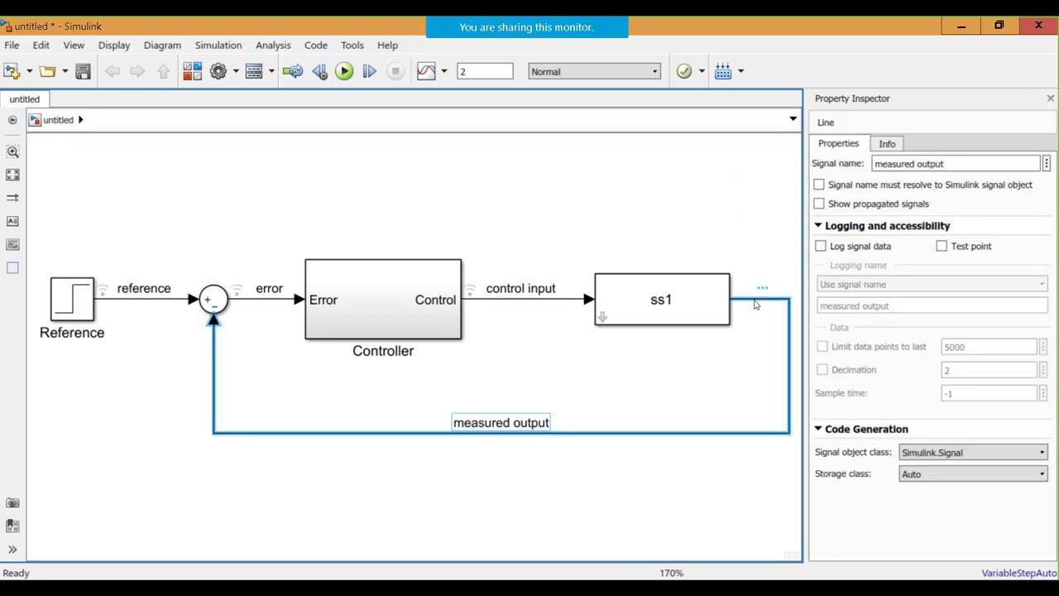
drag(754, 300, 753, 343)
right_click(755, 298)
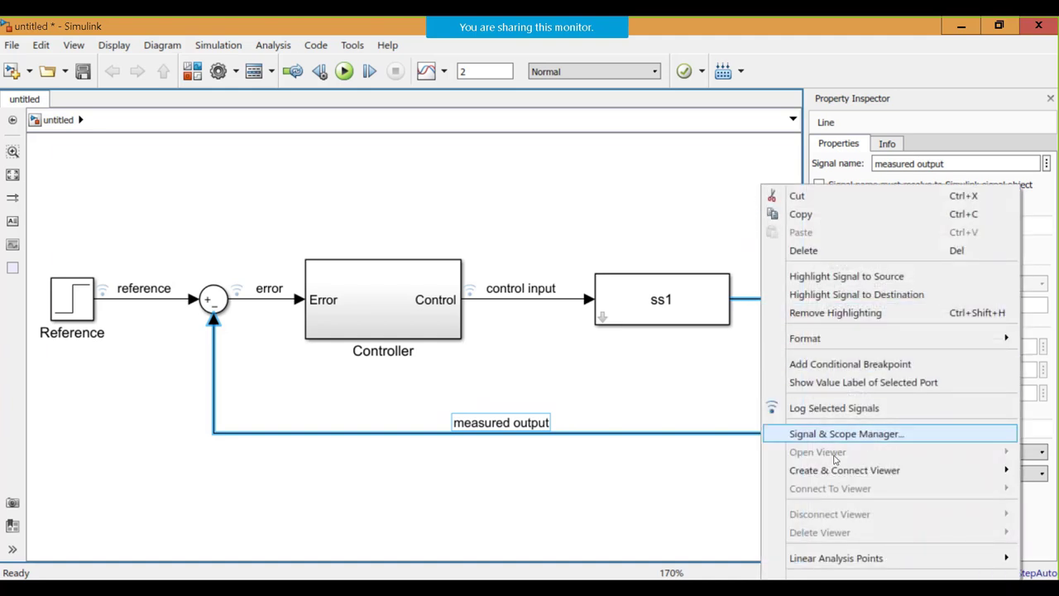
mouse_move(837, 472)
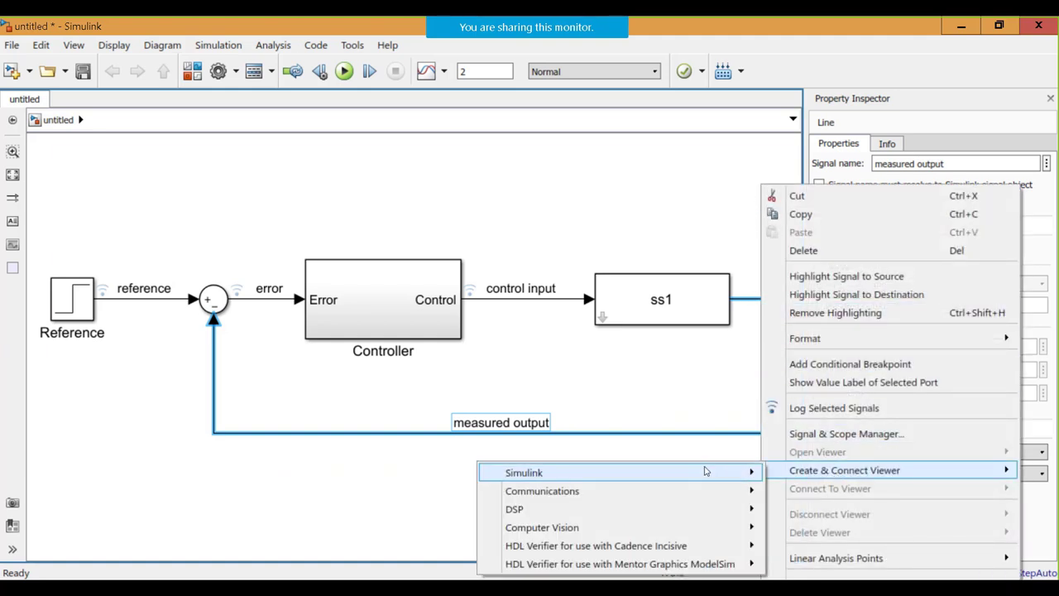
mouse_move(705, 471)
click(796, 477)
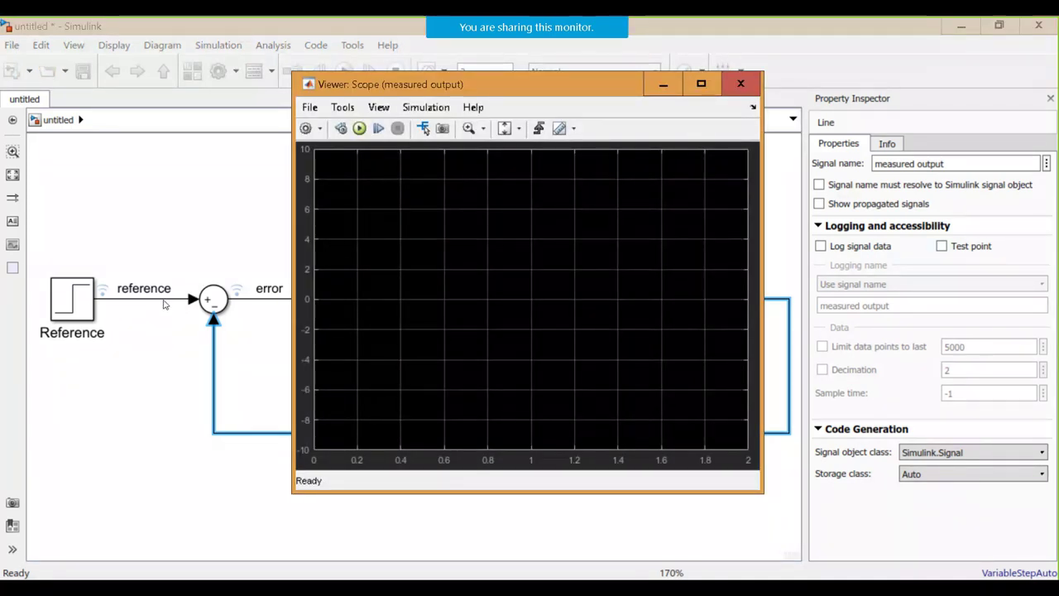
Add the reference signal line to that same Scope viewer
click(163, 304)
click(164, 303)
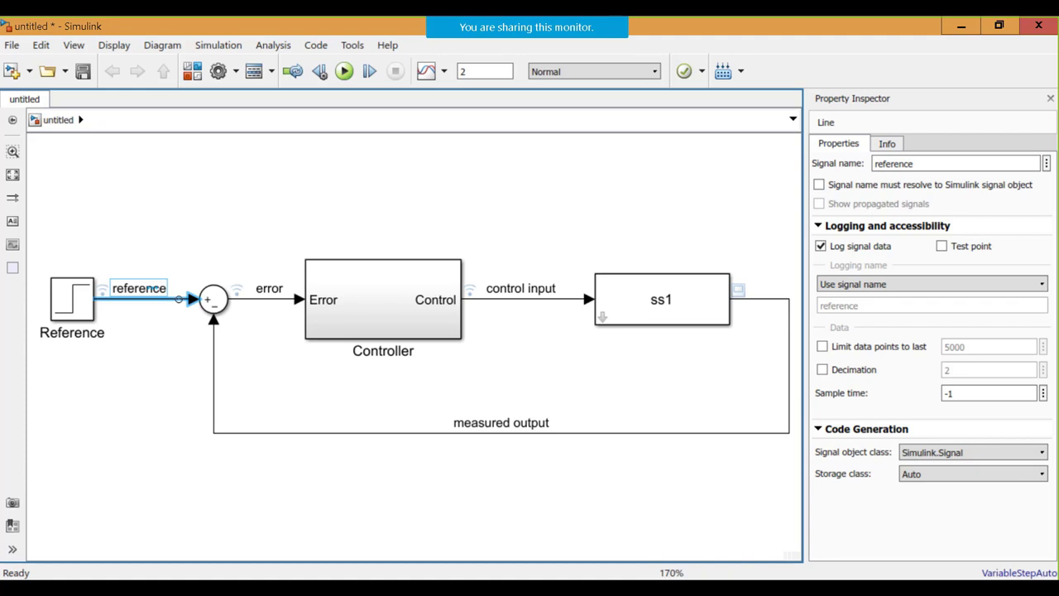
right_click(179, 299)
mouse_move(307, 325)
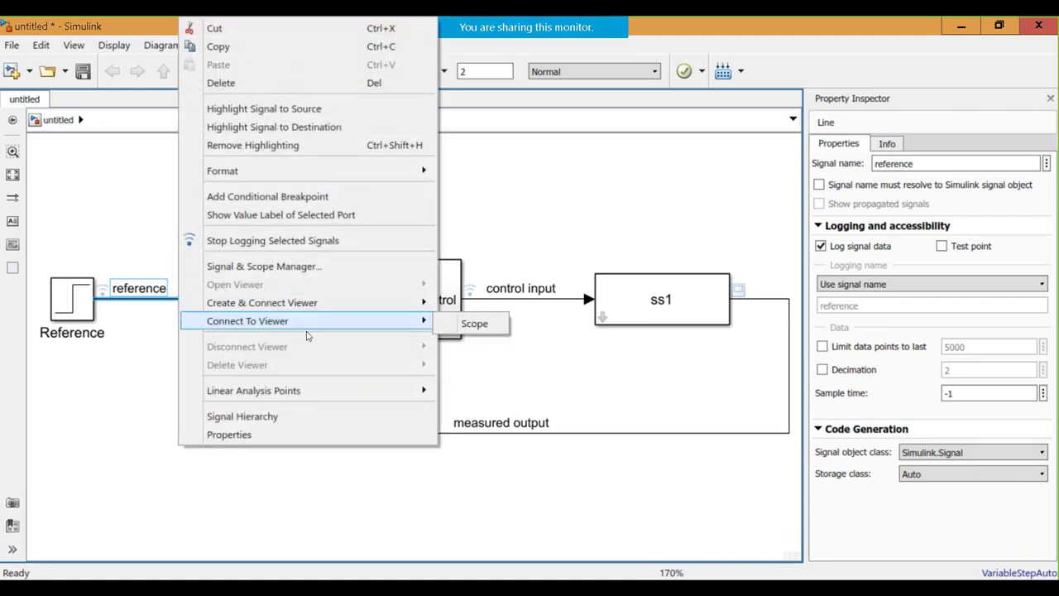
click(471, 325)
click(500, 207)
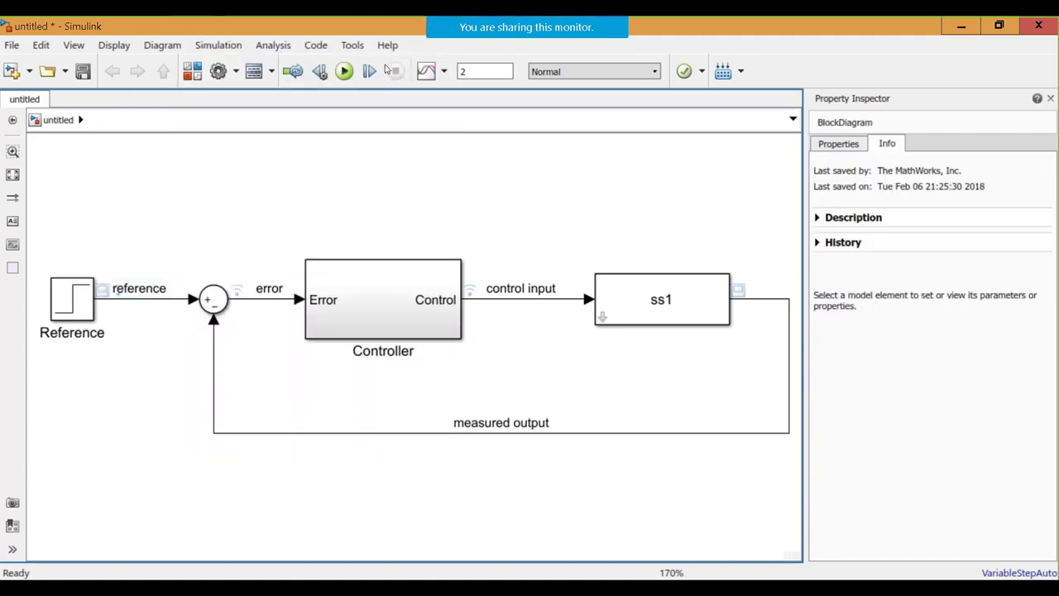
Run the 2-second simulation and inspect the measured output in the enlarged Scope
click(346, 71)
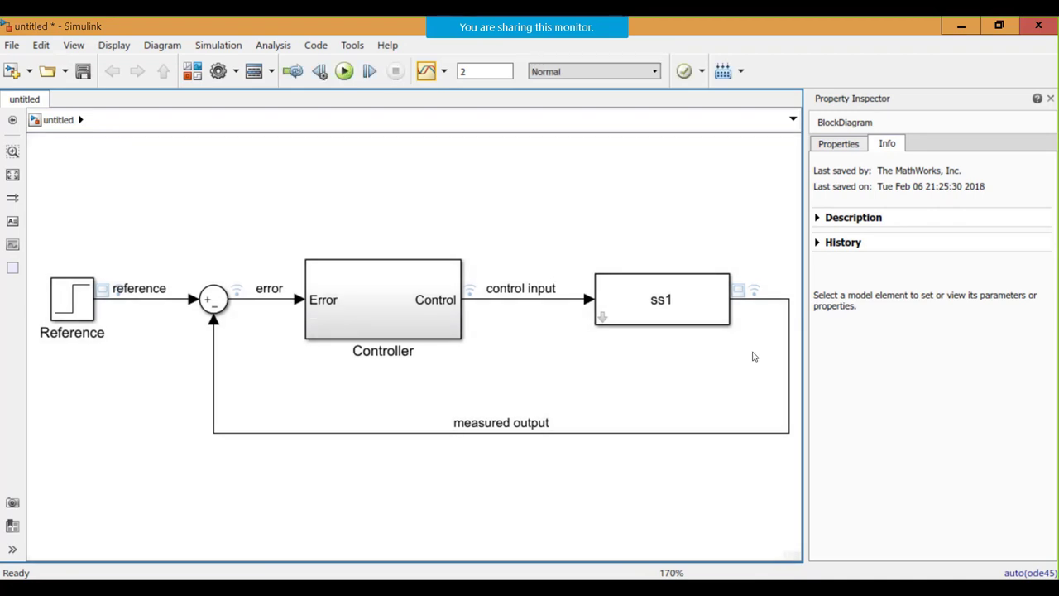
click(738, 290)
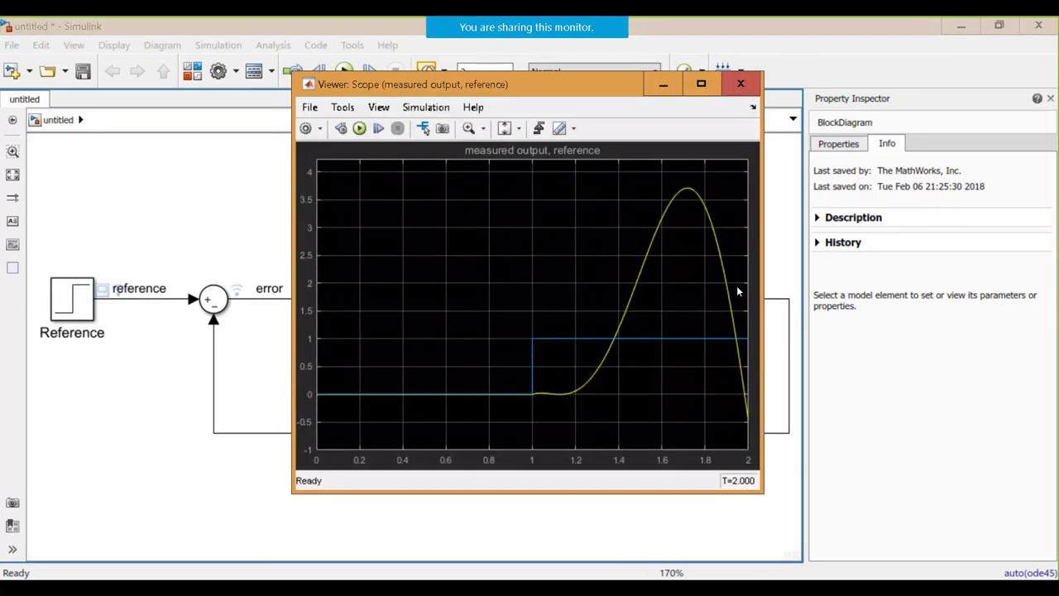
click(701, 84)
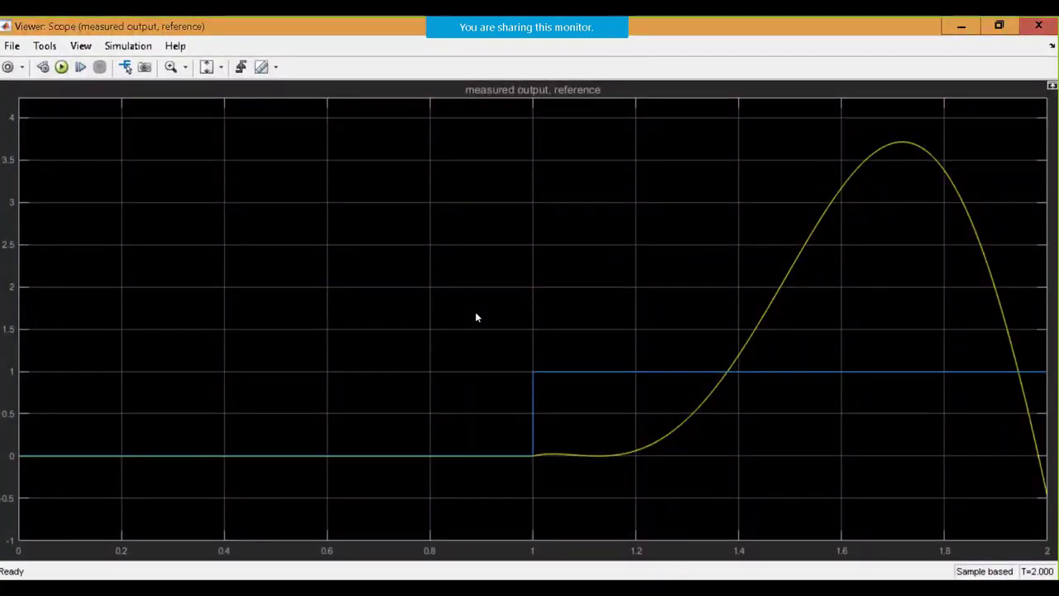
click(1039, 26)
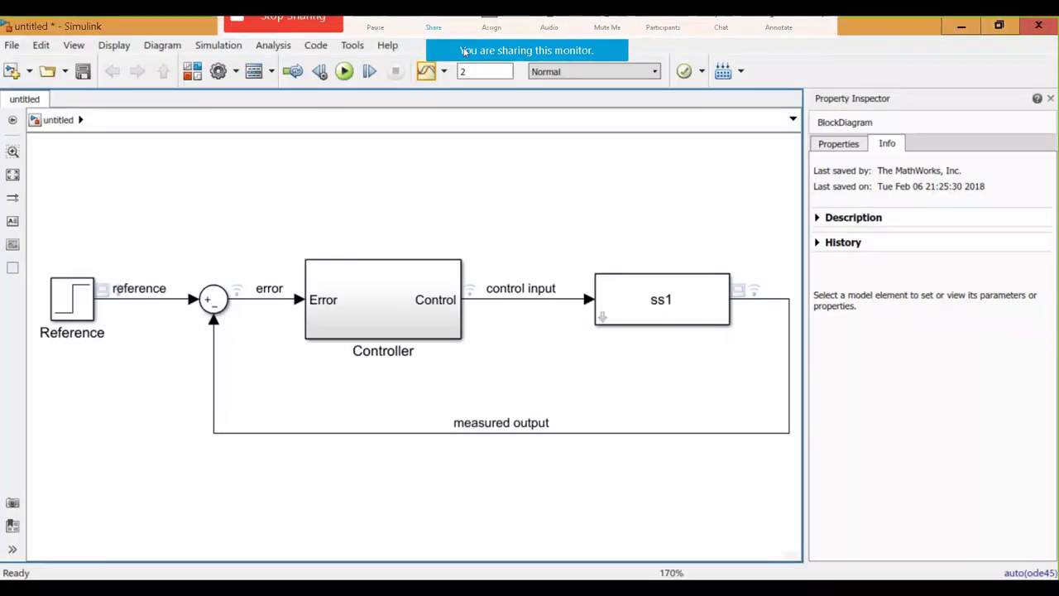
Set the stop time to 10 s, rerun, and view the oscillating, diverging output in the Scope
double_click(492, 75)
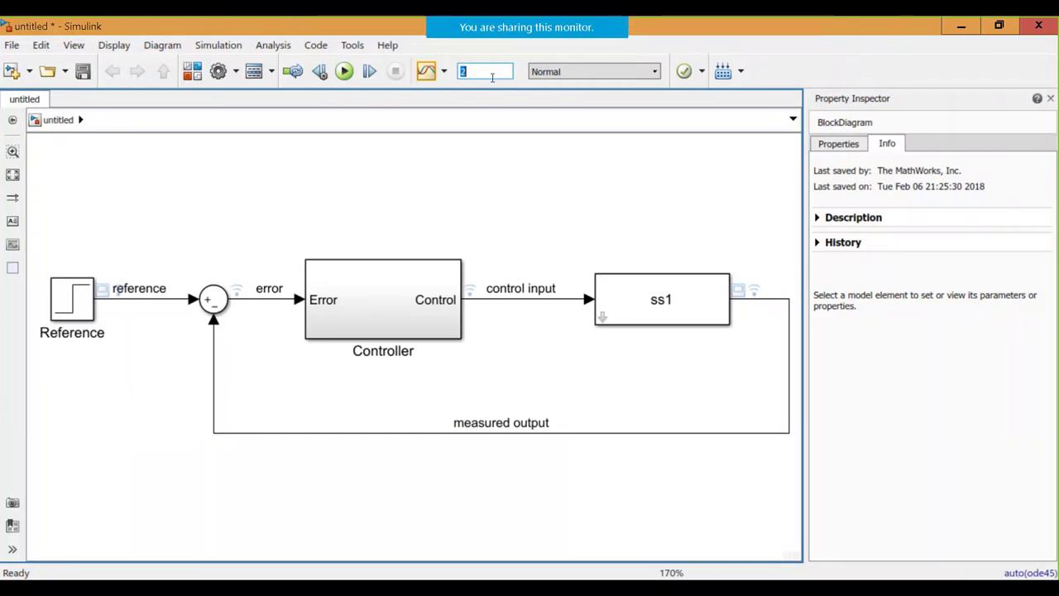
text(10)
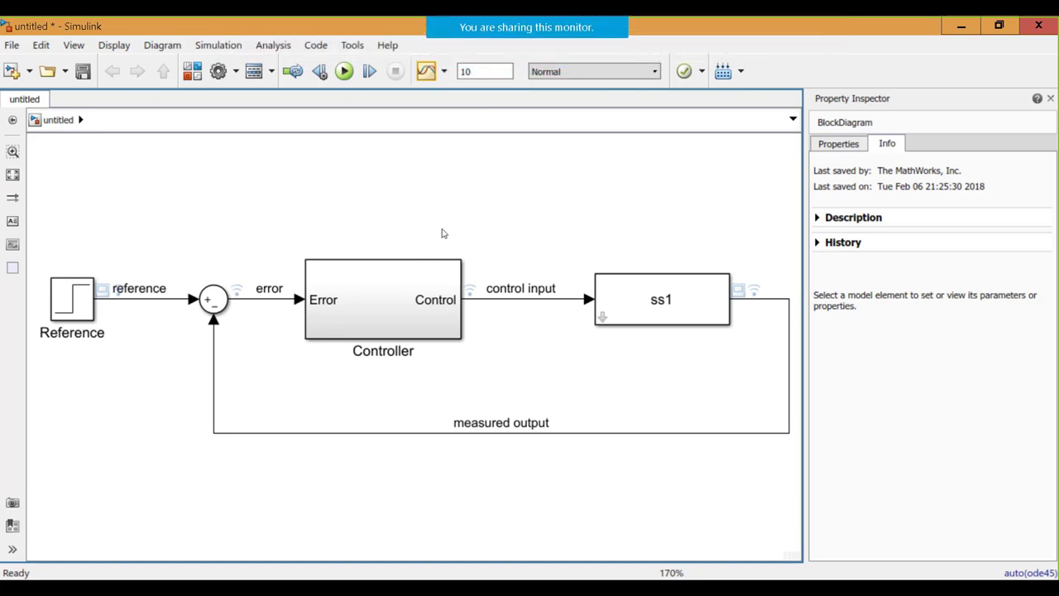
click(344, 71)
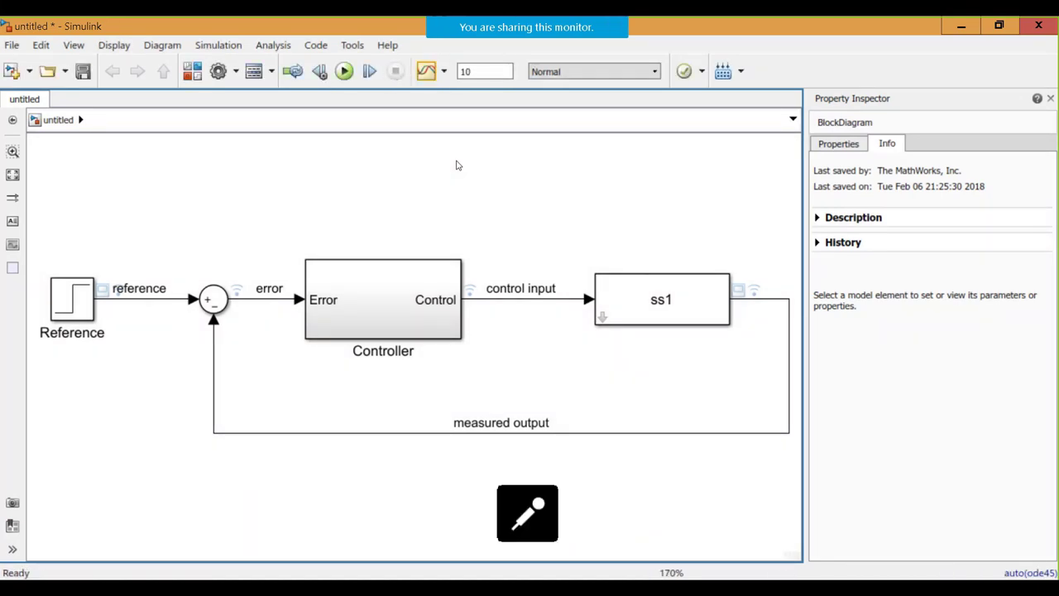
double_click(737, 290)
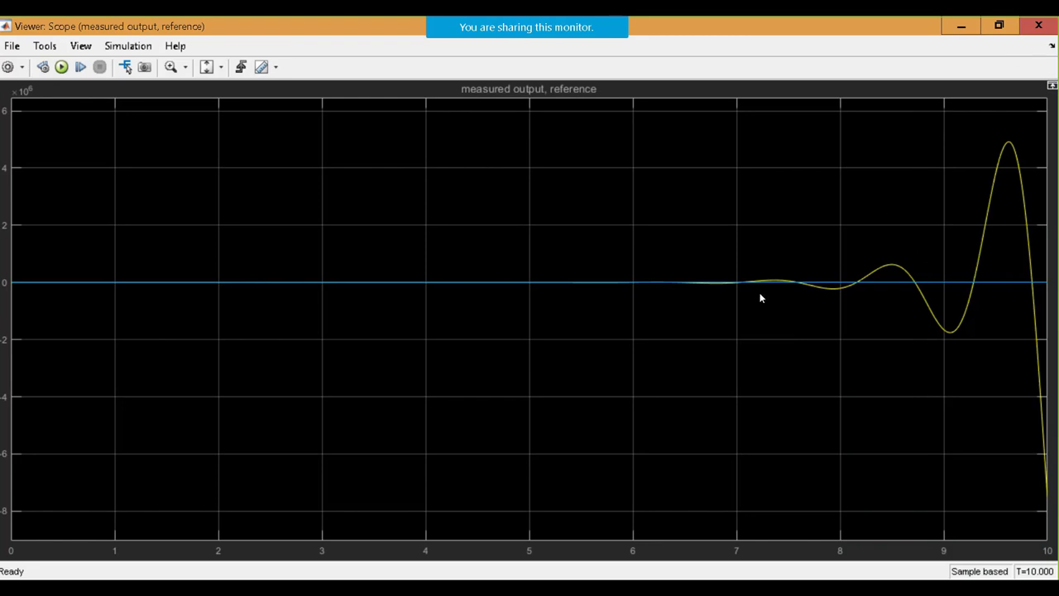
click(1040, 27)
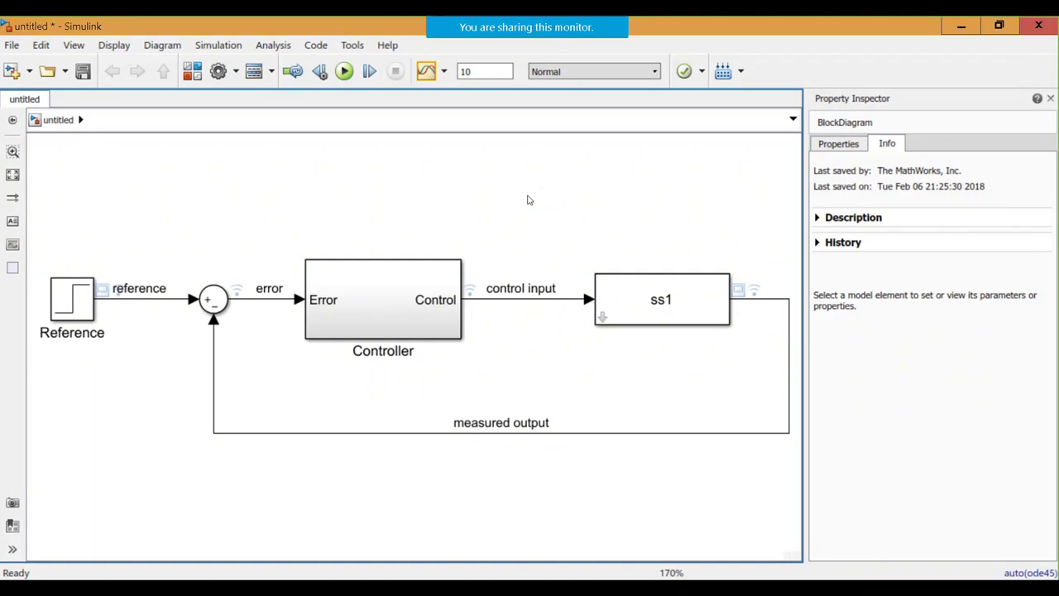
Open the Controller subsystem's PID Controller parameters showing P 1.2, I 22, D 0.02, N 20
double_click(357, 311)
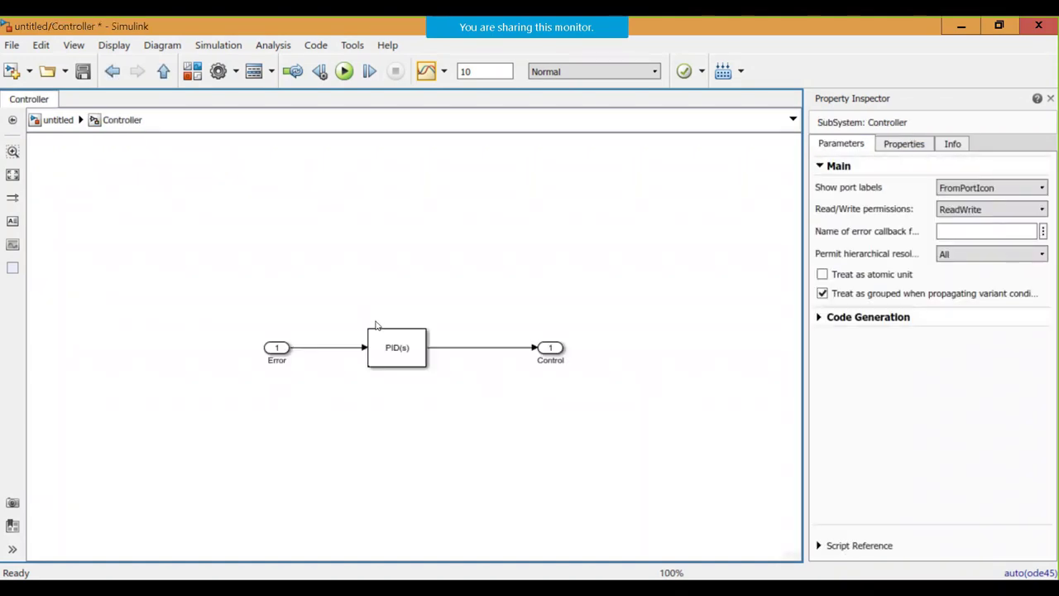
key(space)
click(410, 356)
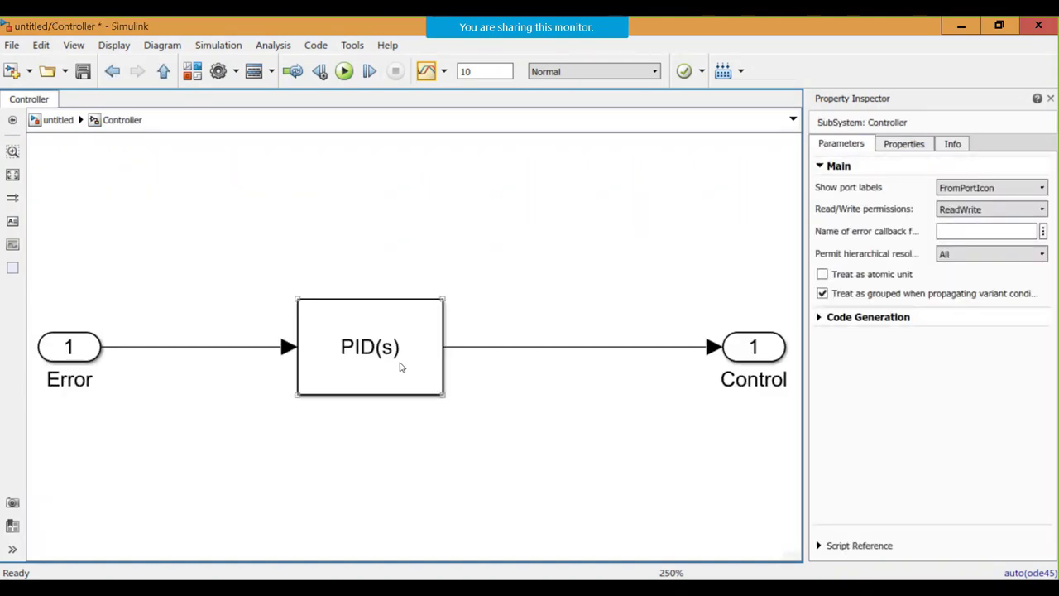
click(397, 359)
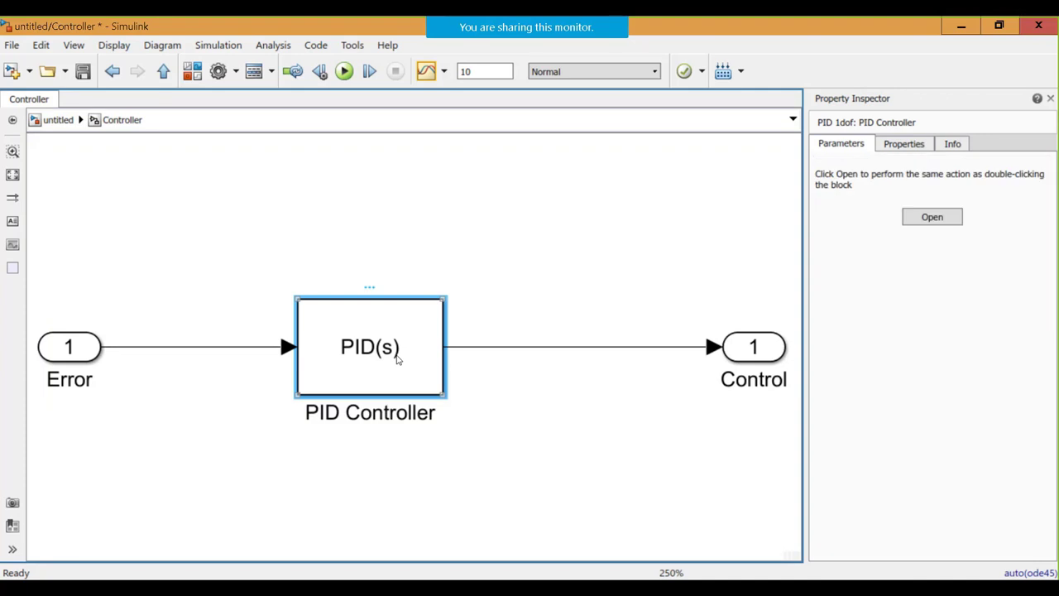
double_click(397, 359)
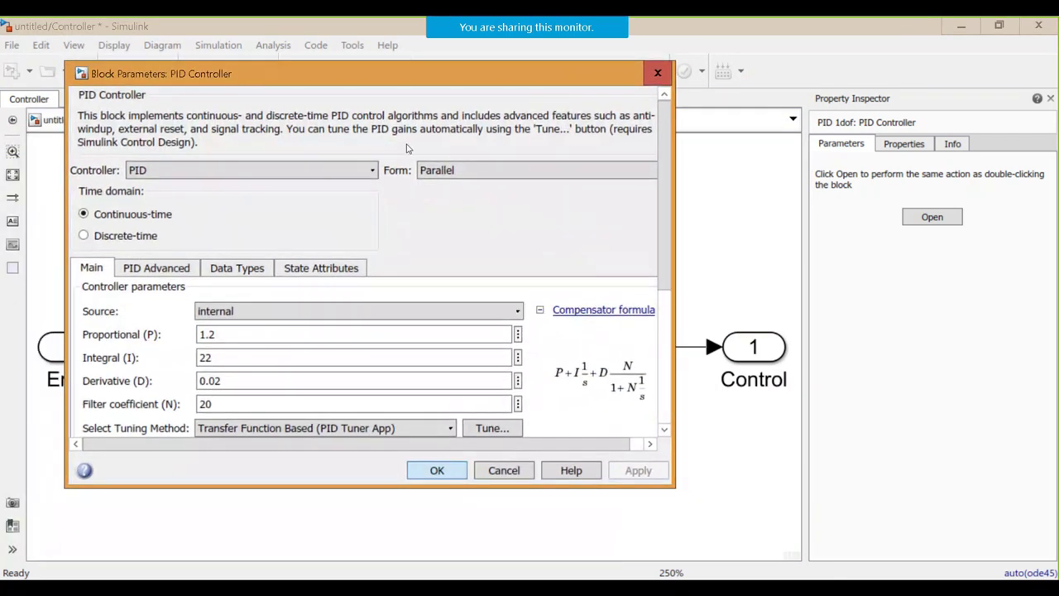
Autotune the PID in the frequency domain with 77° phase margin and bandwidth about 2.682 rad/s
click(499, 427)
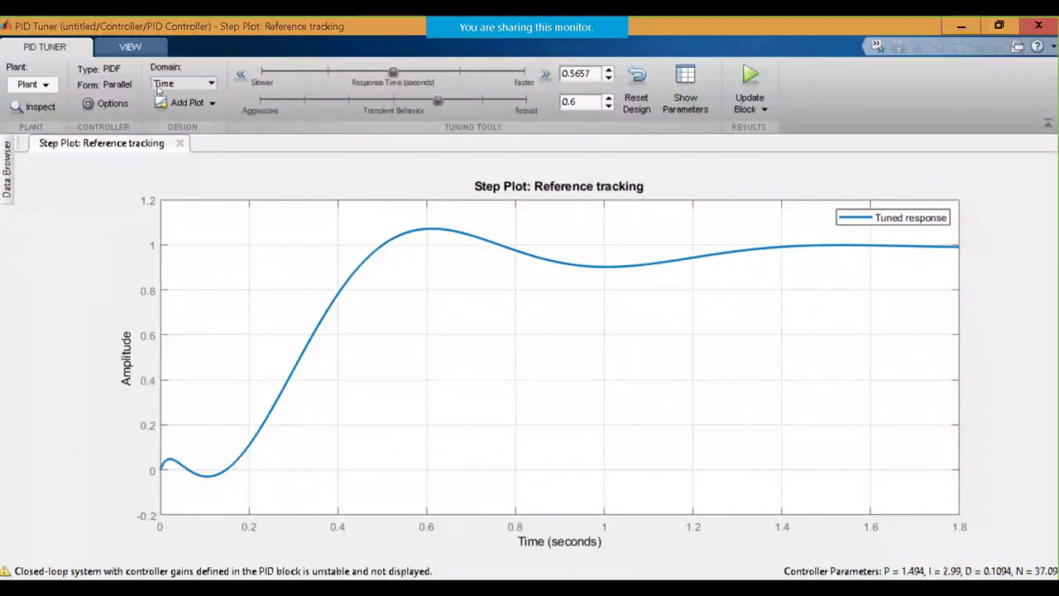
click(208, 84)
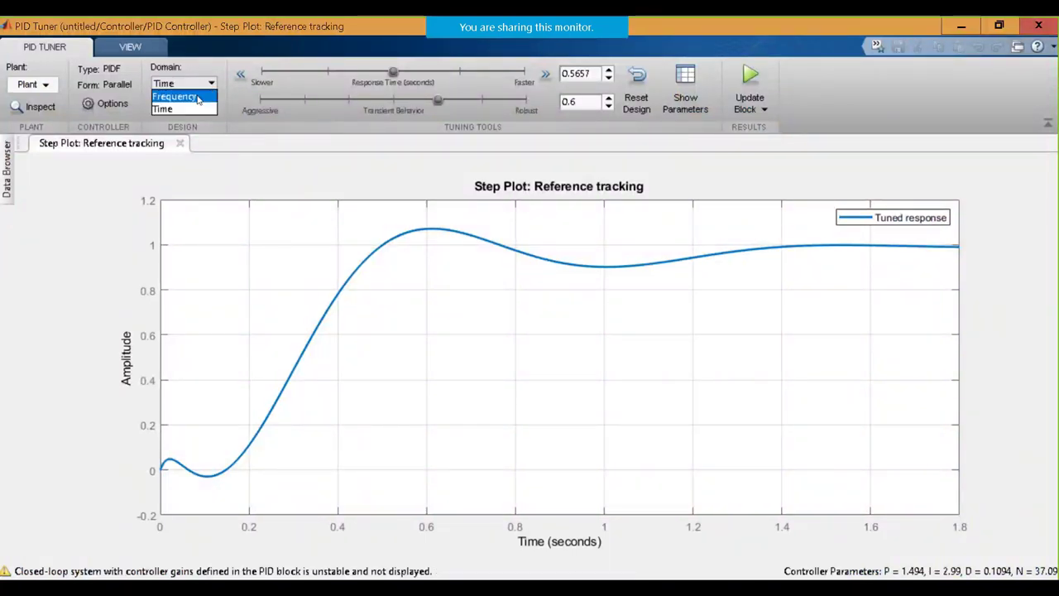
click(210, 107)
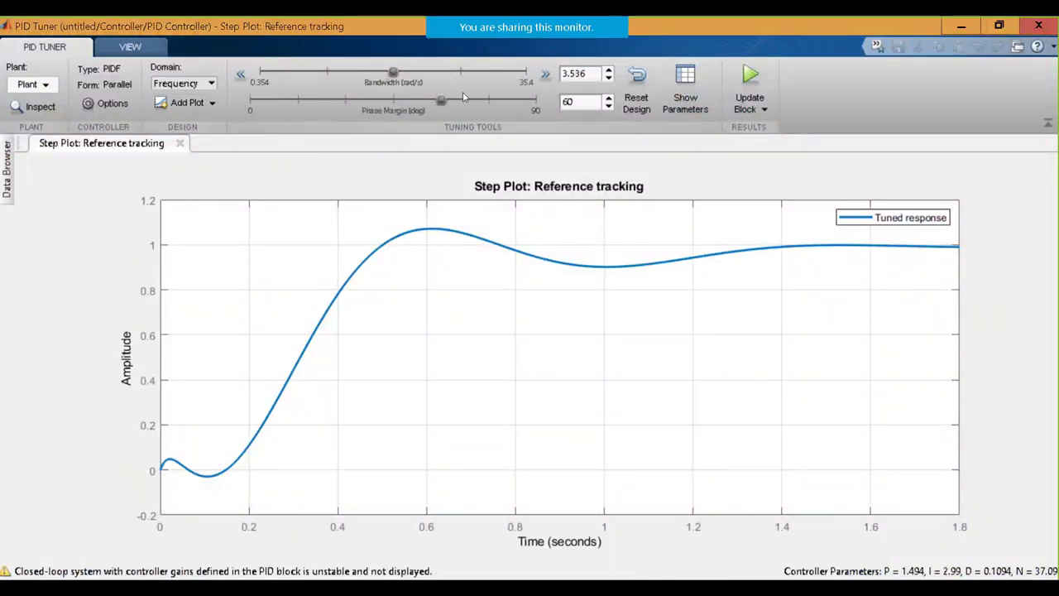
drag(443, 101, 490, 101)
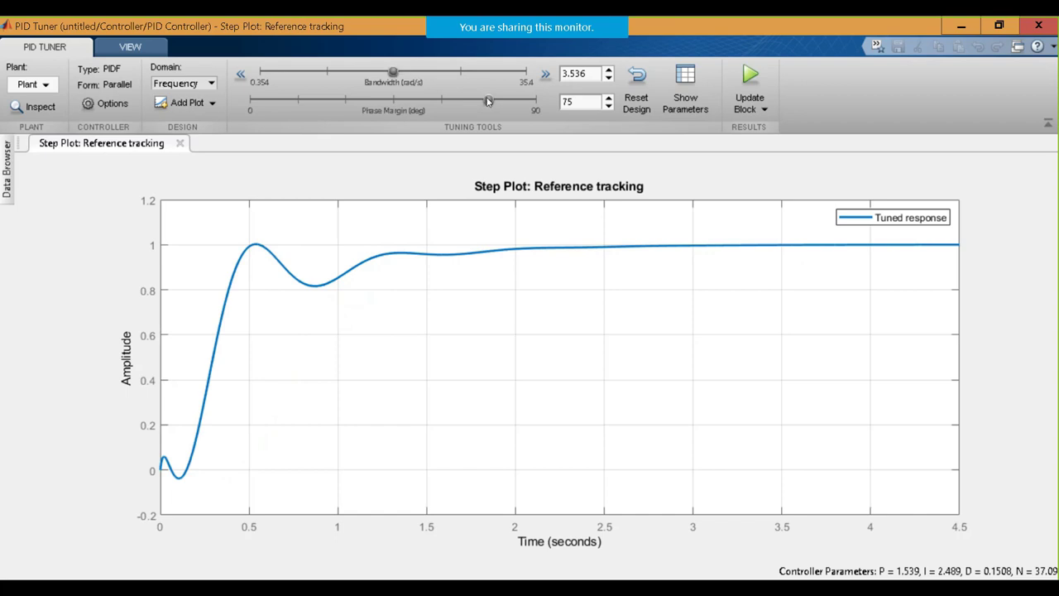
drag(488, 100, 491, 100)
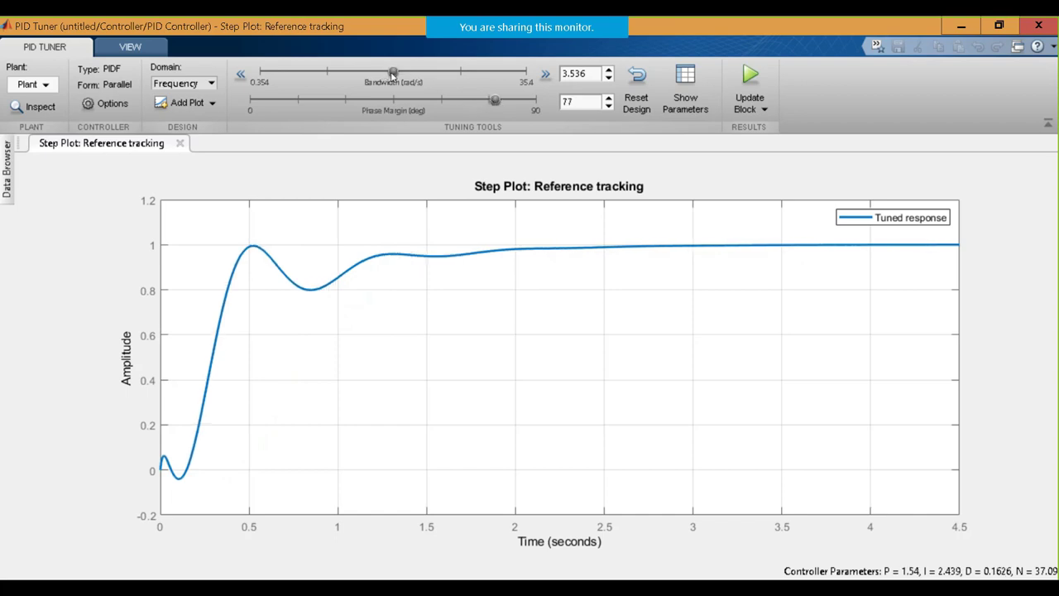
drag(393, 73, 378, 76)
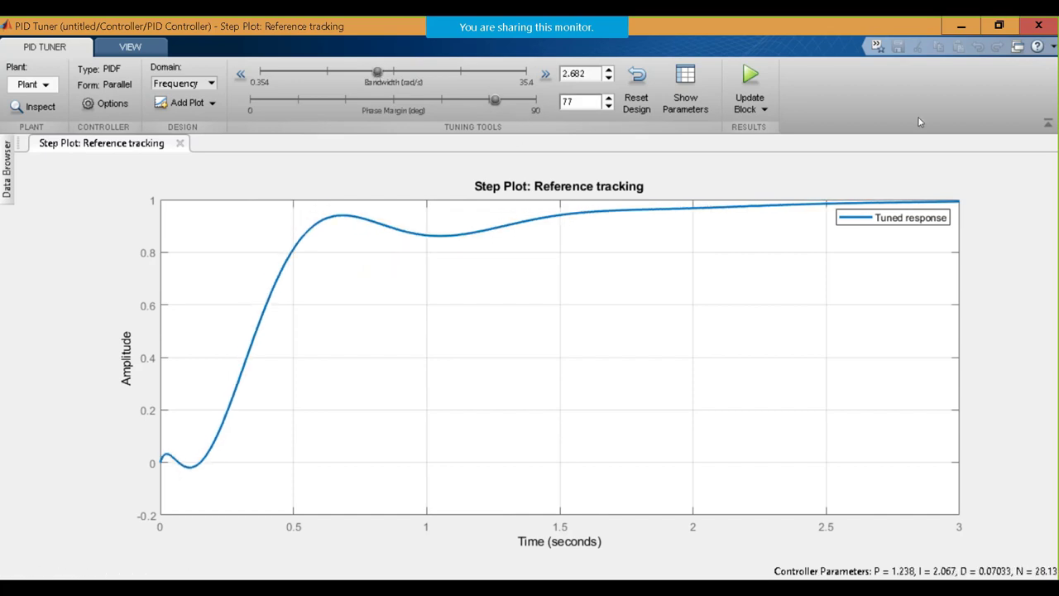
Update the PID block with the tuned gains (P 1.238, I 2.067), return to the top level, and rerun
click(751, 77)
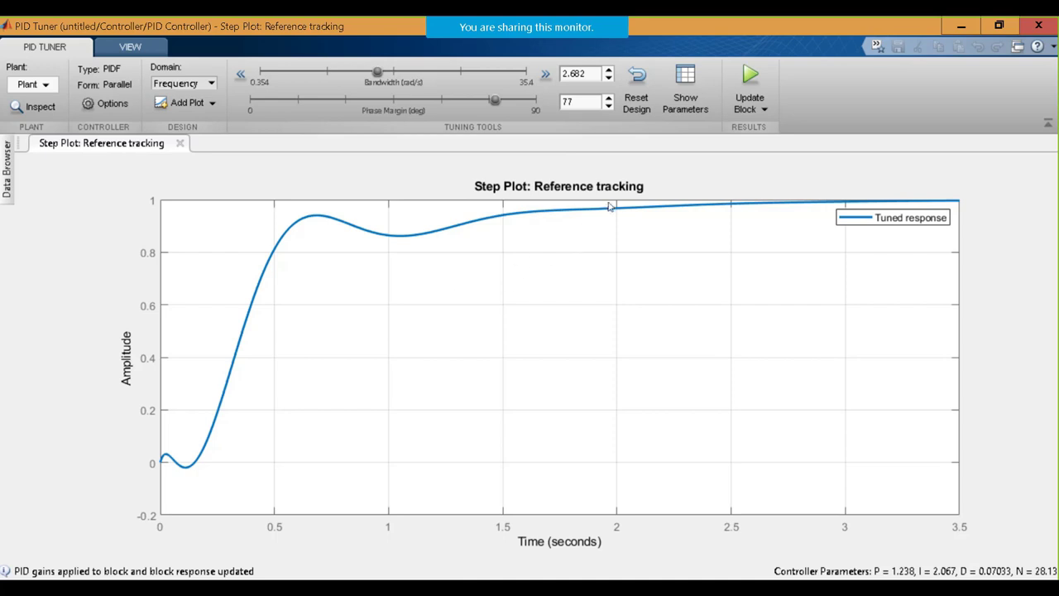
click(1042, 25)
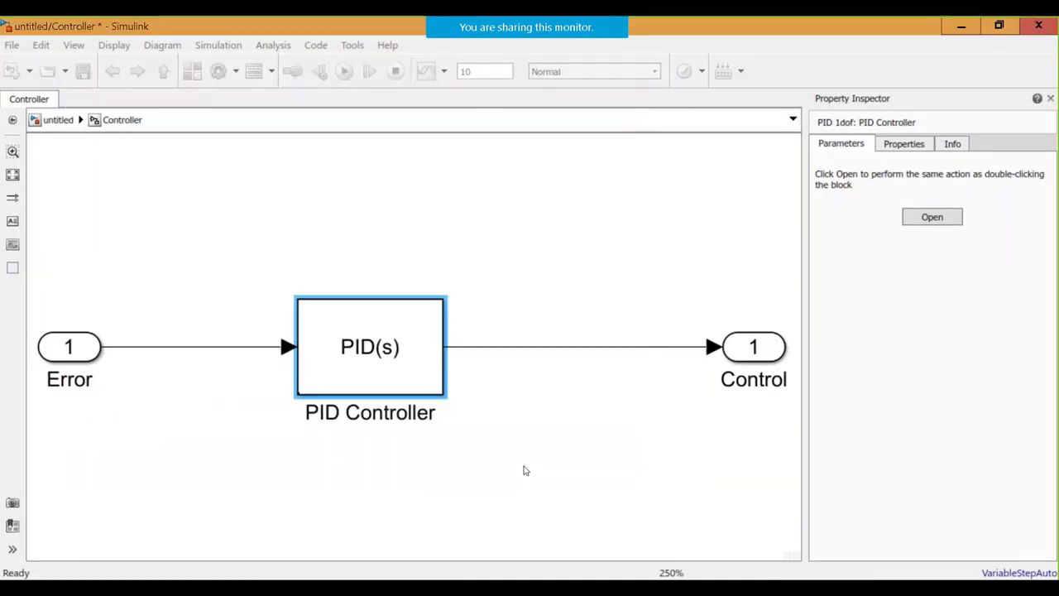
click(518, 479)
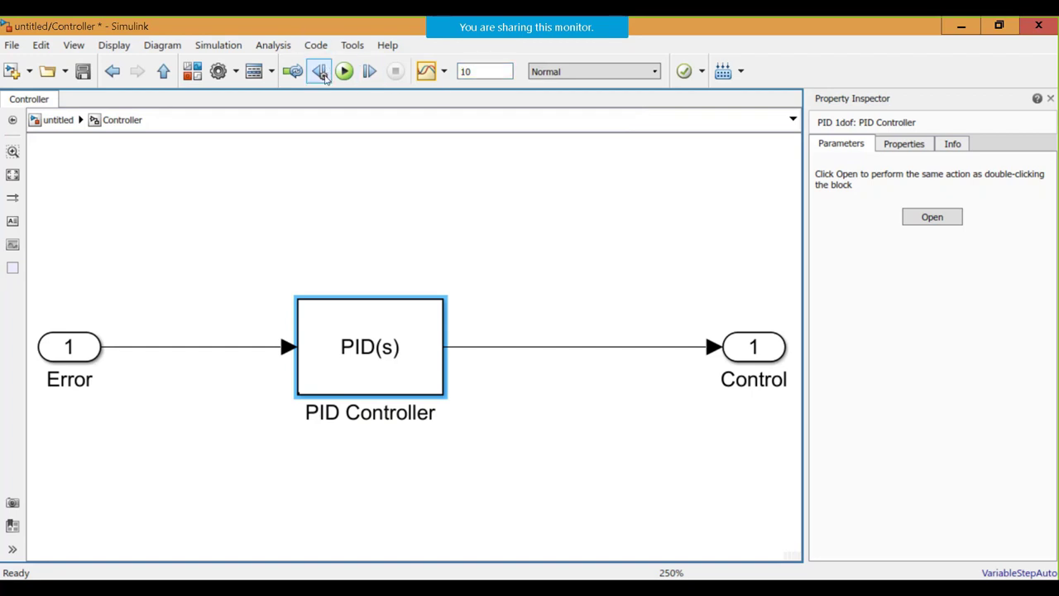
click(163, 71)
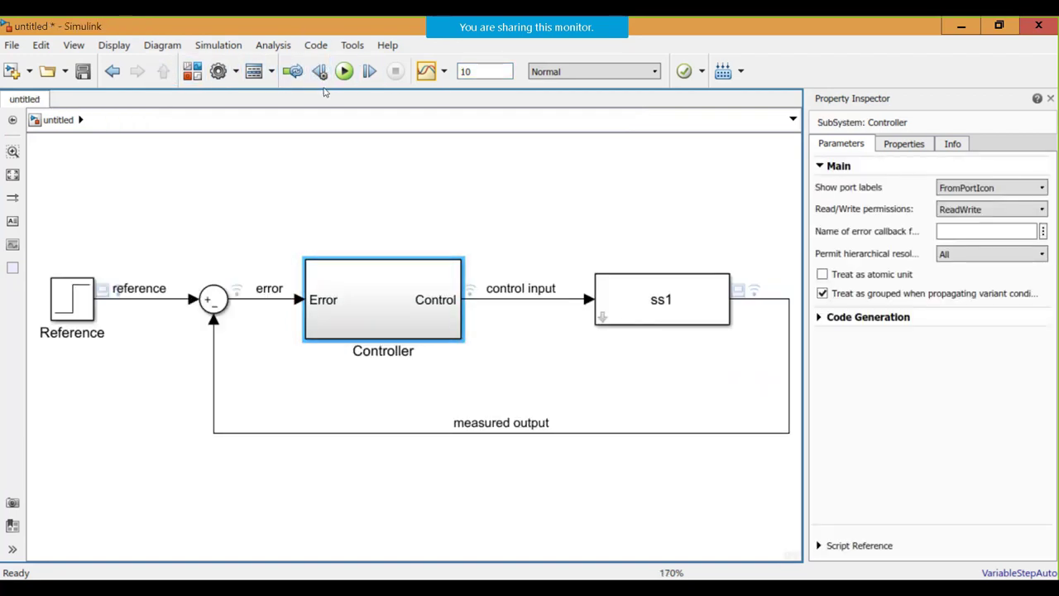
click(344, 72)
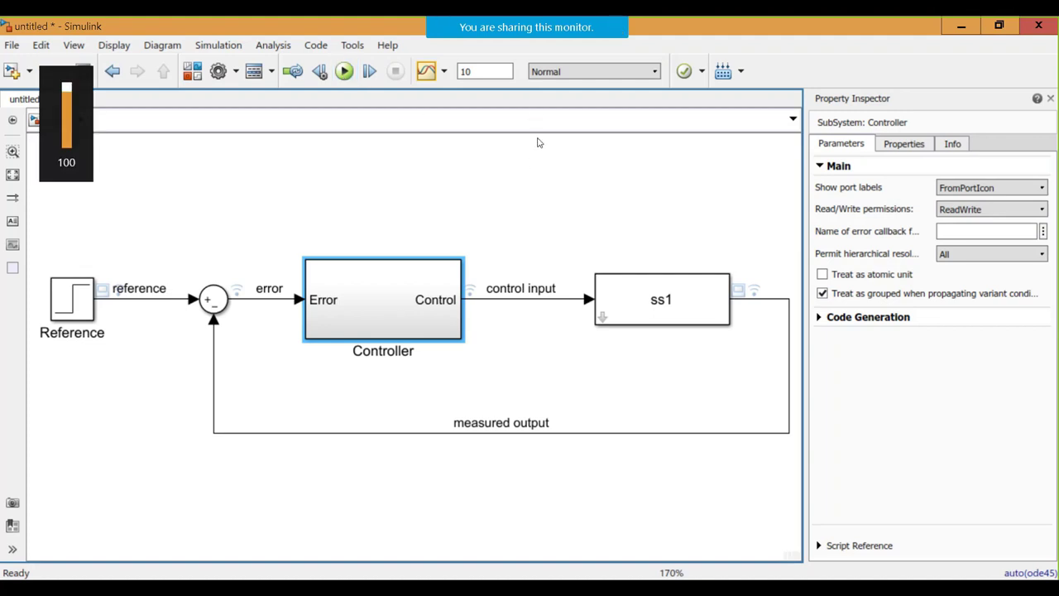
double_click(738, 290)
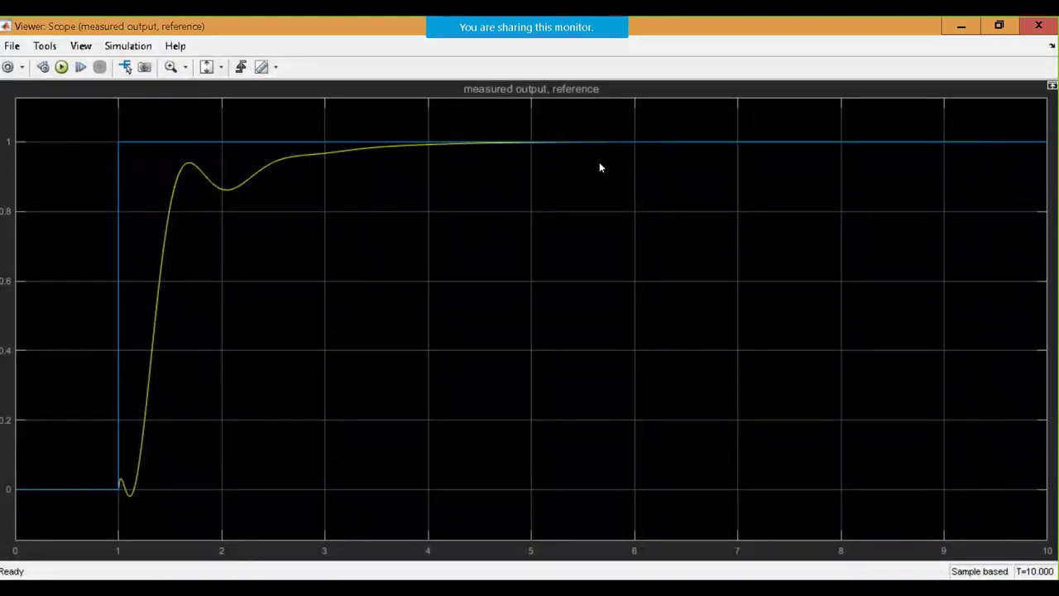
click(221, 67)
click(210, 110)
click(1039, 26)
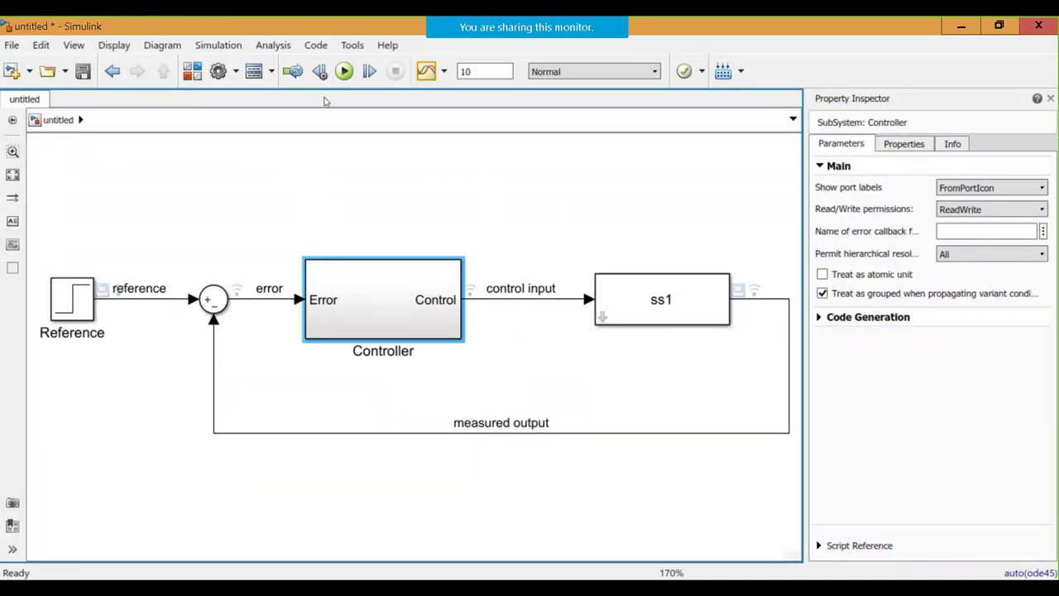
Discard the untitled model unsaved, then go from the work folder into workshop_Controls
click(1038, 27)
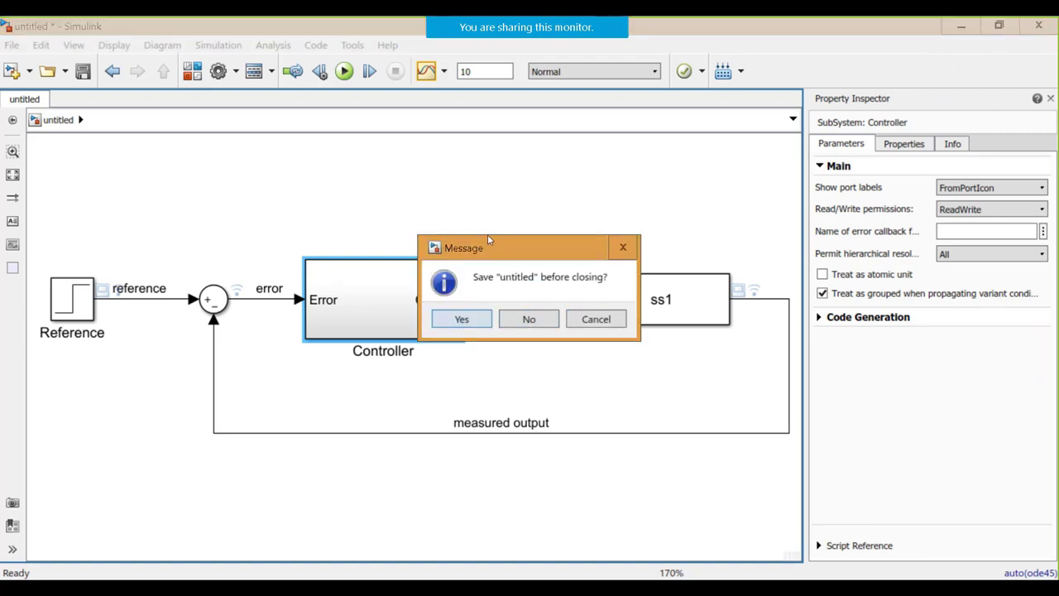
click(534, 323)
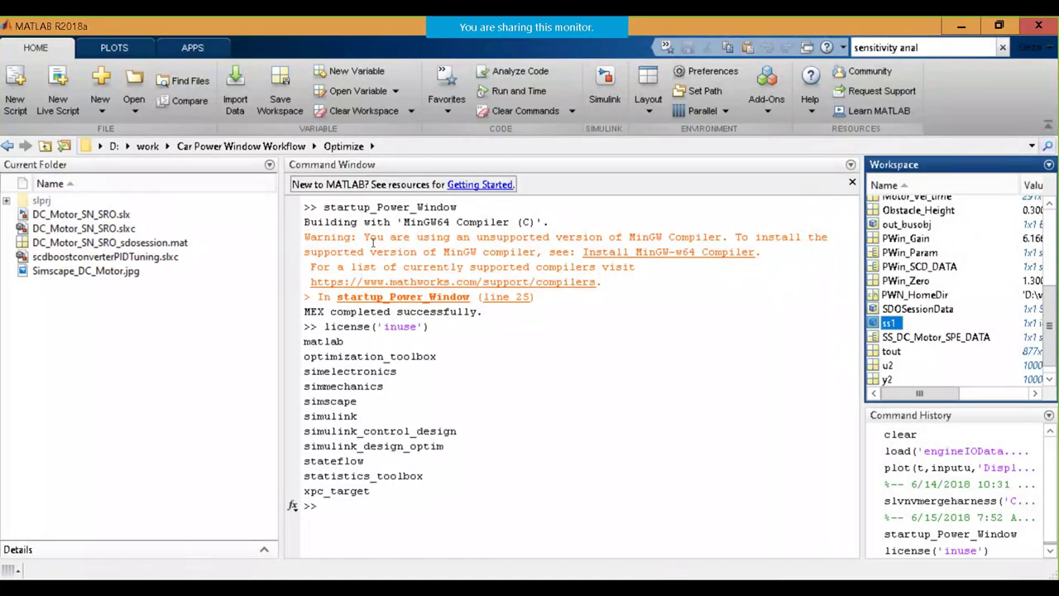
click(147, 146)
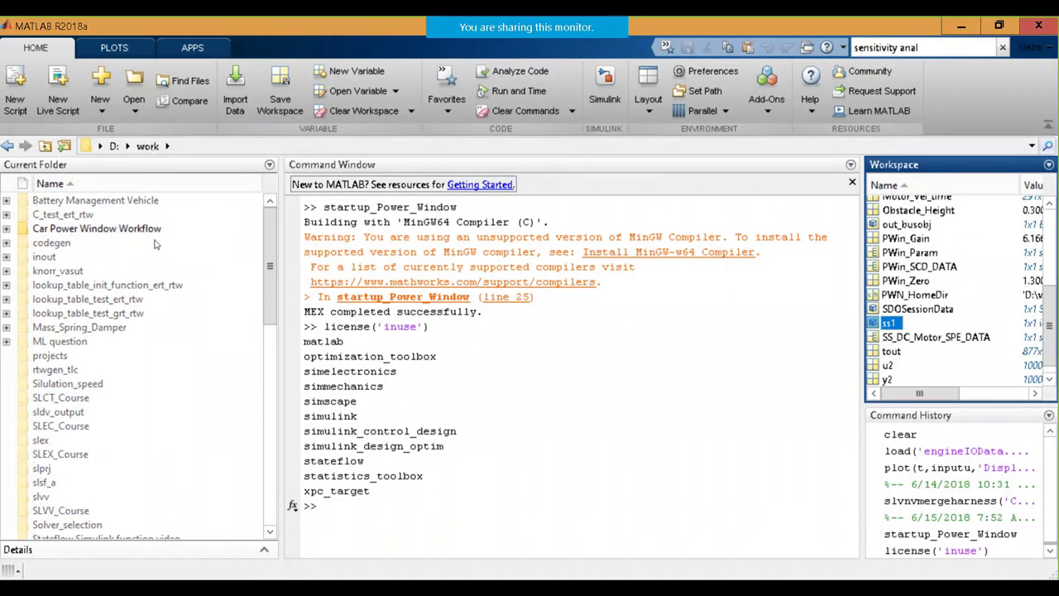
drag(272, 257, 285, 317)
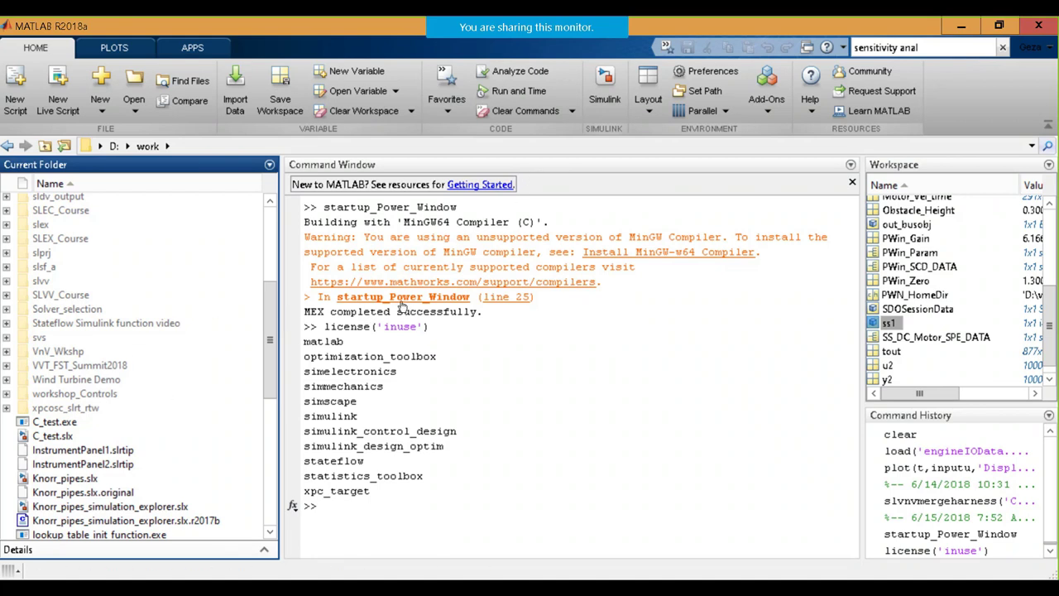
double_click(53, 394)
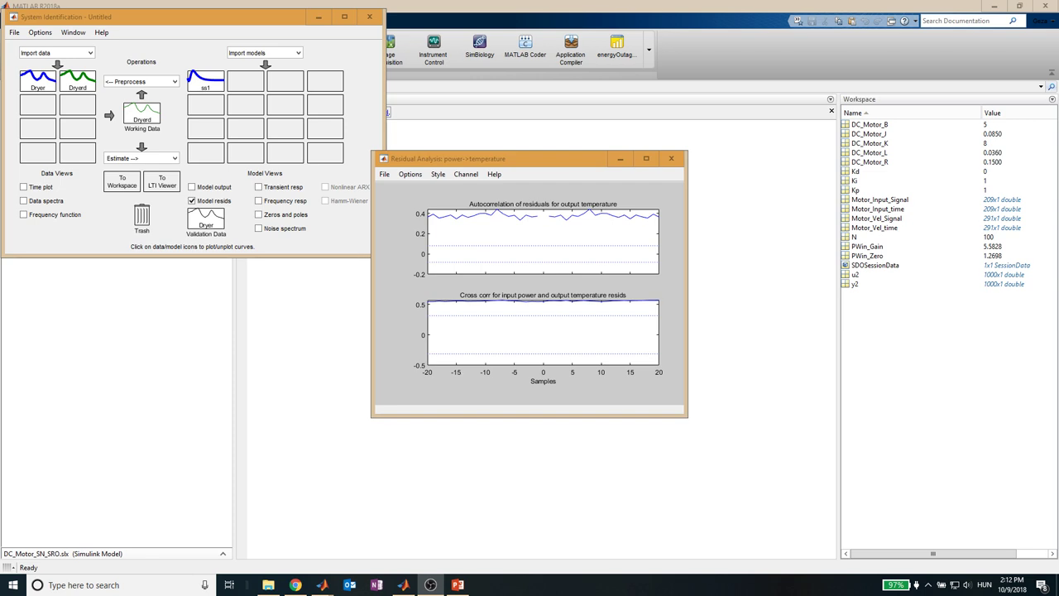
Hide the ss1 residuals plot, use Dryer as Validation Data, and move Dryerd down one slot
click(231, 27)
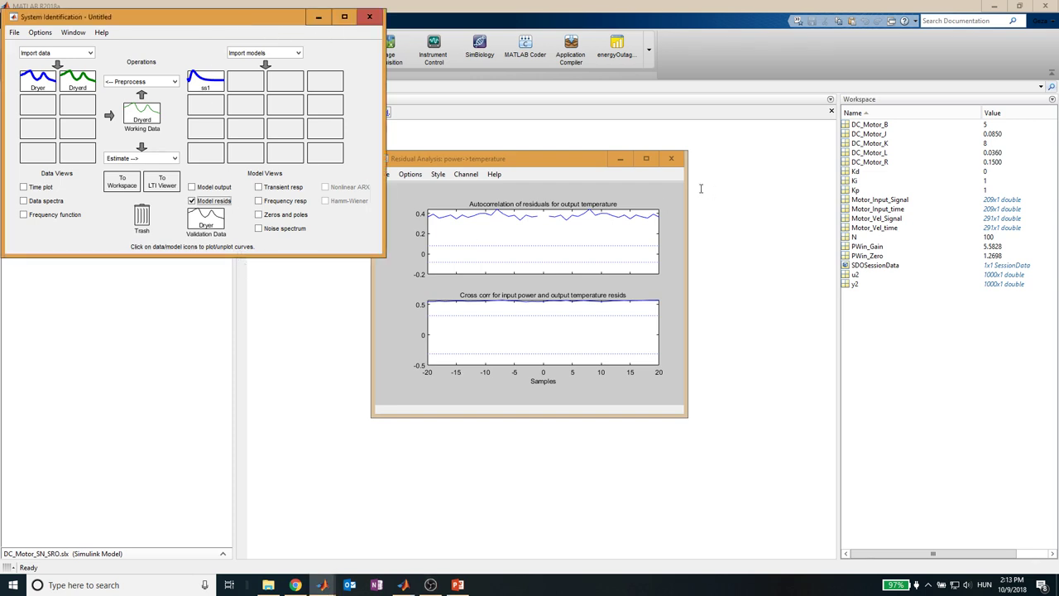
click(672, 158)
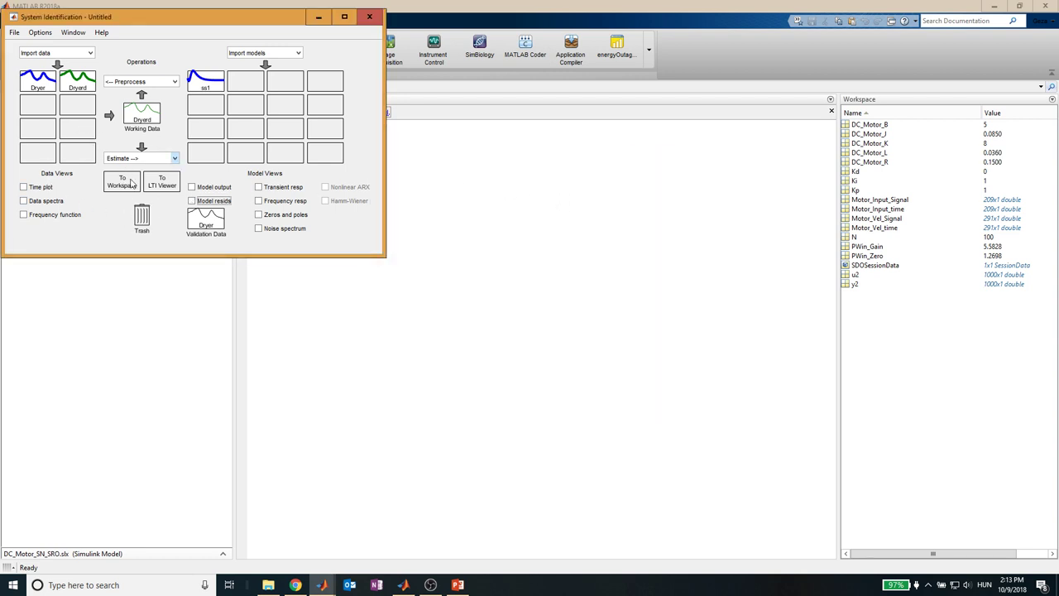
click(72, 125)
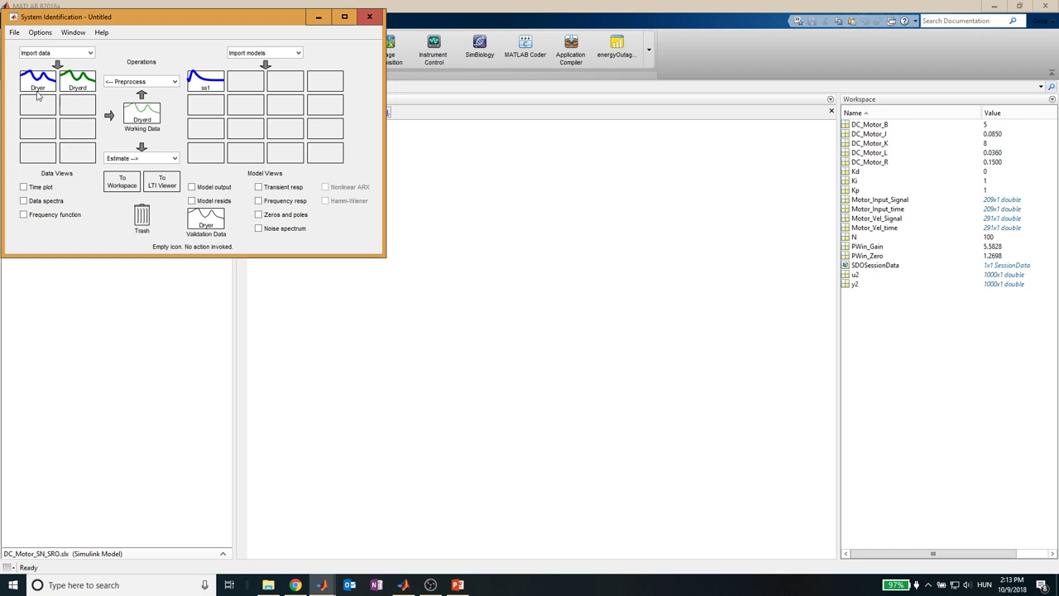
drag(37, 95, 205, 223)
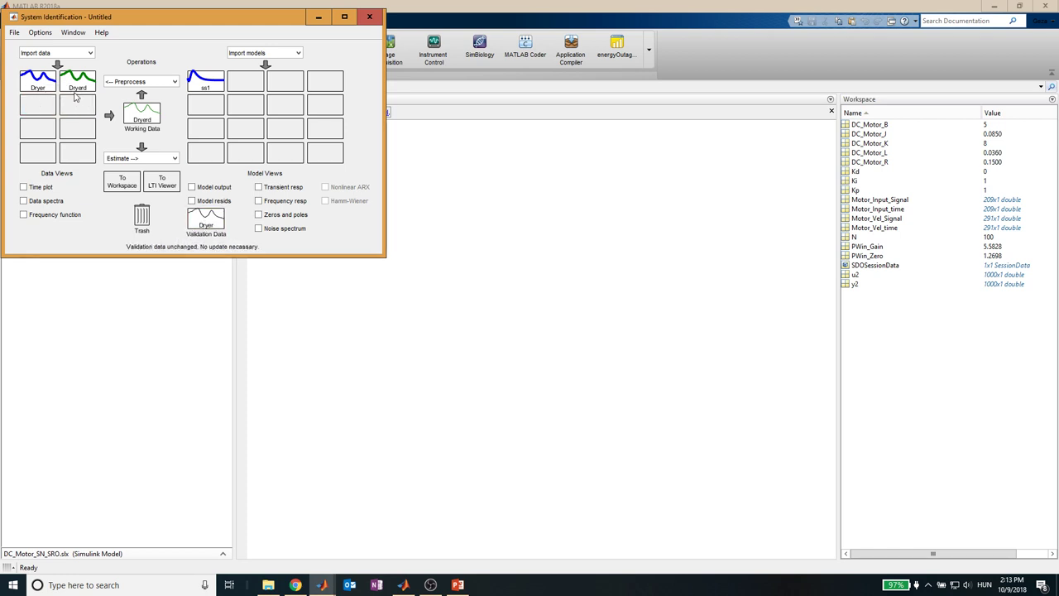
drag(76, 83, 80, 115)
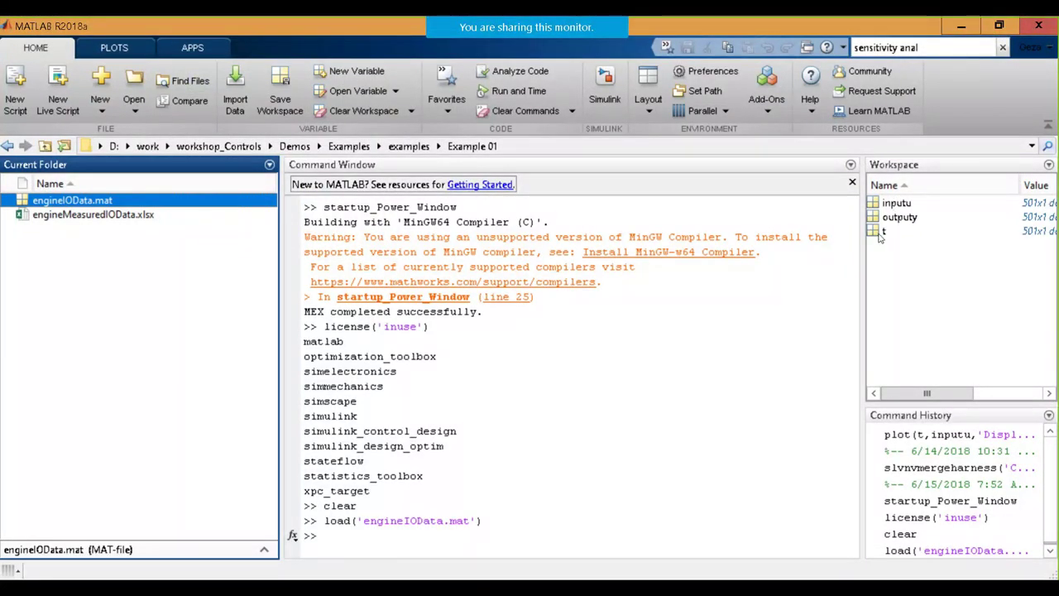
Plot inputu and outputy against t as multiple series, then close the figure
right_click(885, 232)
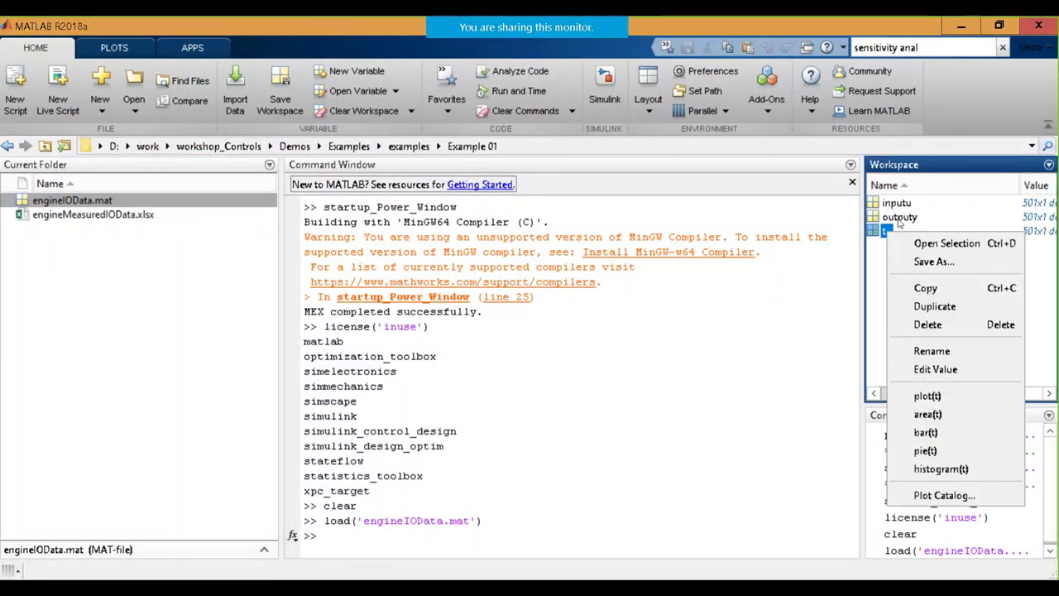
ctrl+click(900, 204)
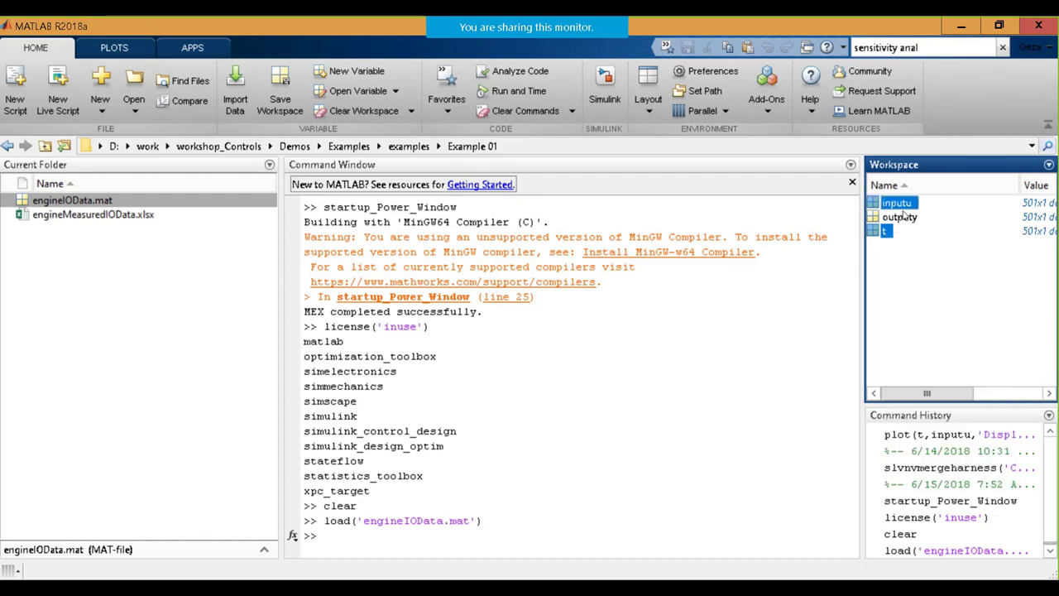
right_click(908, 209)
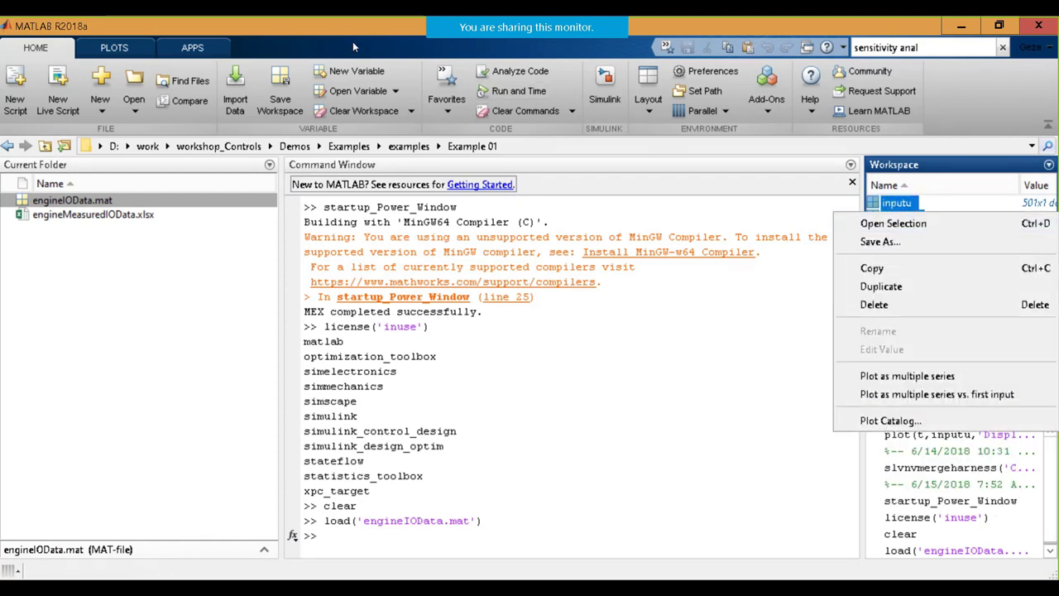
click(114, 47)
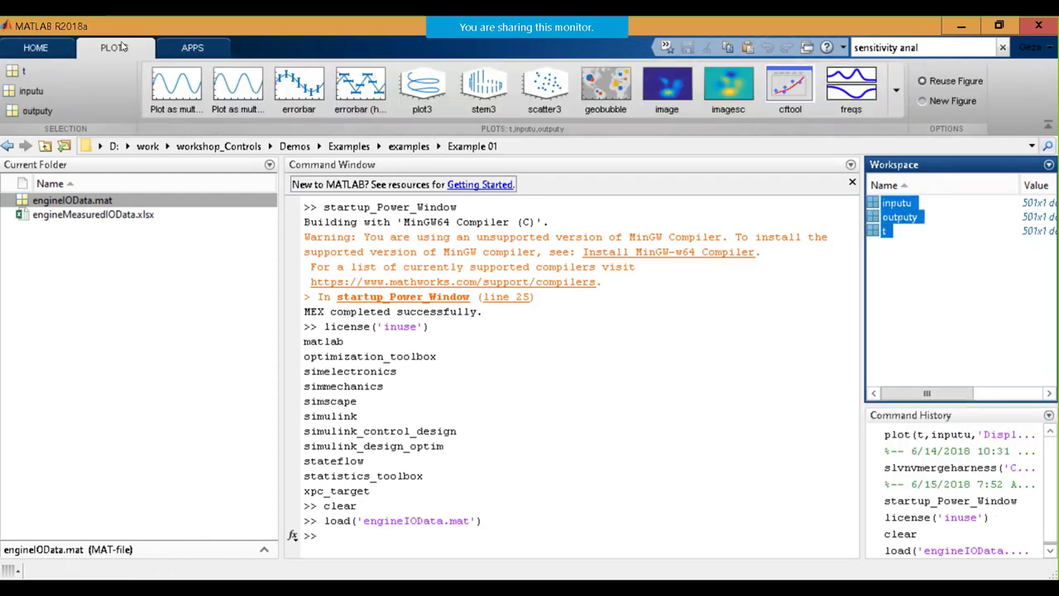
click(240, 89)
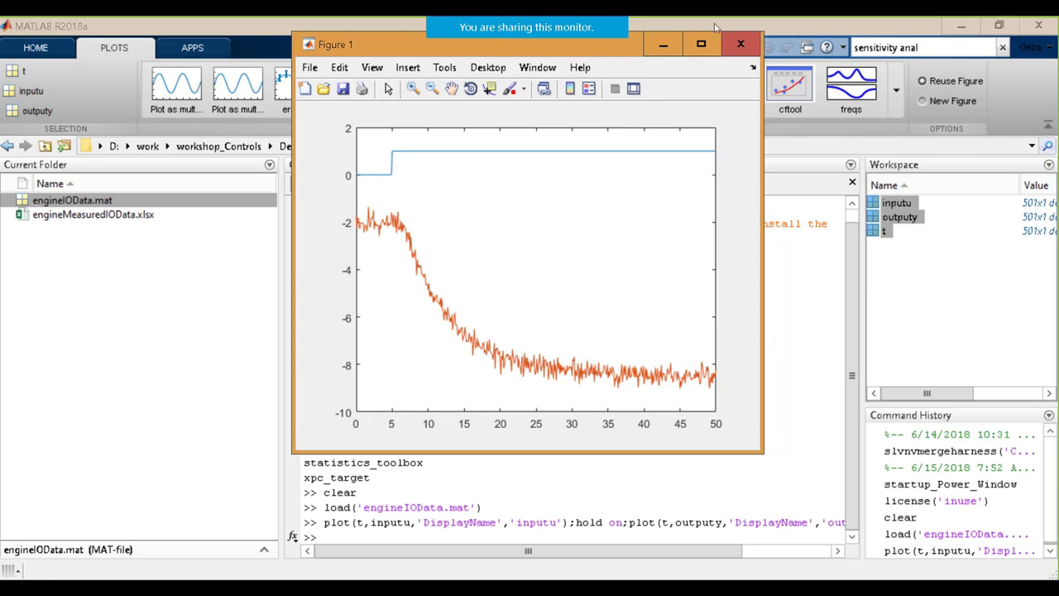
click(741, 43)
Open t in the Variables editor to confirm 0.1 steps, close it, and show the Apps gallery
click(903, 270)
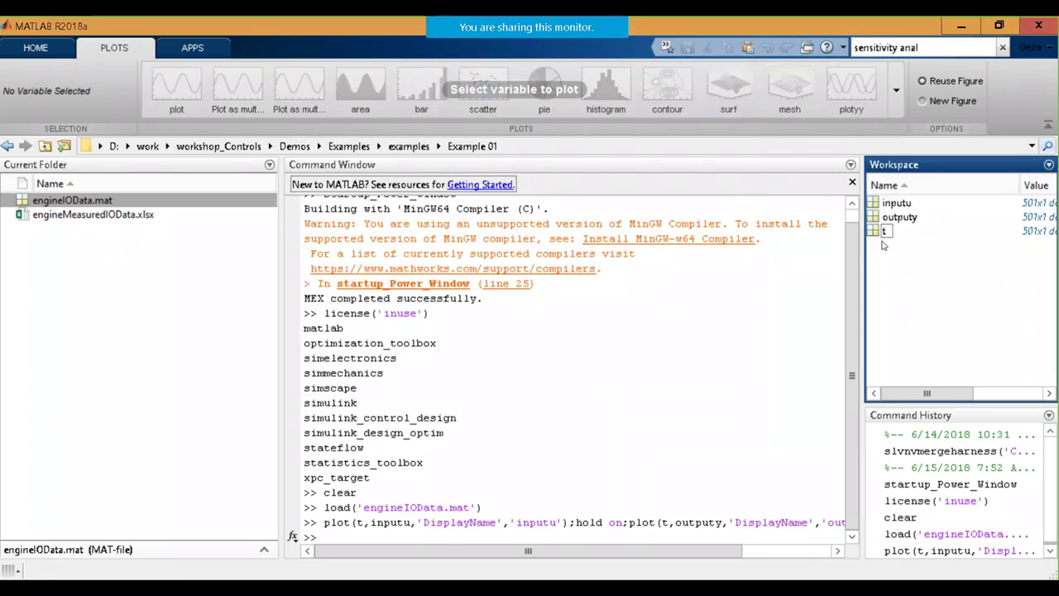
click(885, 233)
double_click(886, 233)
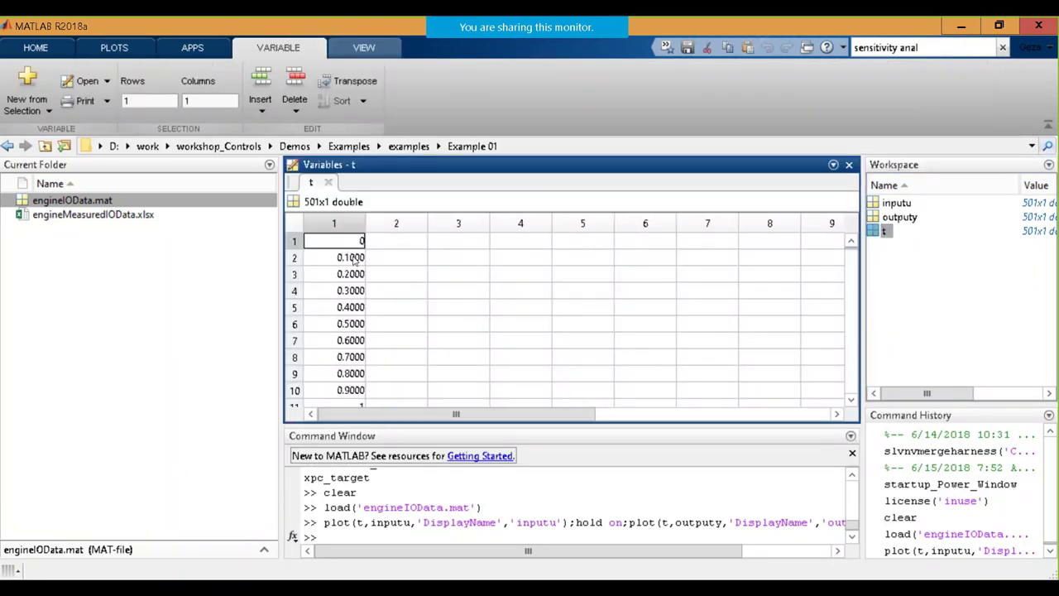
click(354, 261)
click(355, 278)
click(351, 295)
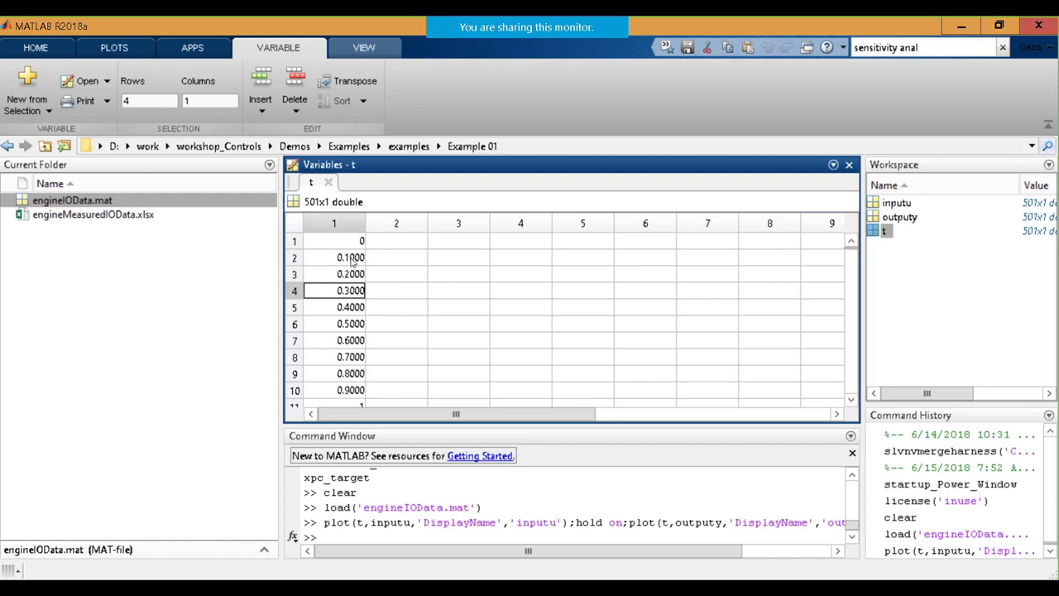
click(328, 182)
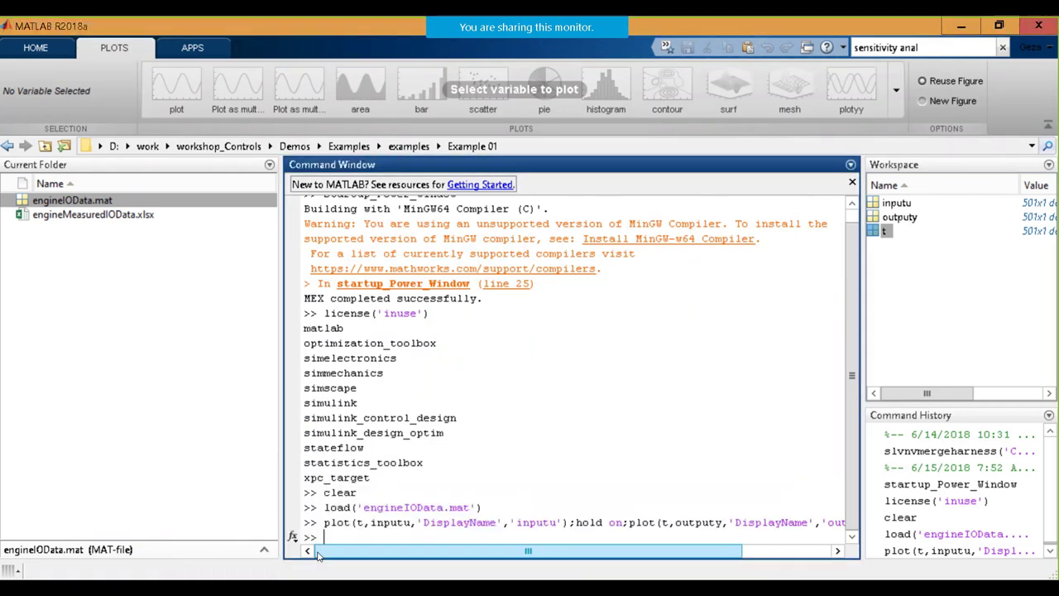
click(192, 48)
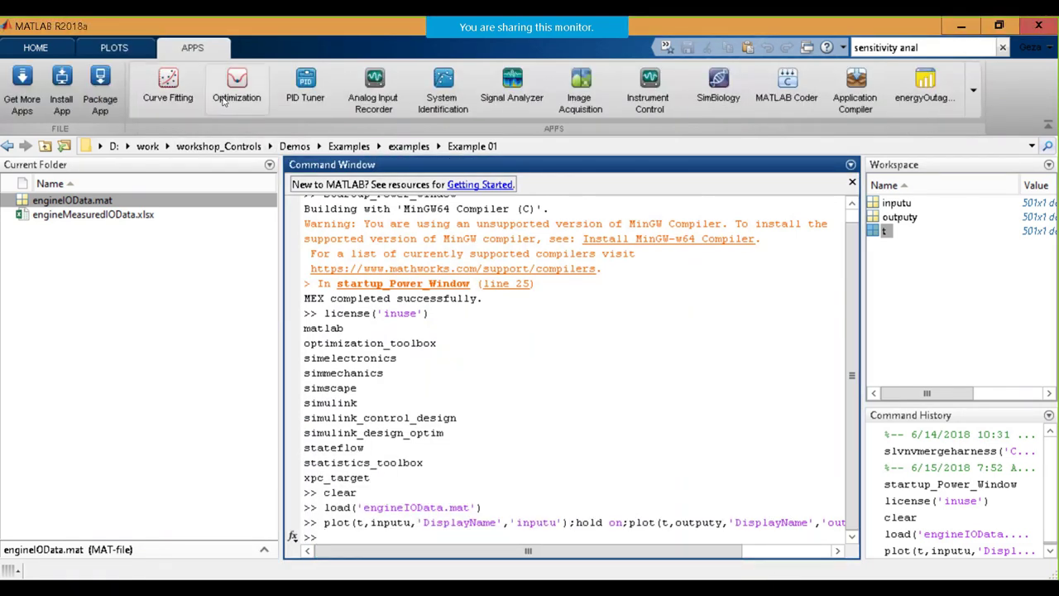
Launch PID Tuner and start identifying a new plant from imported step response data
click(306, 82)
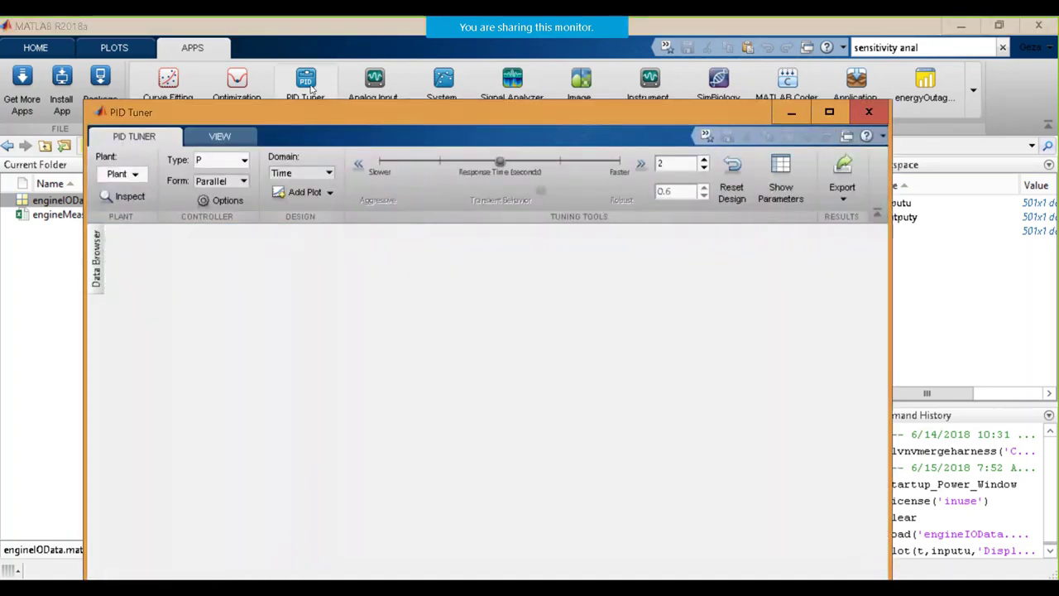
click(829, 112)
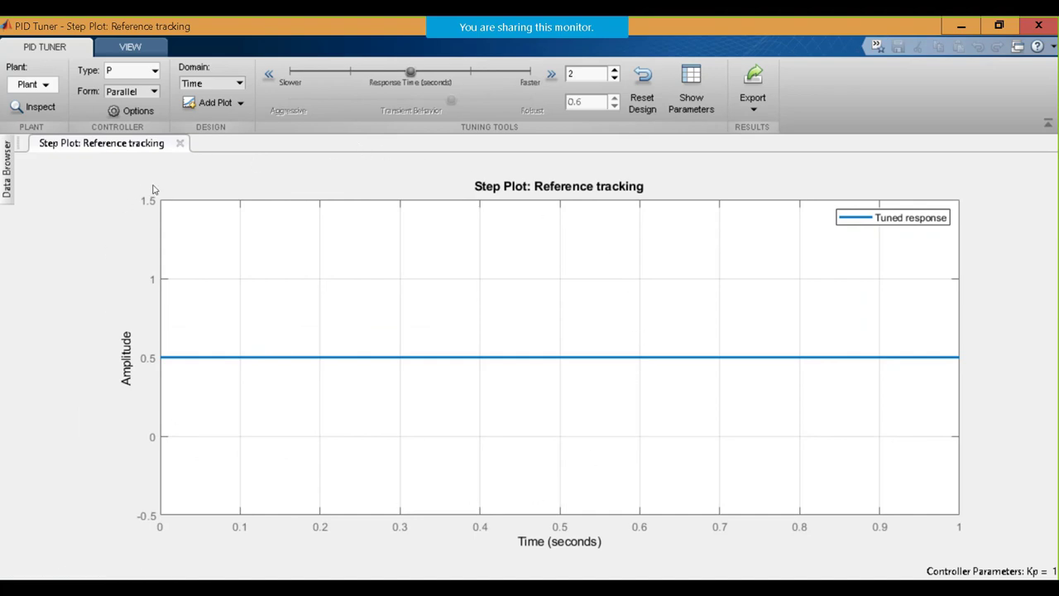
click(49, 85)
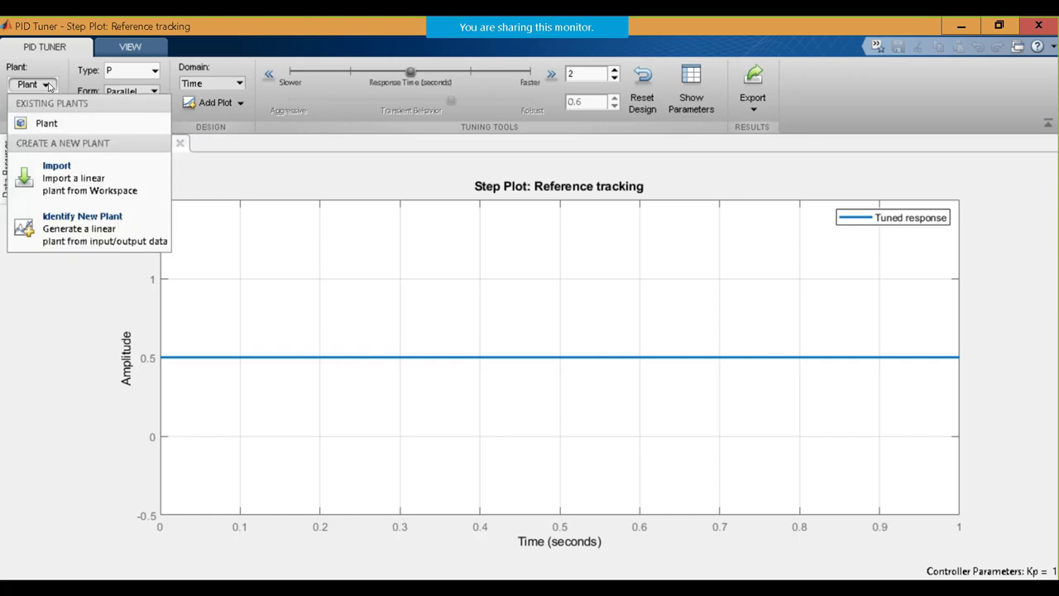
click(82, 236)
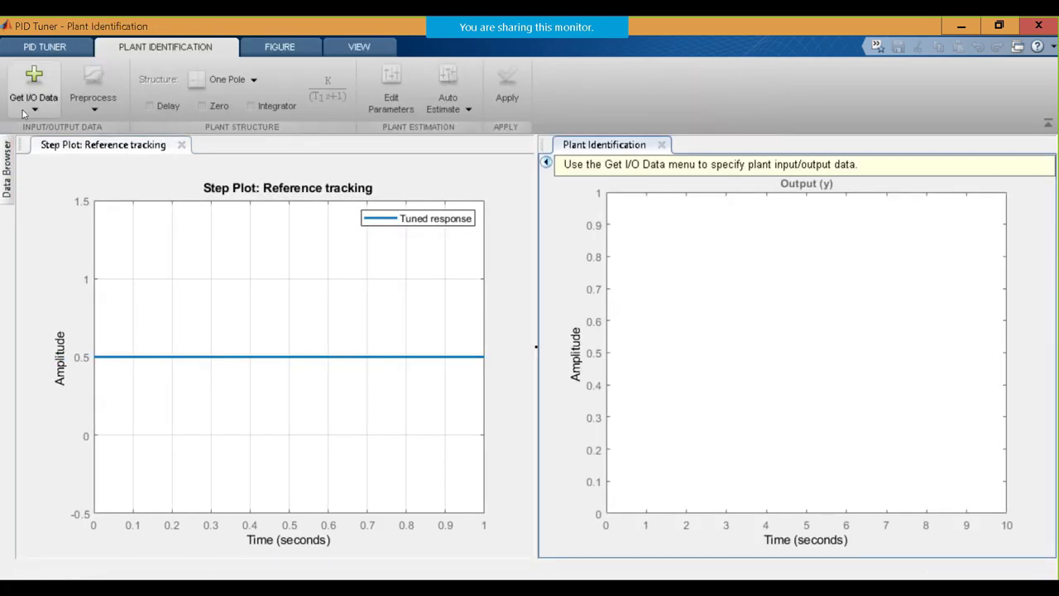
click(29, 109)
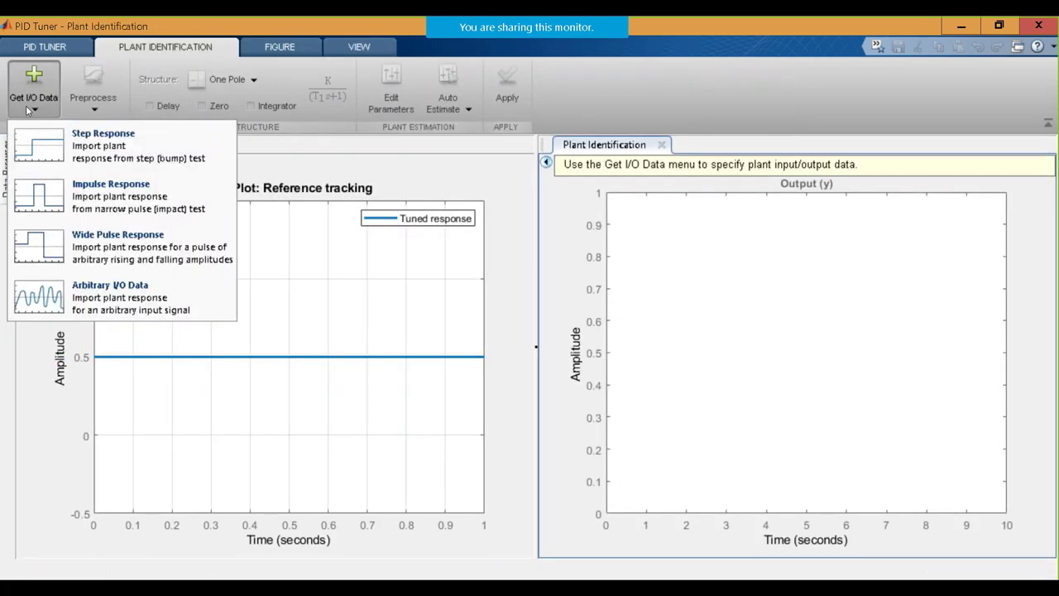
click(103, 144)
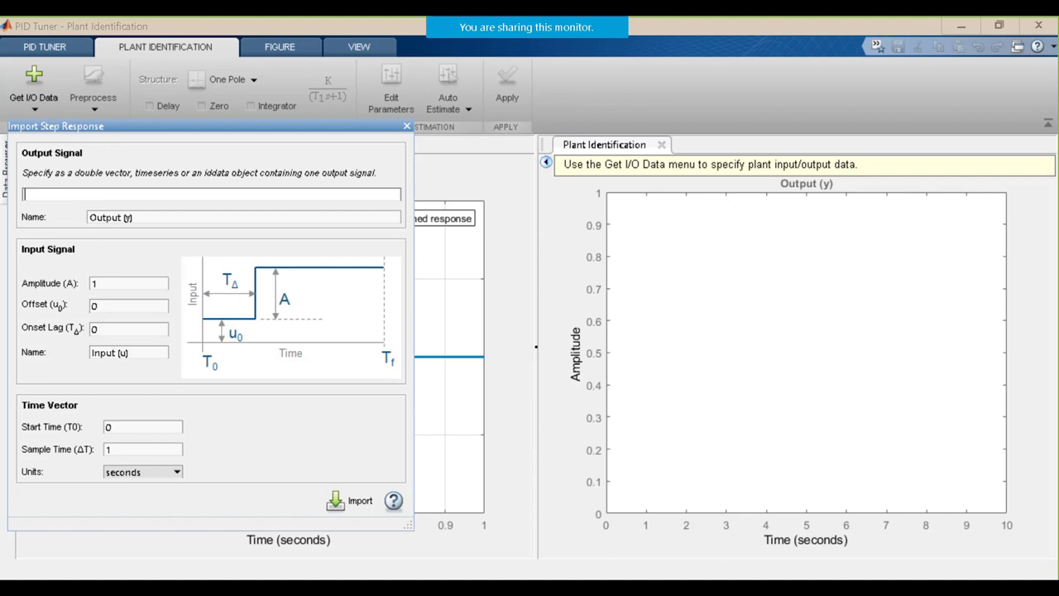
Import the outputy variable as the output signal with a 0.1 s sample time
key(alt+Tab)
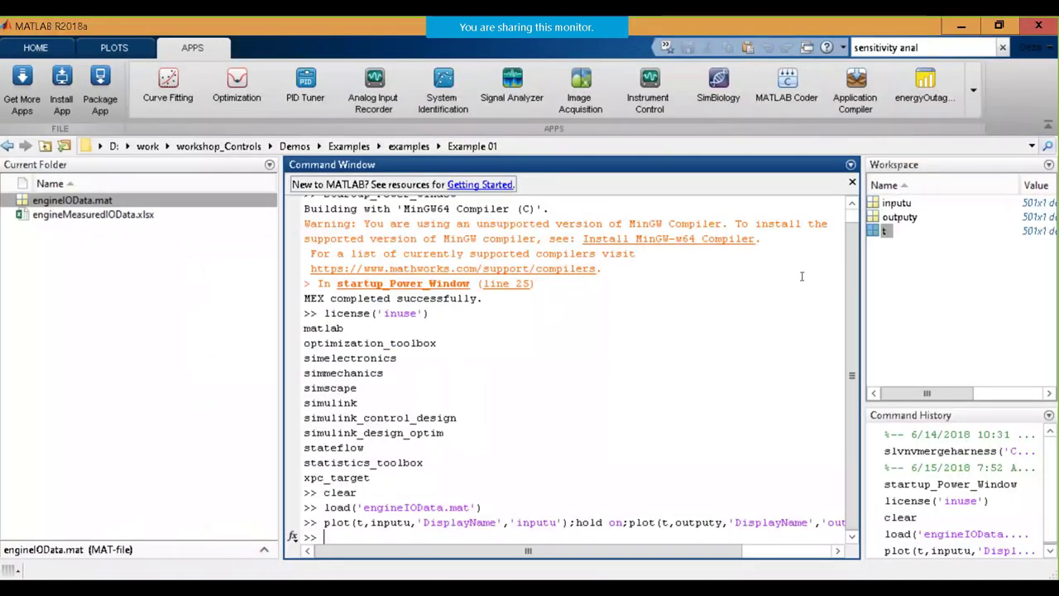
click(911, 217)
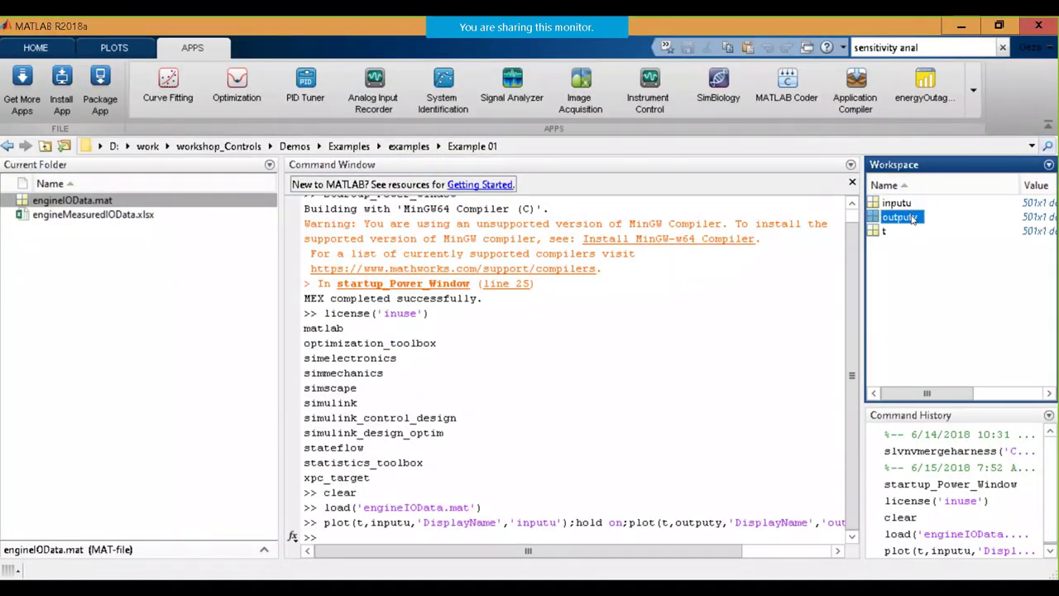
click(913, 217)
key(ctrl+c)
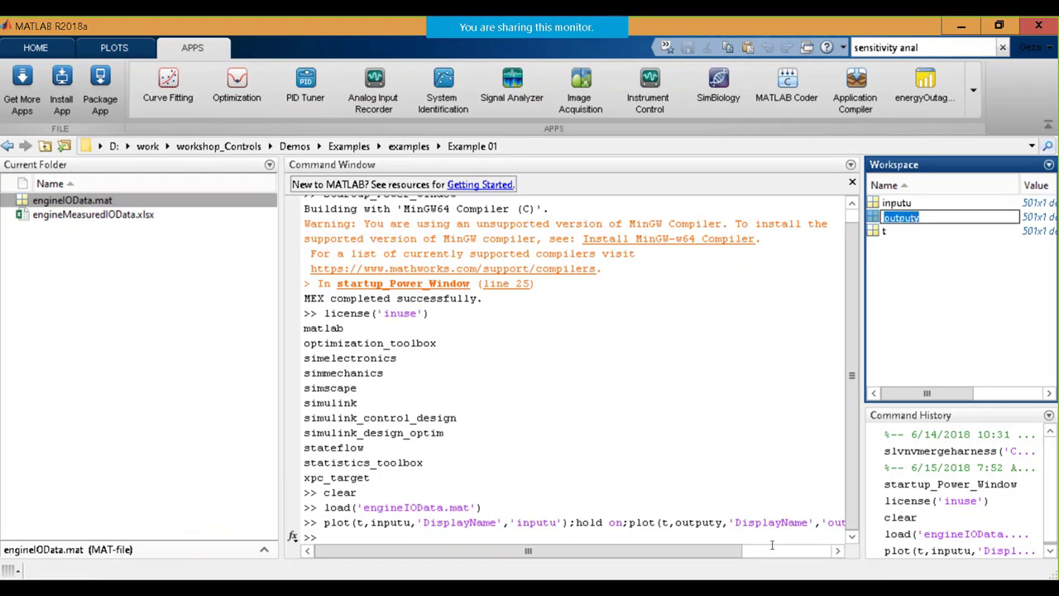
click(492, 580)
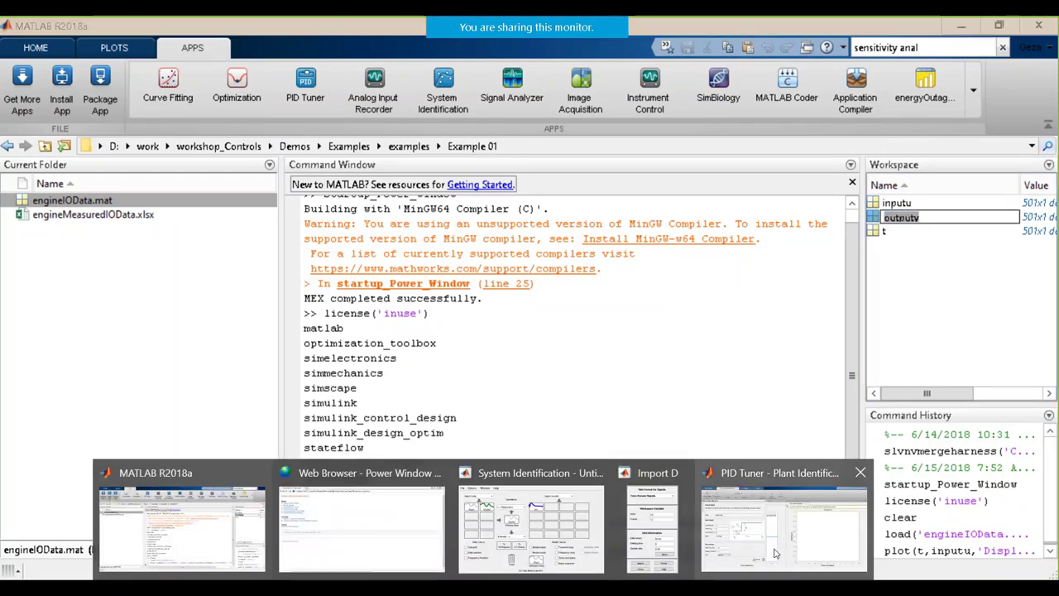
click(763, 546)
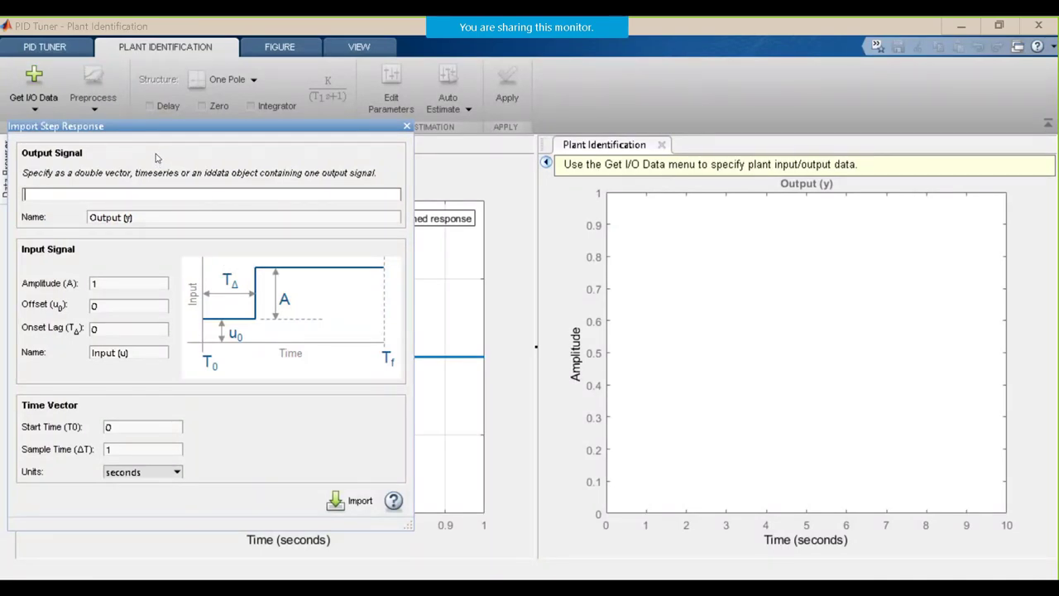
key(ctrl+v)
double_click(129, 449)
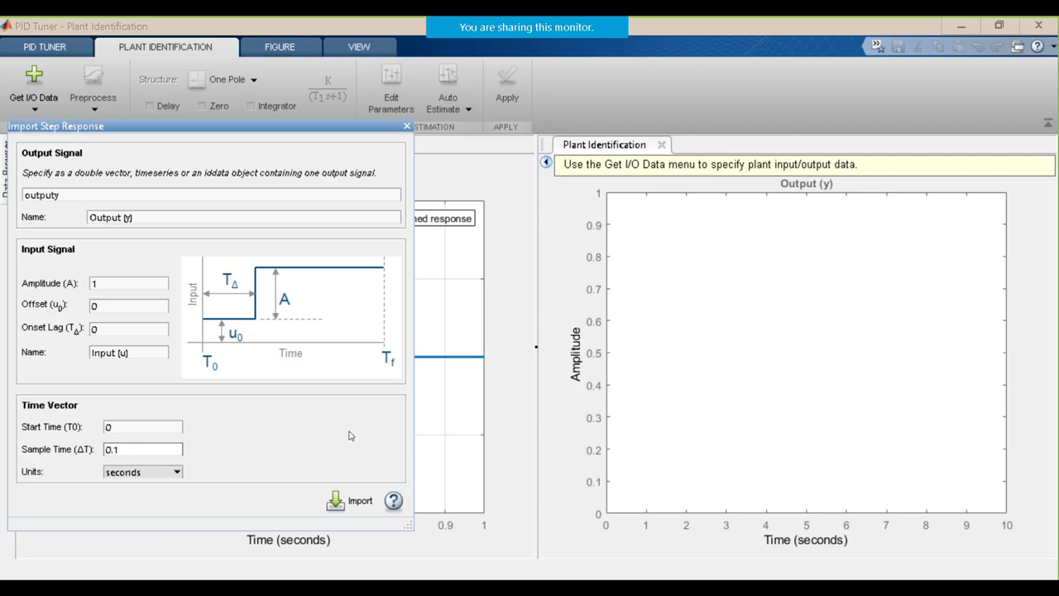
click(354, 504)
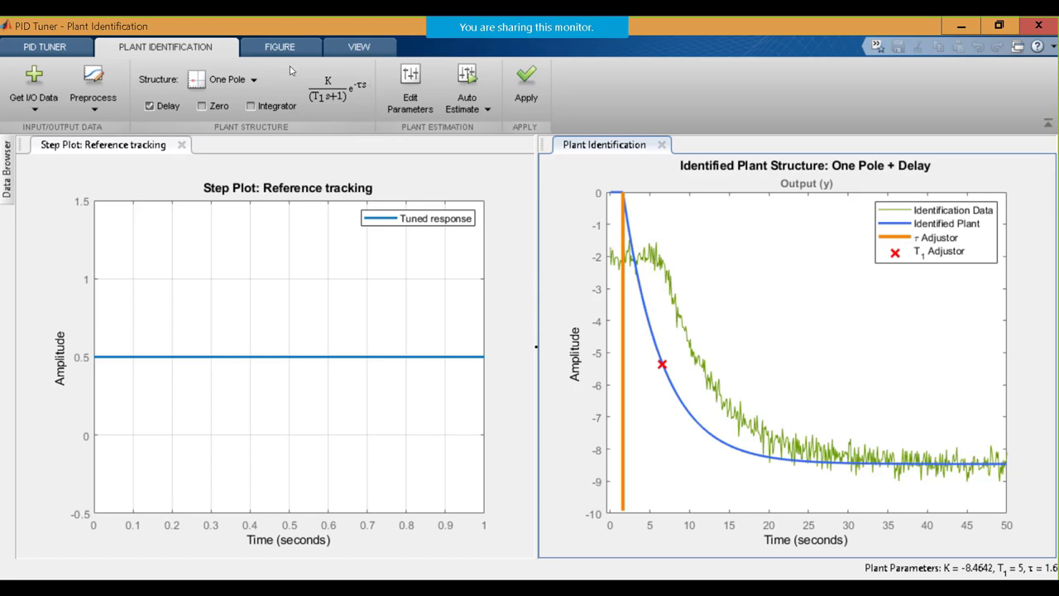
Open the Preprocess dropdown on the Plant Identification tab
click(98, 110)
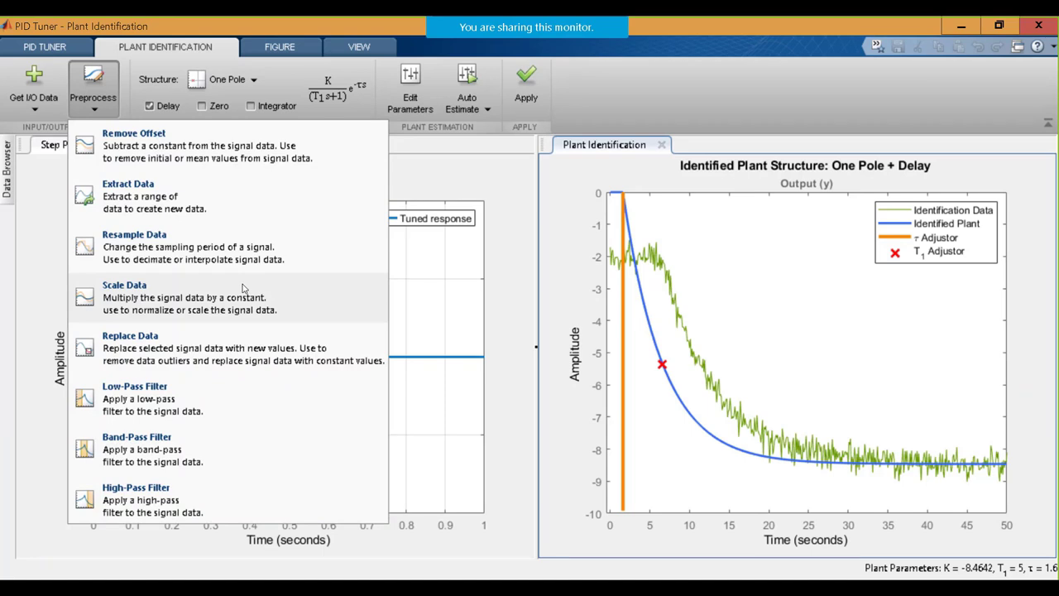
Apply Remove Offset using the signal initial value, then close the Remove Offset tab
click(183, 152)
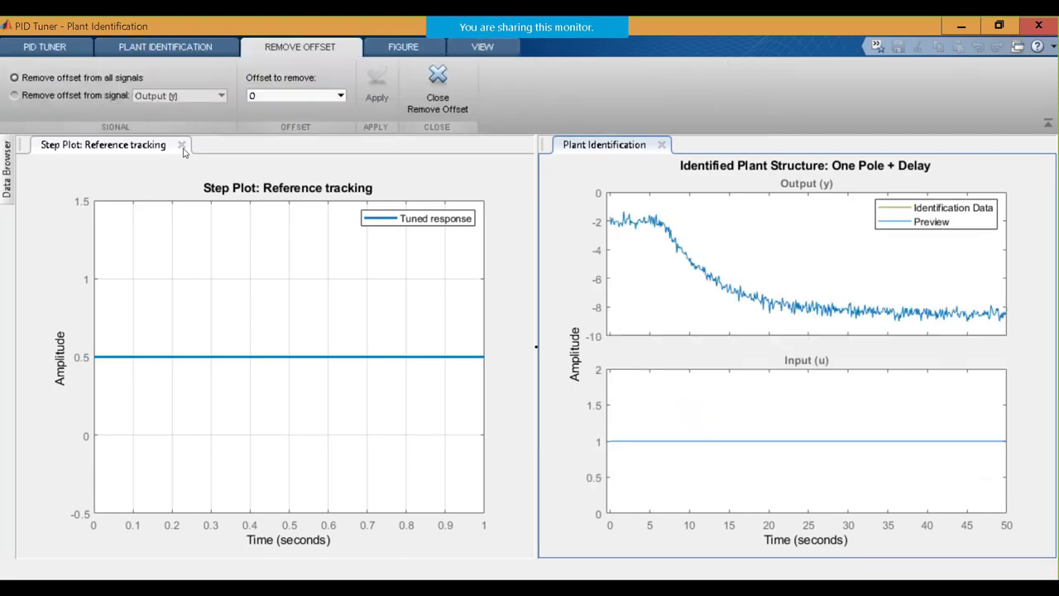
click(342, 97)
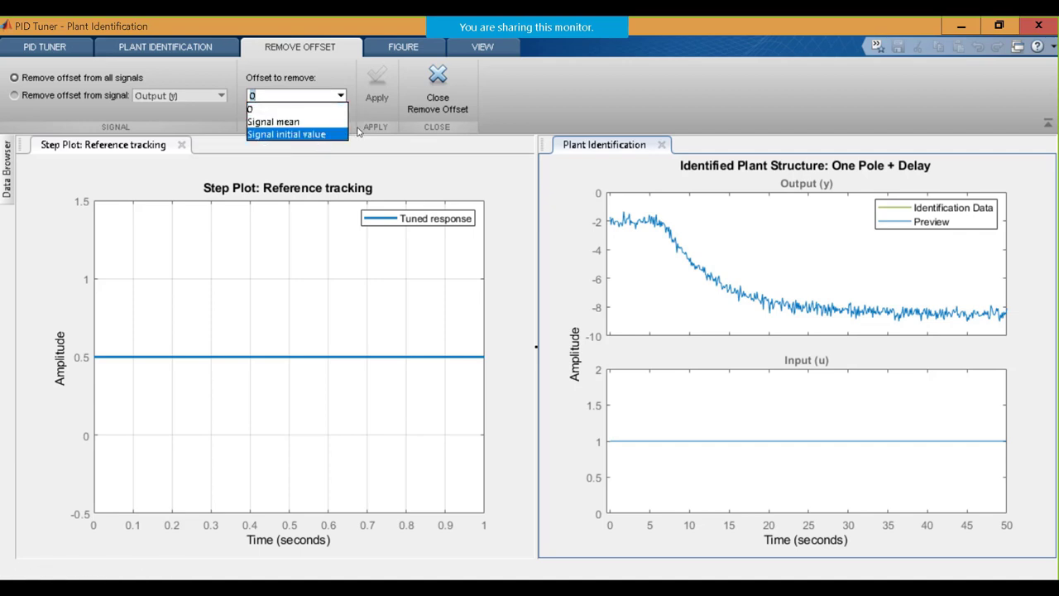
click(296, 134)
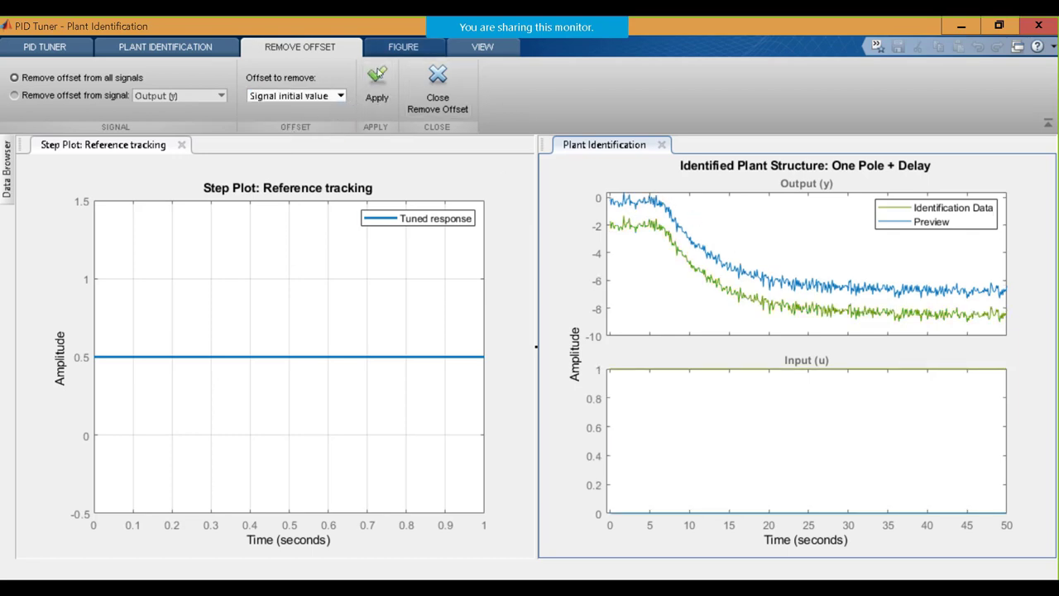
click(388, 88)
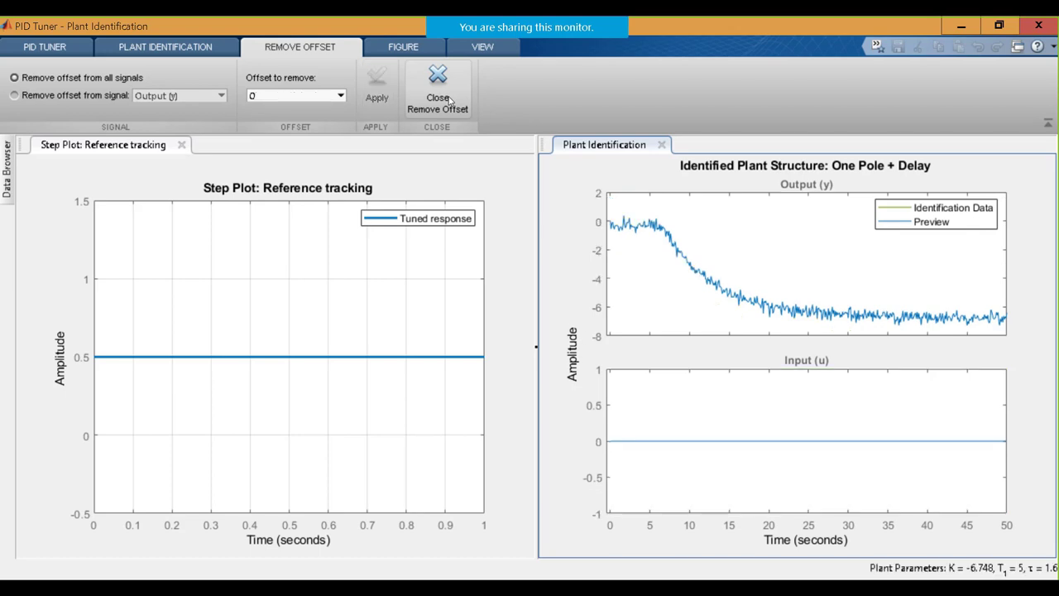
click(201, 55)
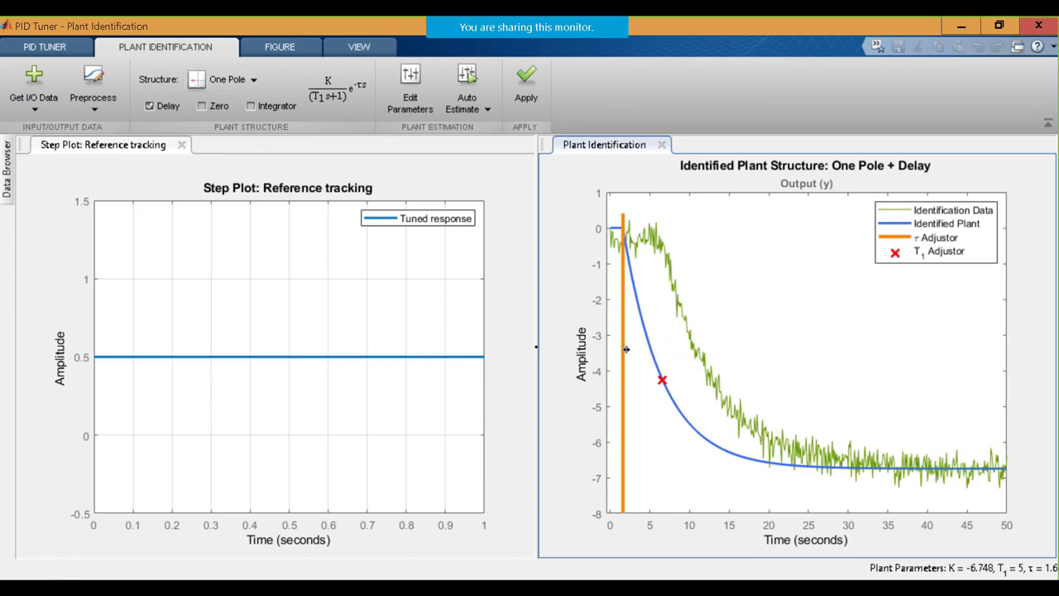
Drag the delay and time constant toward the data, then auto-estimate to K = -6.7482, T1 = 6.6304, τ = 6.3383 (89.44% fit)
drag(627, 350, 668, 360)
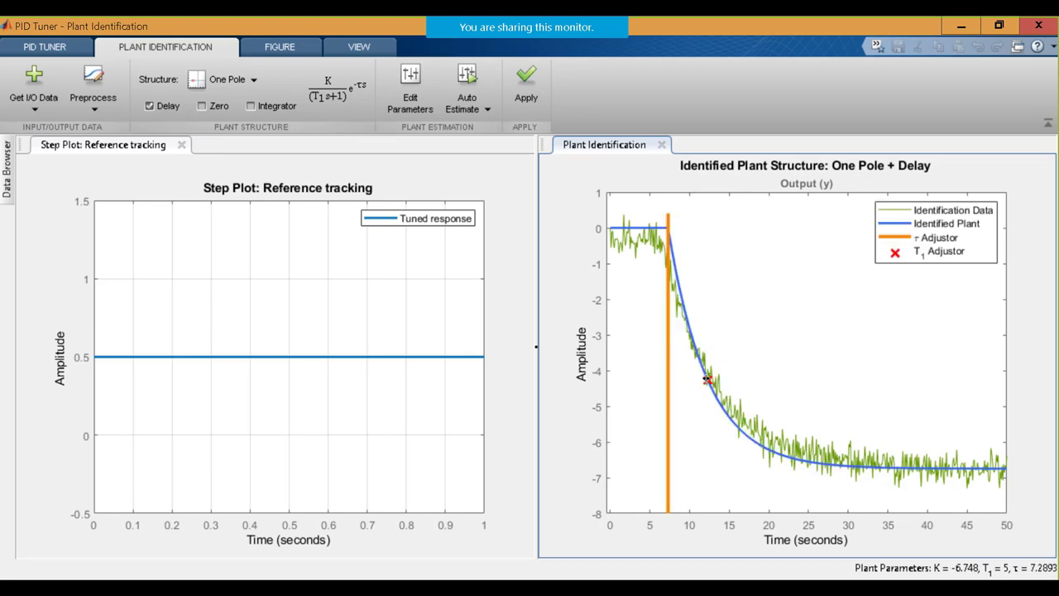
drag(708, 380, 653, 377)
click(466, 75)
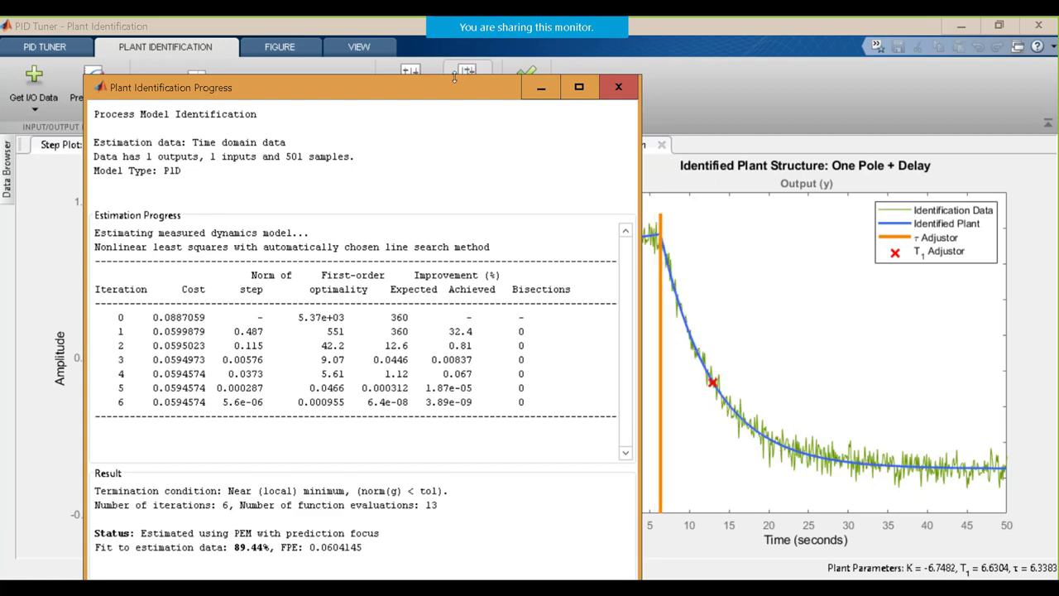
Close the estimation progress report and go up from examples into the Demo 03 folder
click(618, 88)
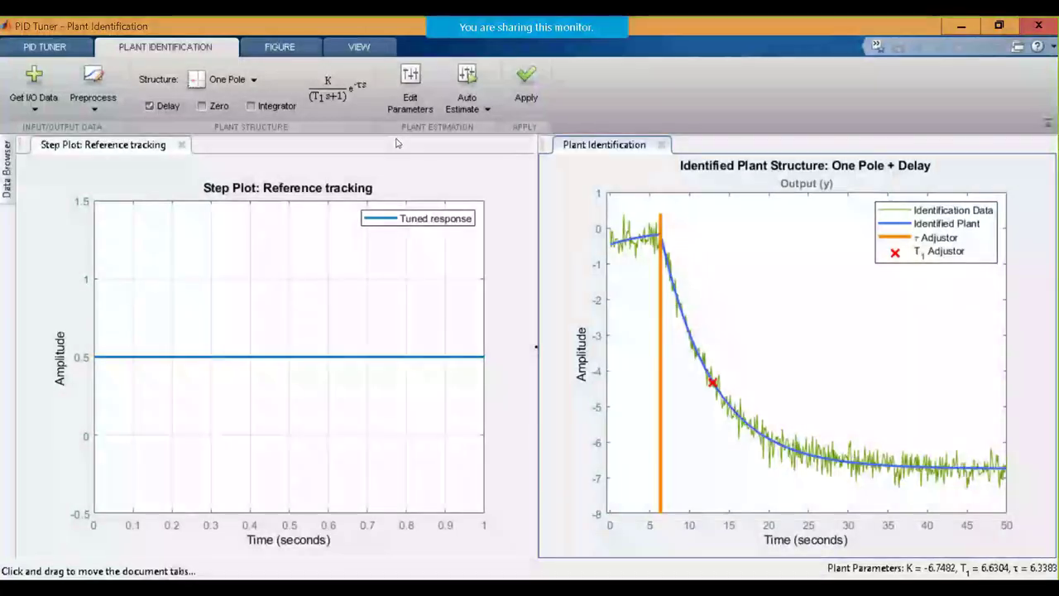
mouse_move(496, 531)
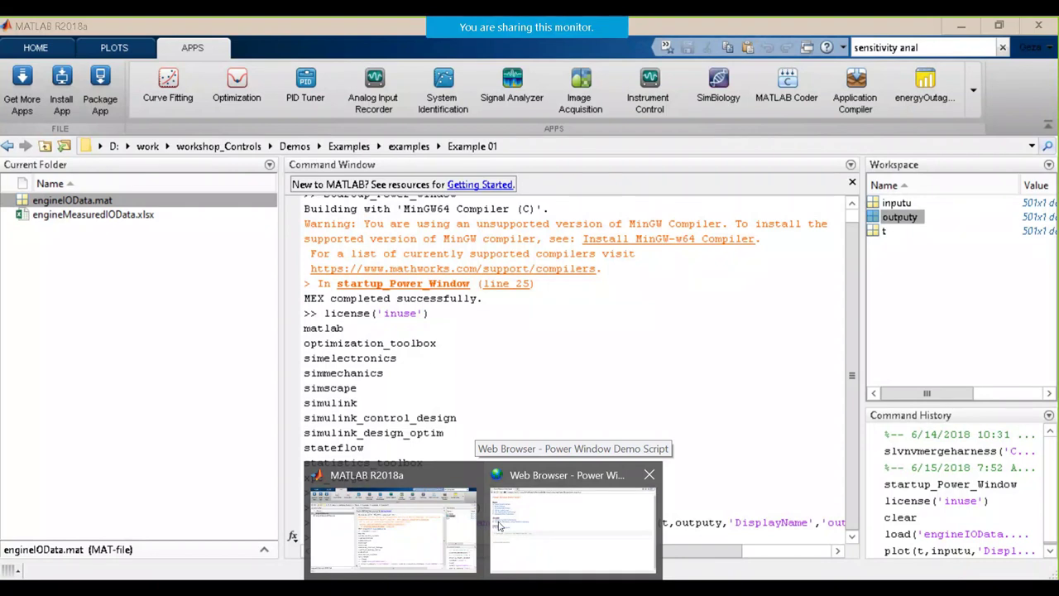
click(408, 146)
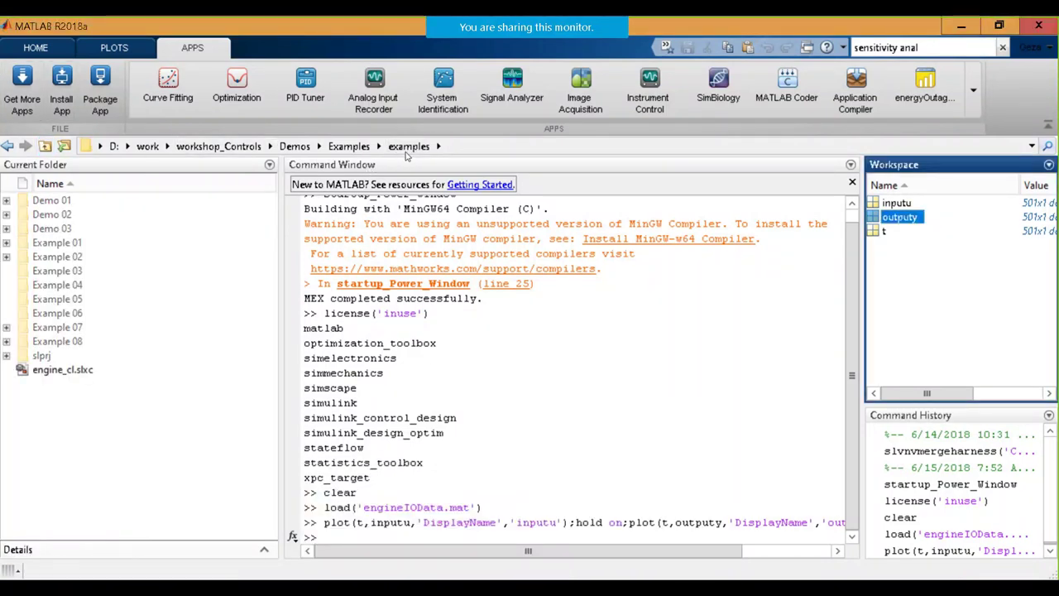
double_click(51, 229)
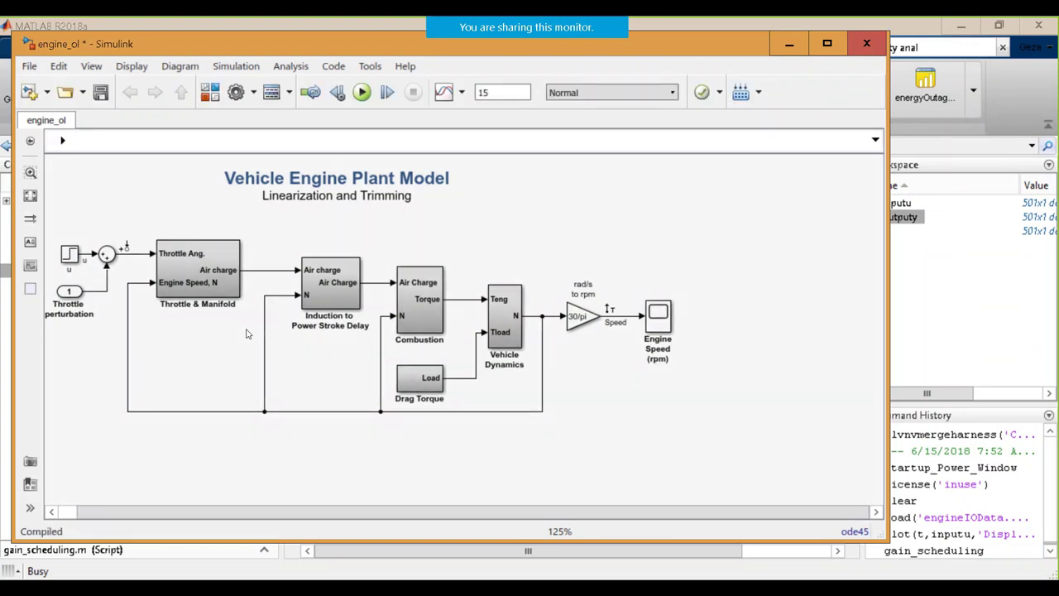
Maximize the engine_ol model window while the step responses are plotted
click(828, 42)
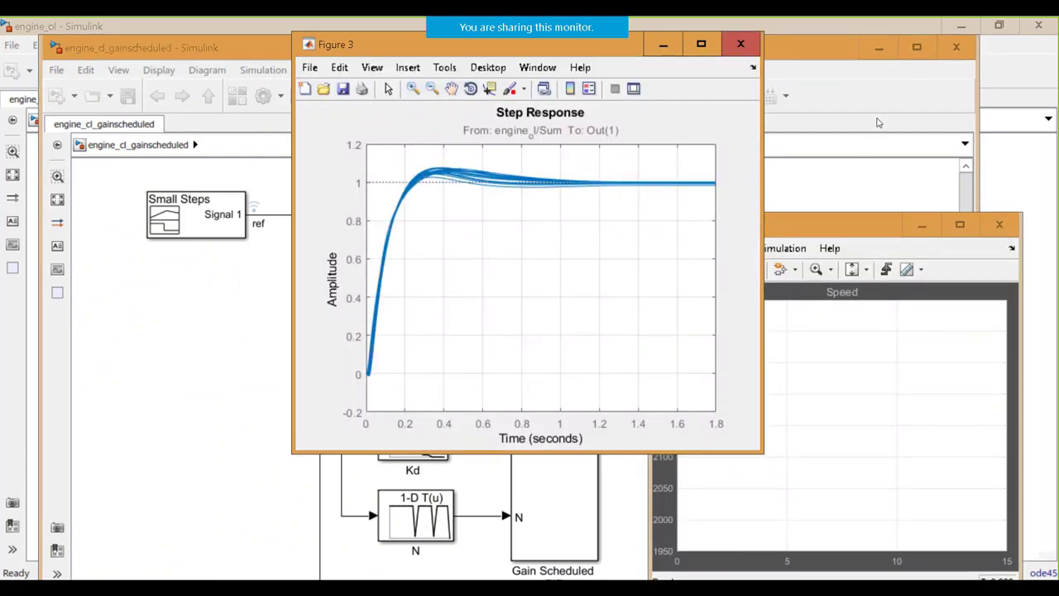
Maximize and fit engine_cl_gainscheduled, confirming Kp's table uses pidsys.Kp over RPMlimit breakpoints, unchanged
click(861, 173)
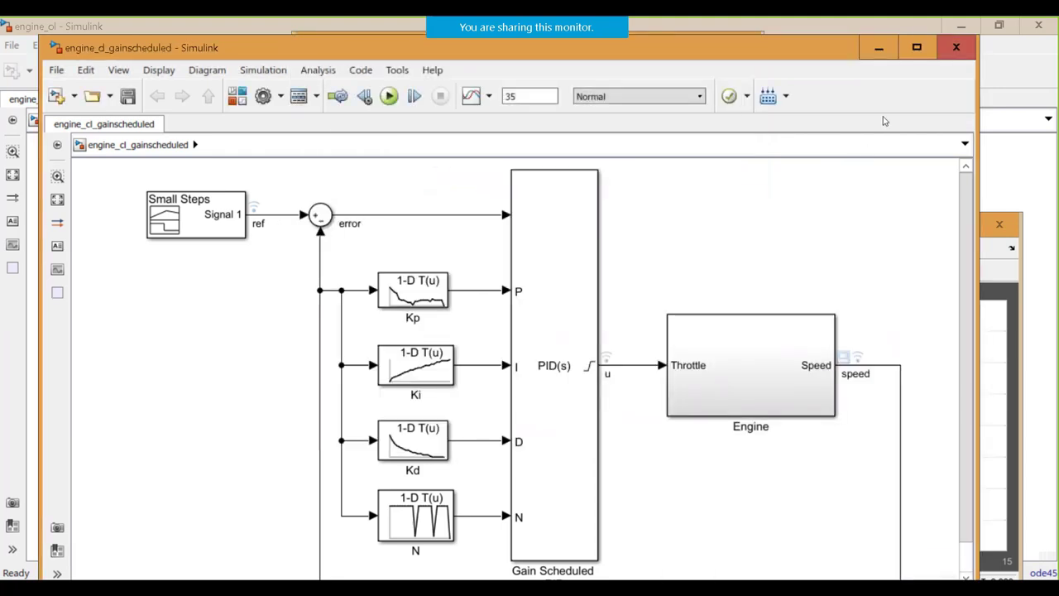
click(917, 47)
key(space)
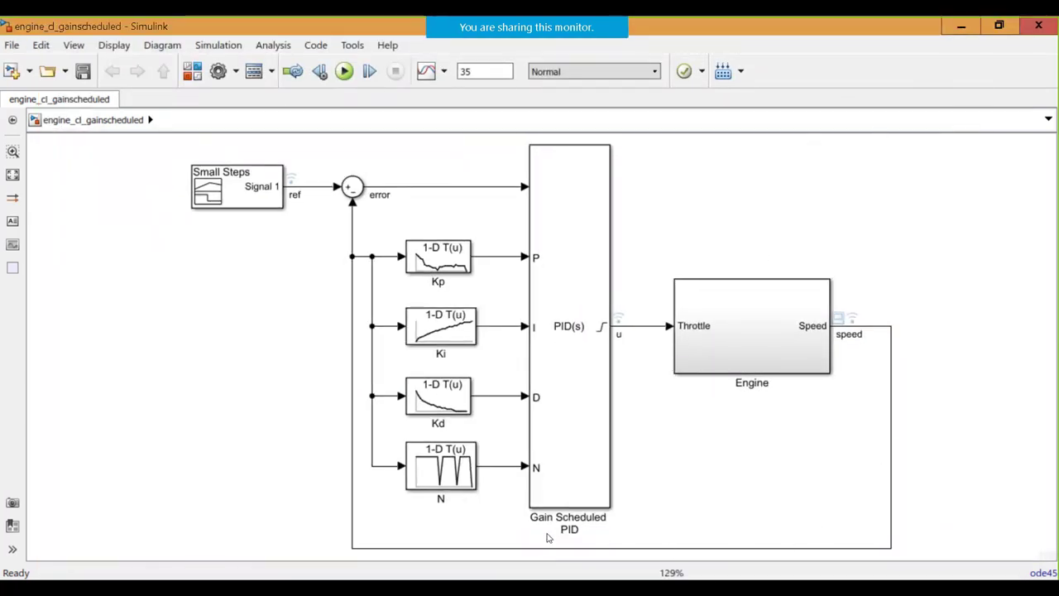
click(461, 269)
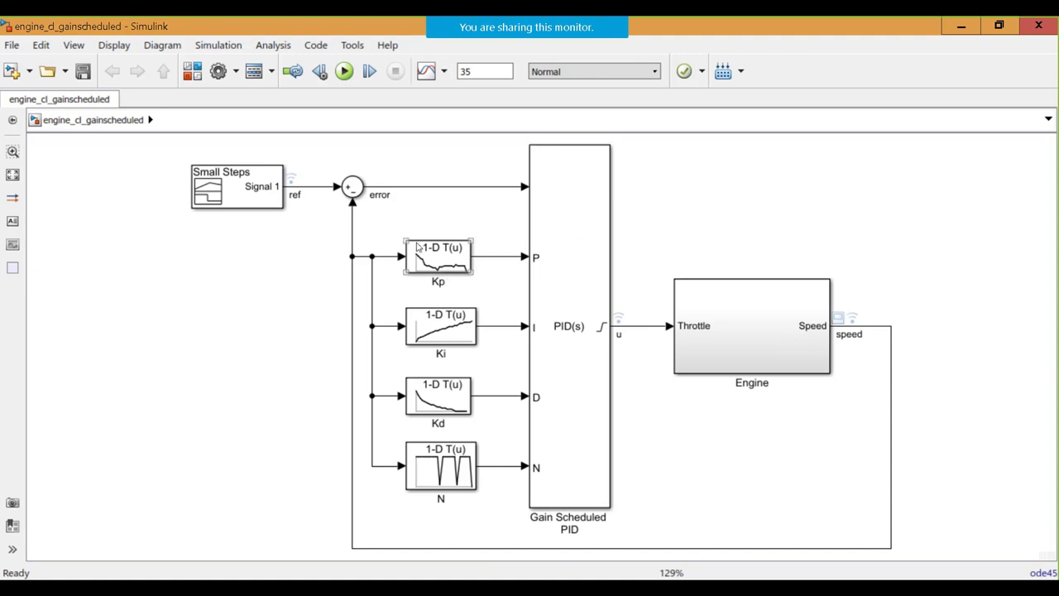
click(461, 267)
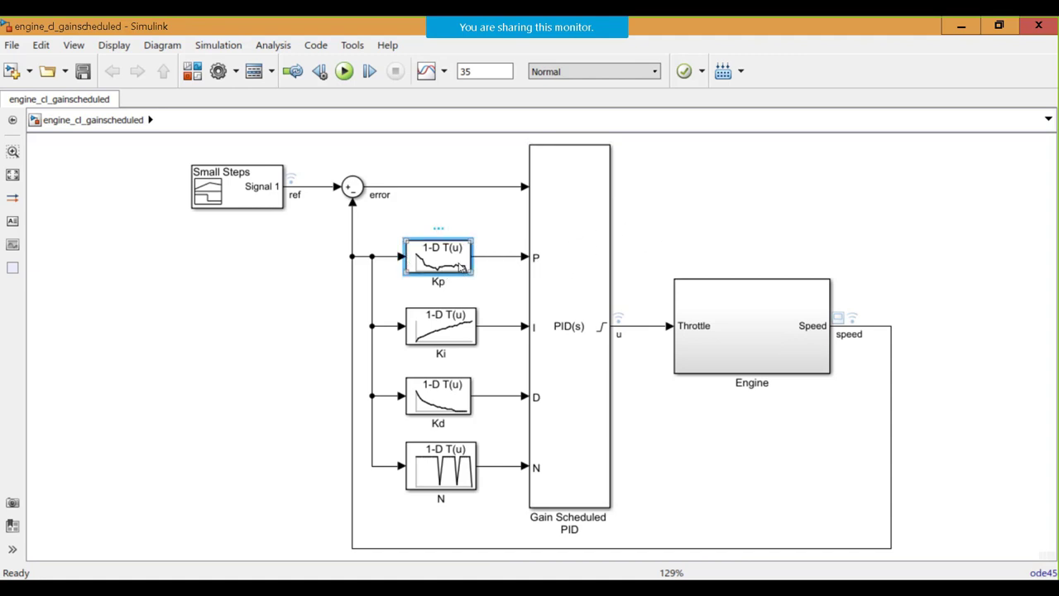
double_click(461, 266)
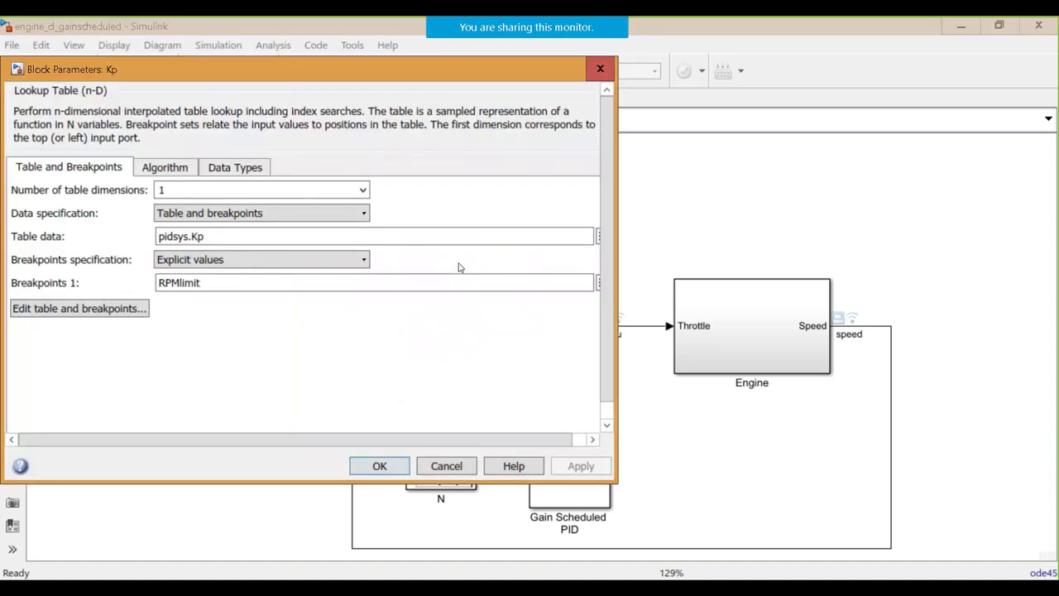
click(438, 468)
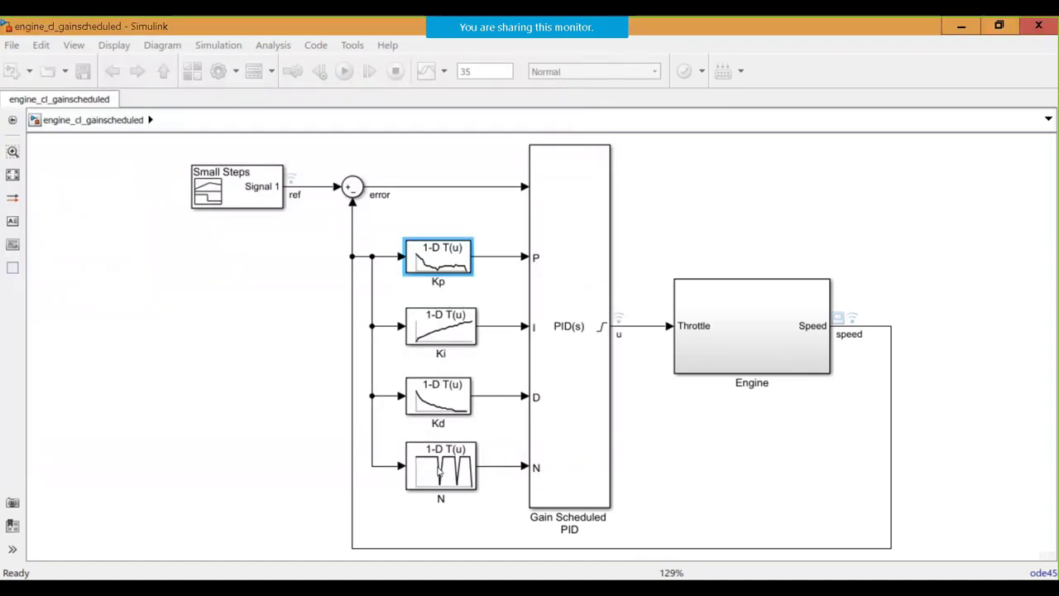
click(256, 335)
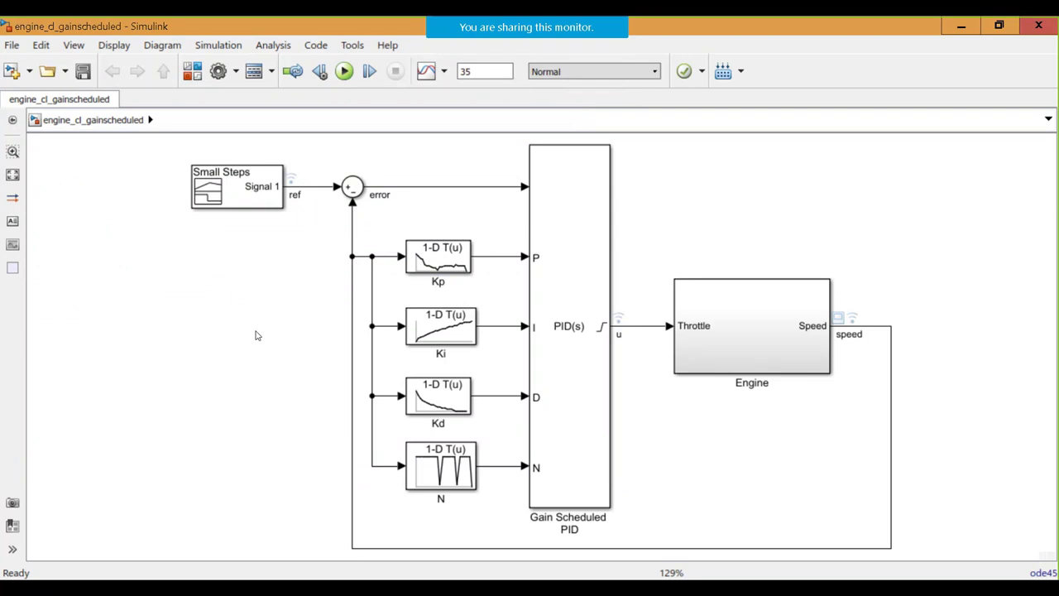
Add a PID Controller with external gain source, stretched tall and aligned with the lookup tables
text(pid)
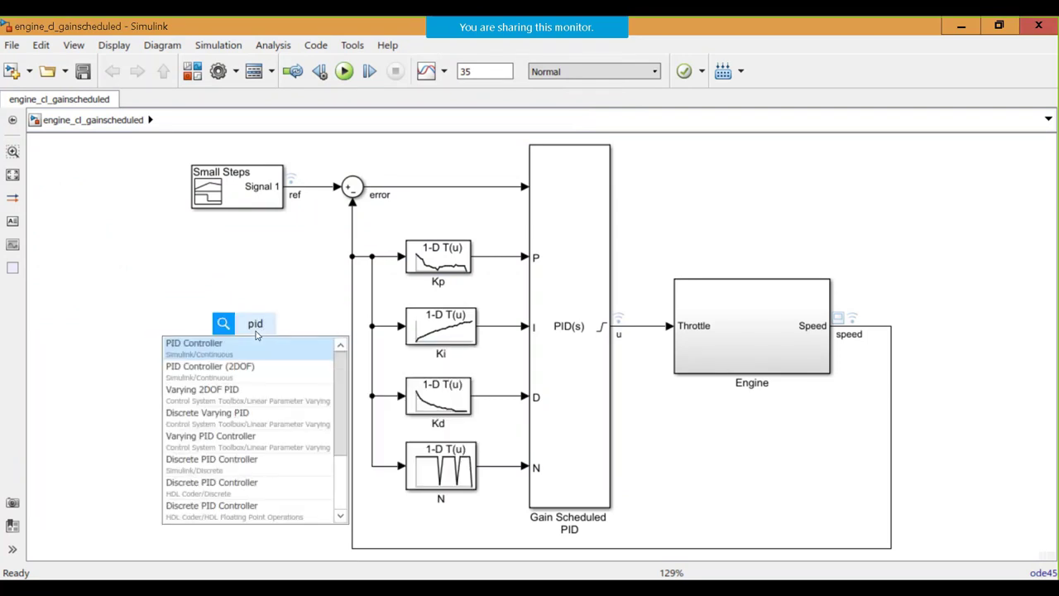
key(Return)
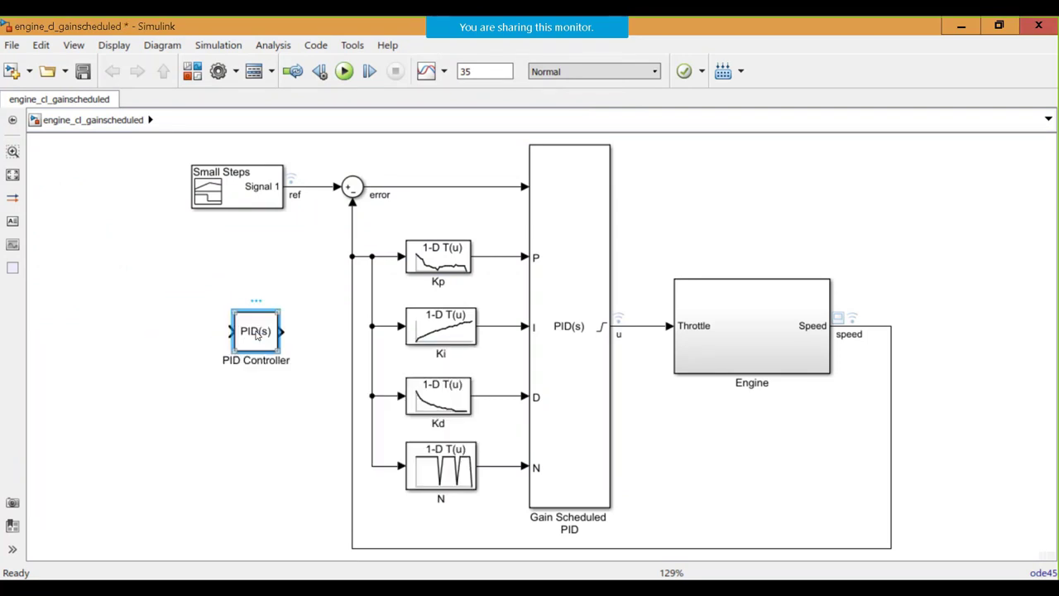
double_click(256, 333)
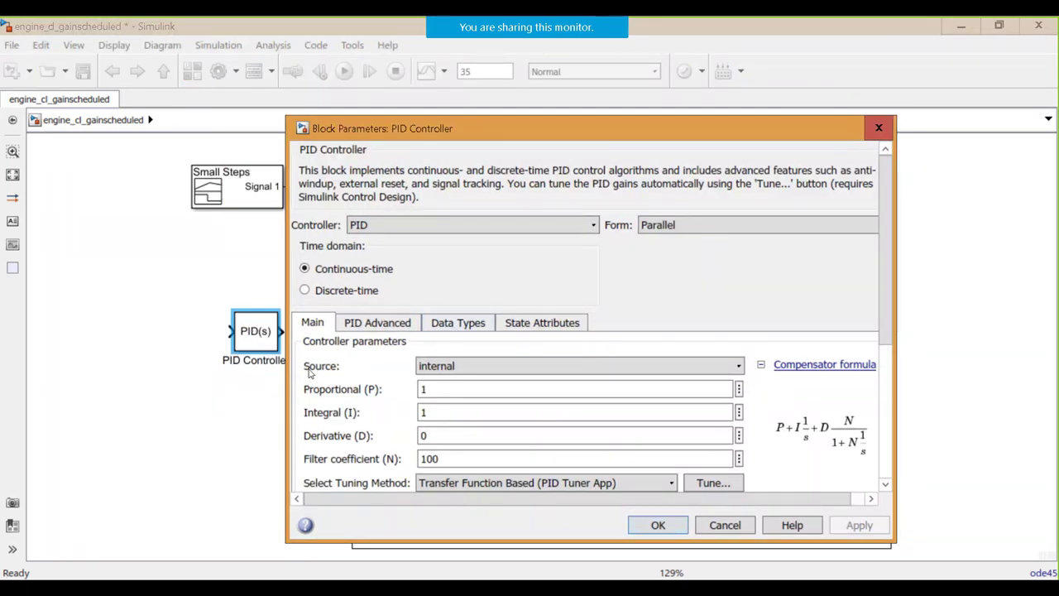
click(446, 366)
click(455, 396)
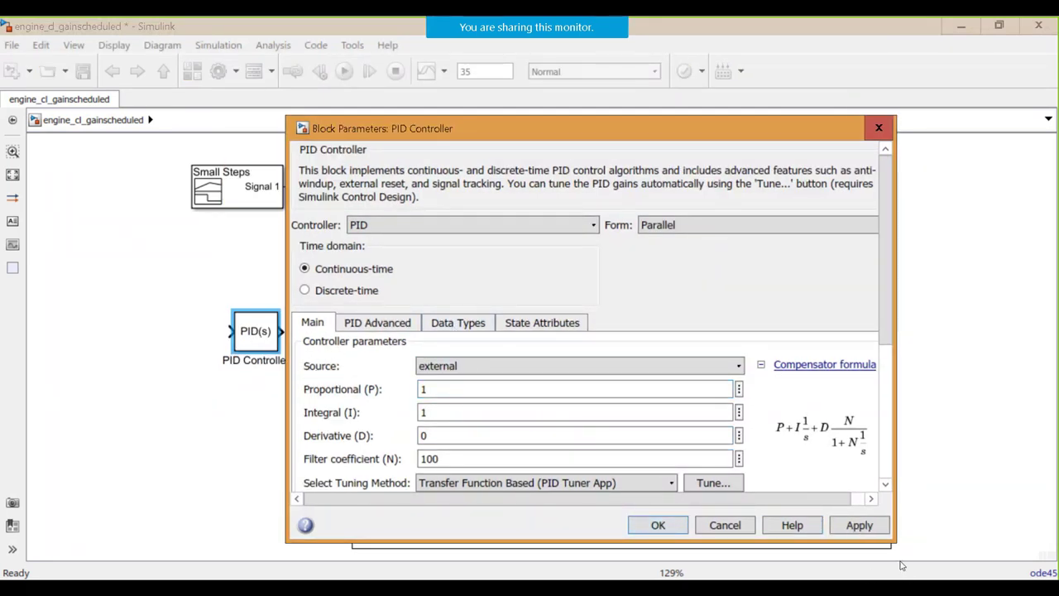
click(683, 529)
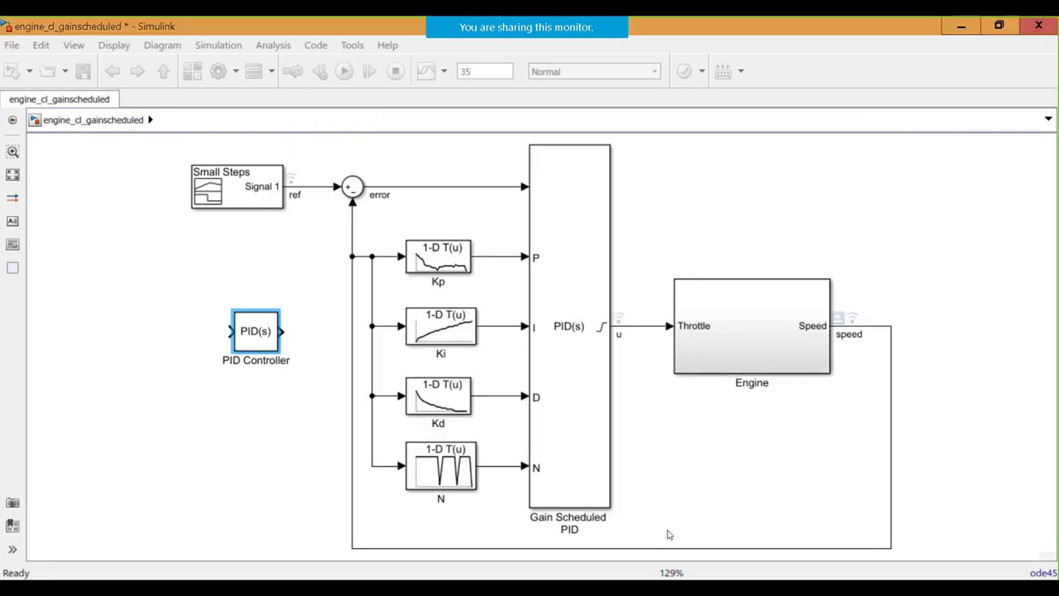
drag(274, 350, 294, 500)
drag(268, 431, 246, 374)
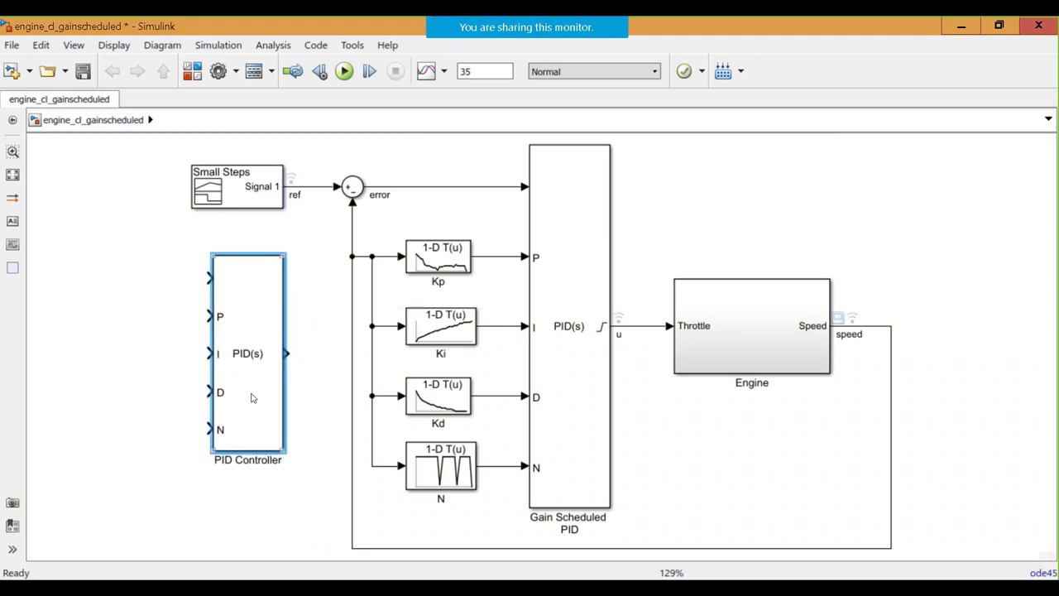
Delete the spare PID Controller, run the 35 s simulation, and maximize the speed scope
click(439, 292)
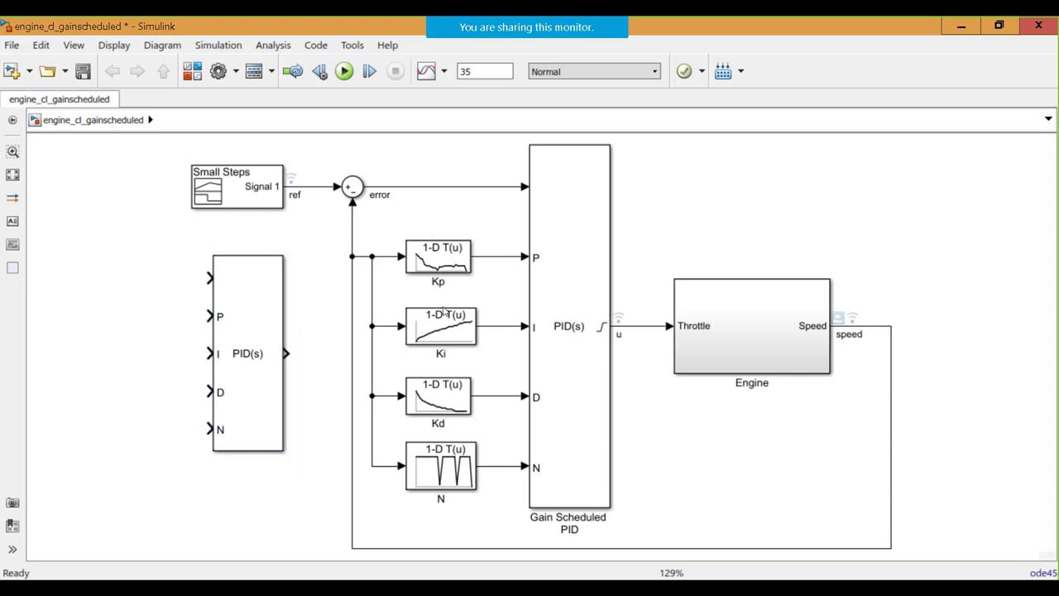
click(444, 343)
click(440, 410)
click(438, 478)
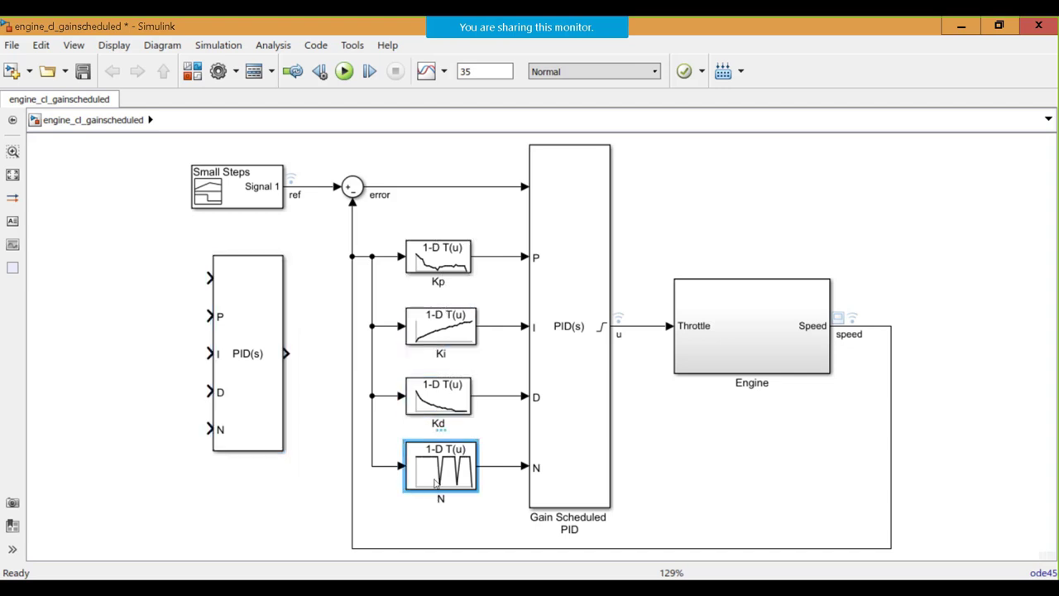
click(223, 324)
key(Delete)
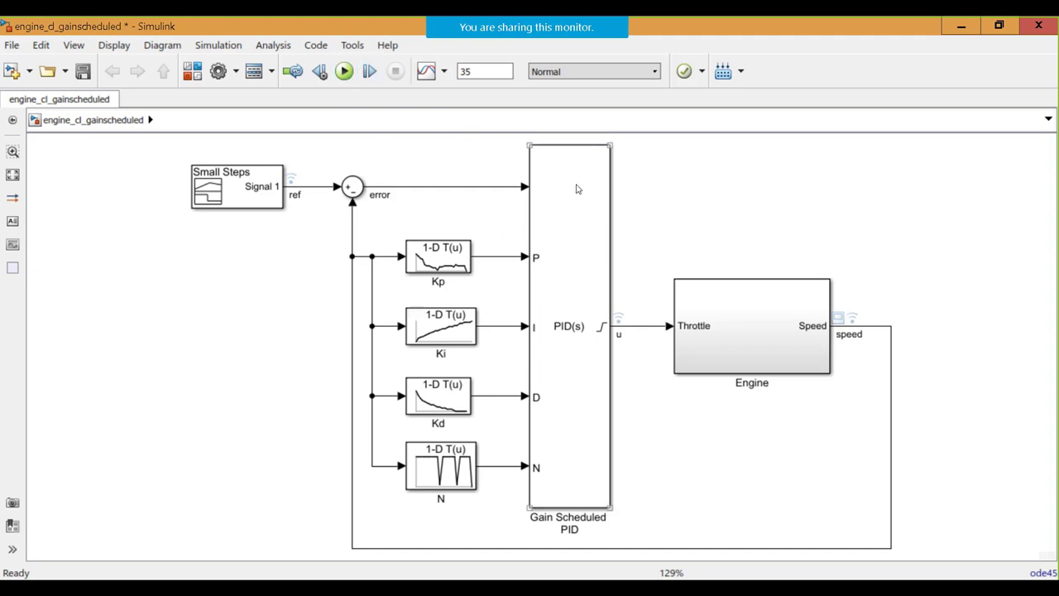
click(345, 72)
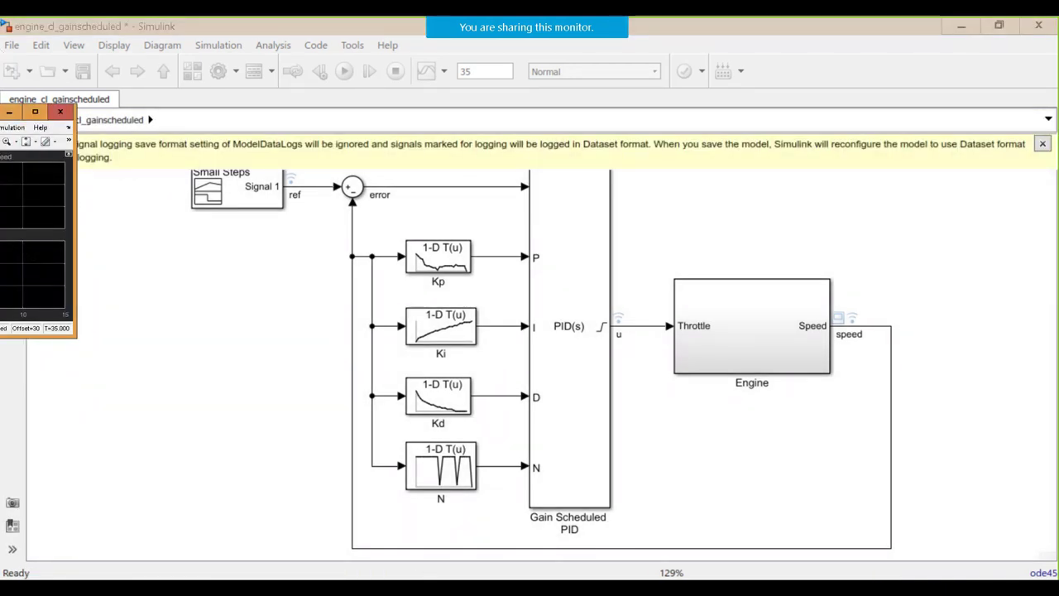
drag(21, 110, 256, 4)
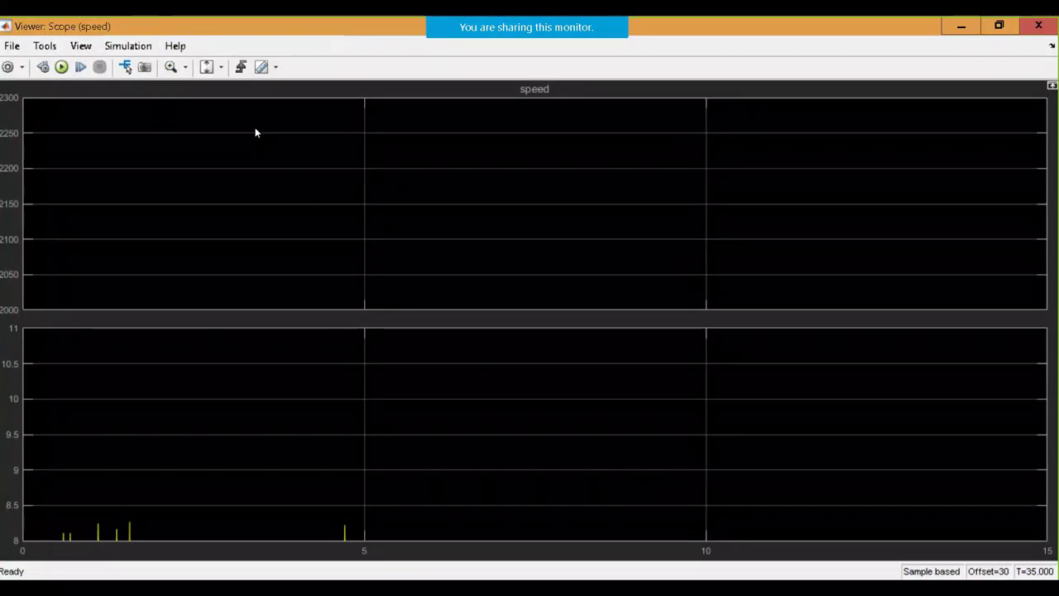
Scale the scope's X and Y axes to the full 35-second speed traces, then close the scope
click(220, 68)
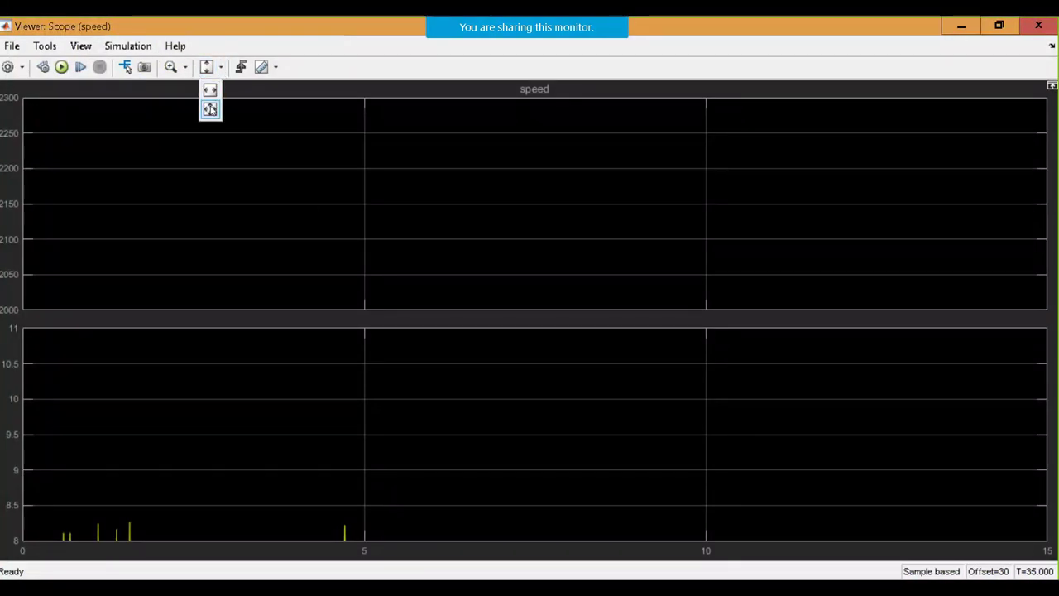
click(210, 109)
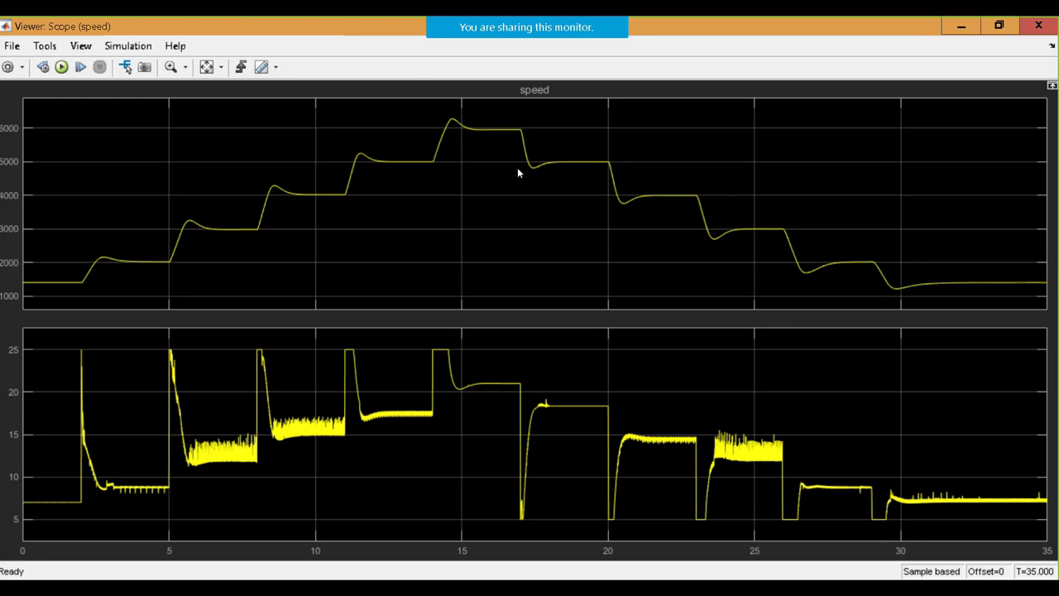
click(1039, 26)
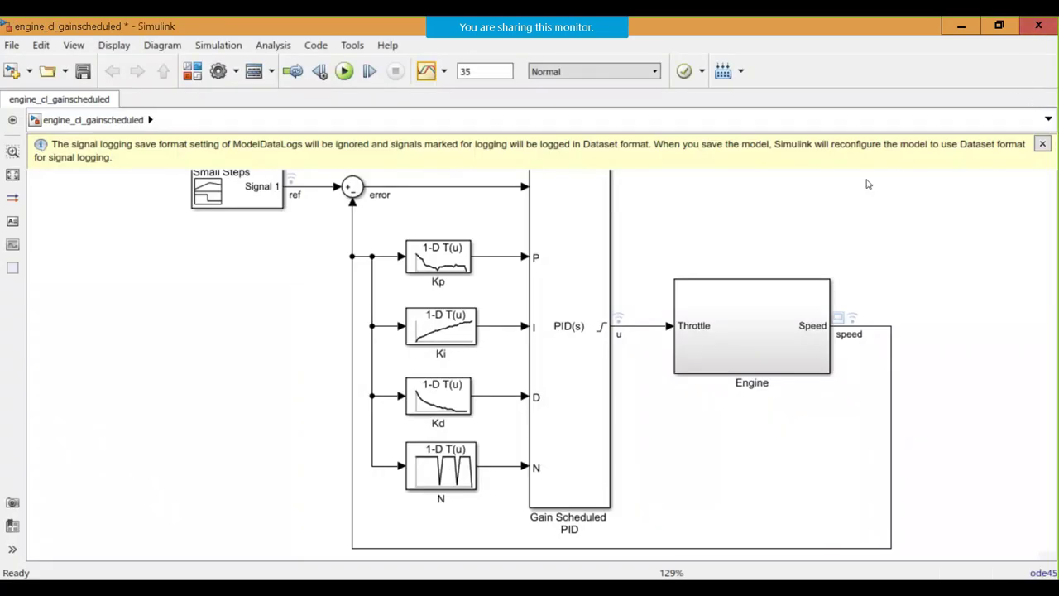
Close engine_cl_gainscheduled without saving and close the Figure 3 step-response plot
click(1041, 26)
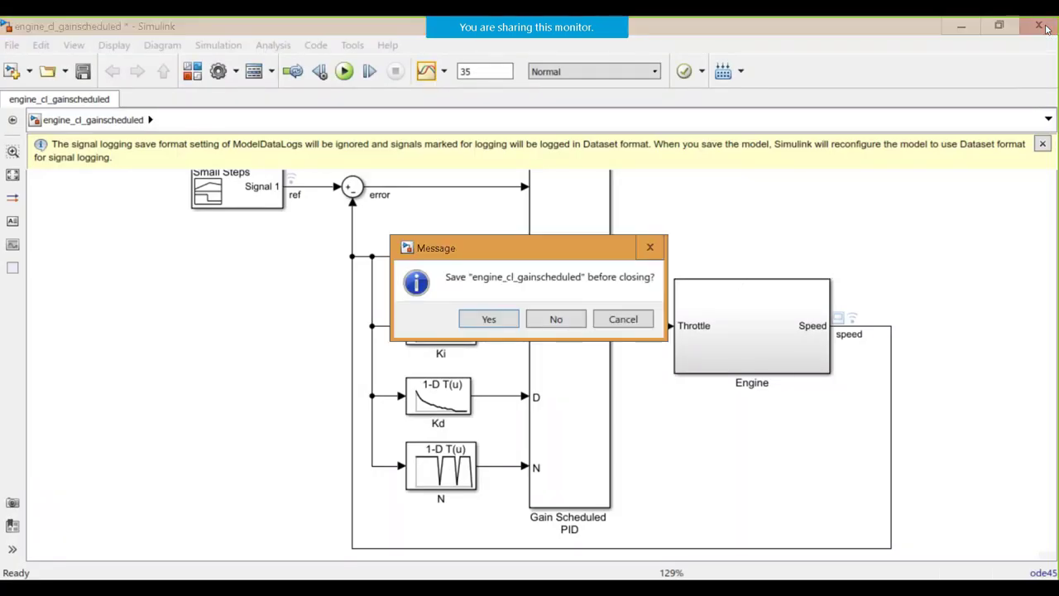
click(557, 321)
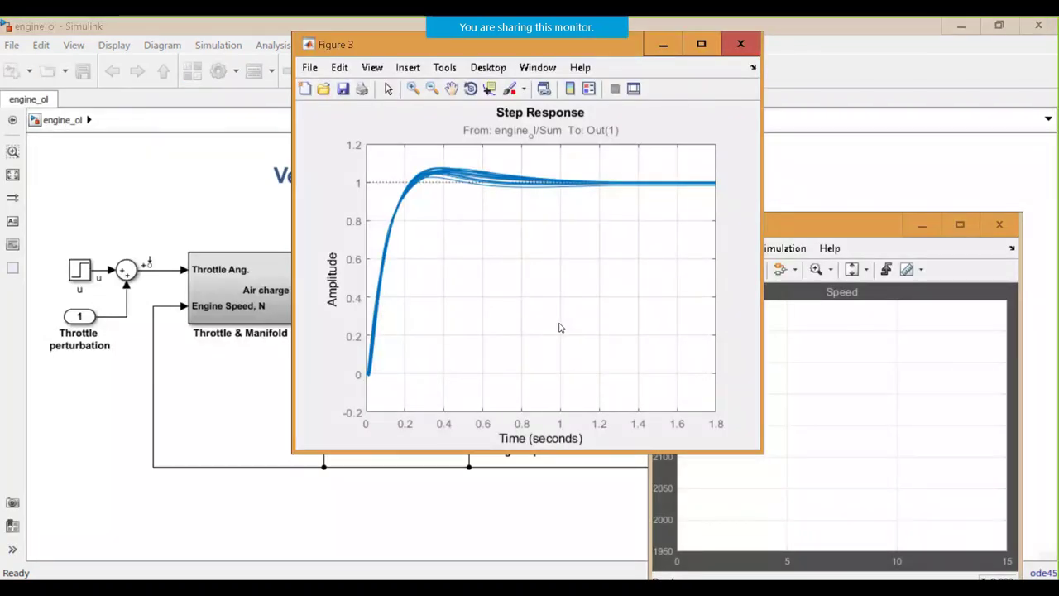
drag(333, 53, 490, 114)
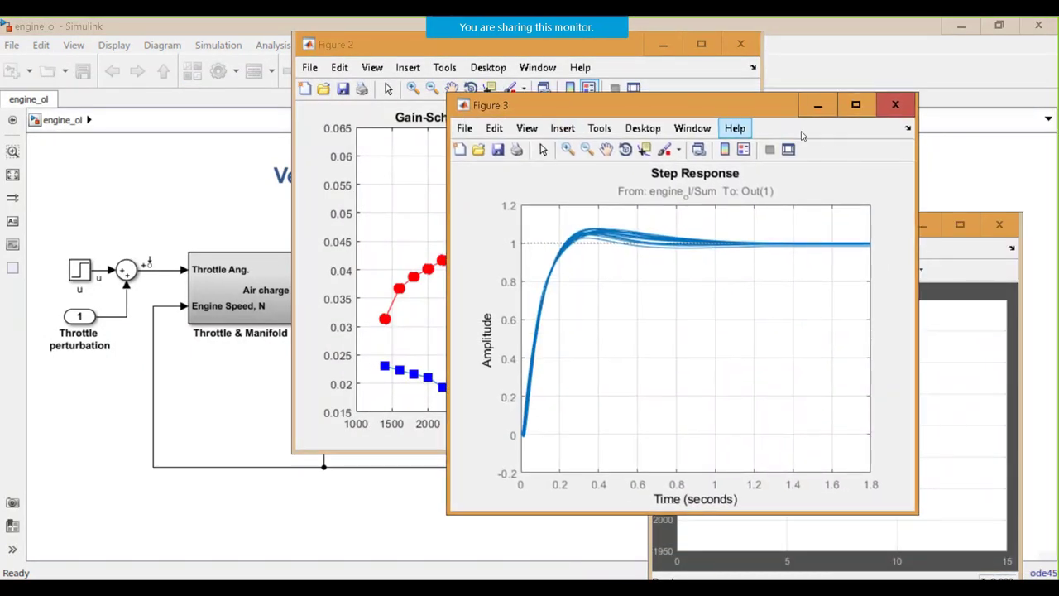
click(900, 106)
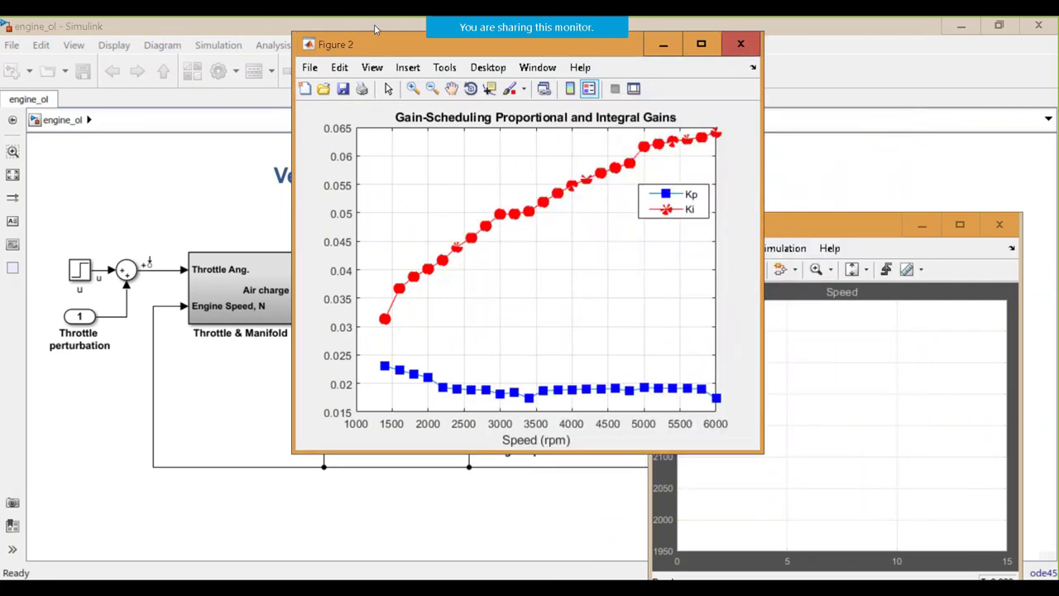
Move Figure 2 aside, close the Bode diagram, and center the gain-scheduling plot
drag(383, 45, 714, 93)
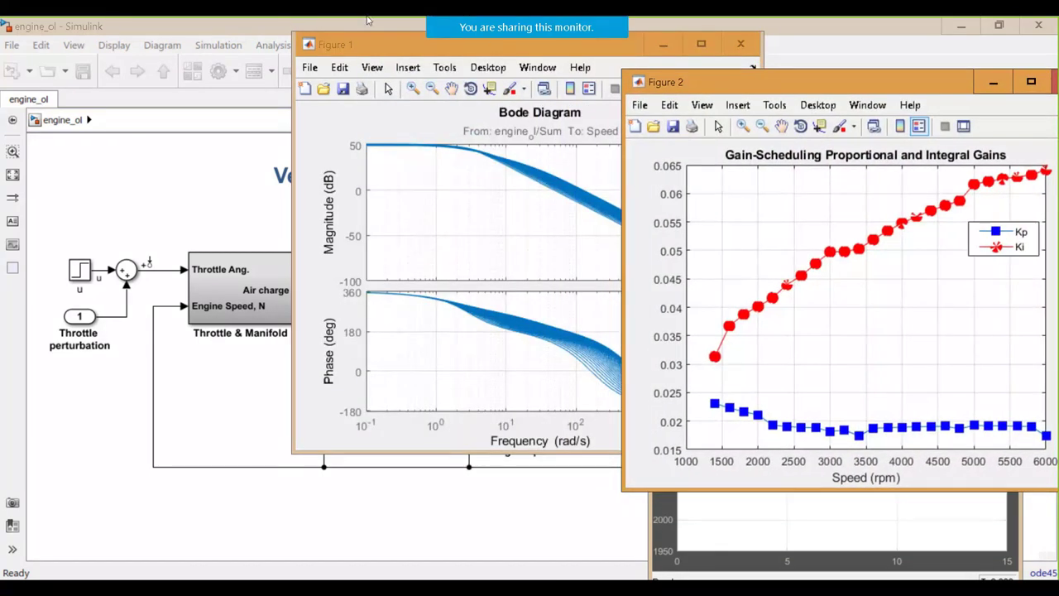
click(368, 46)
drag(244, 29, 136, 46)
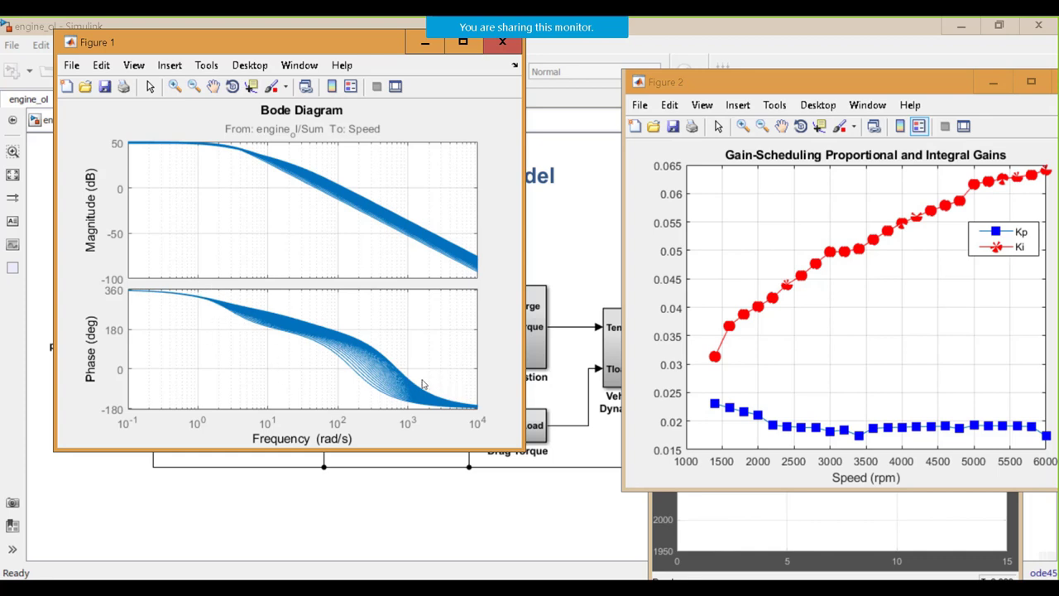
drag(406, 42, 410, 73)
click(504, 72)
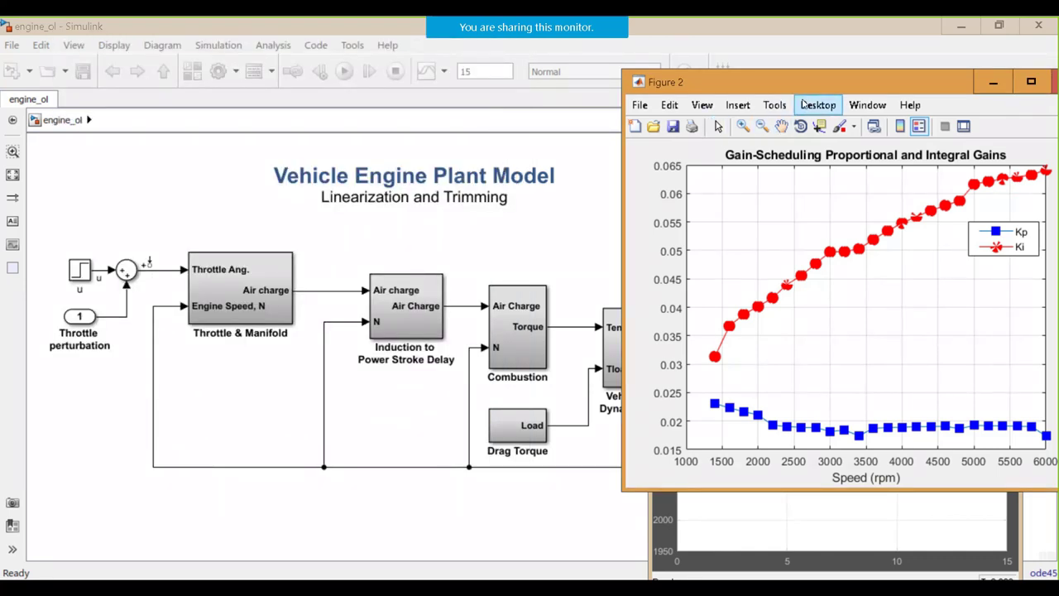
drag(814, 82, 495, 40)
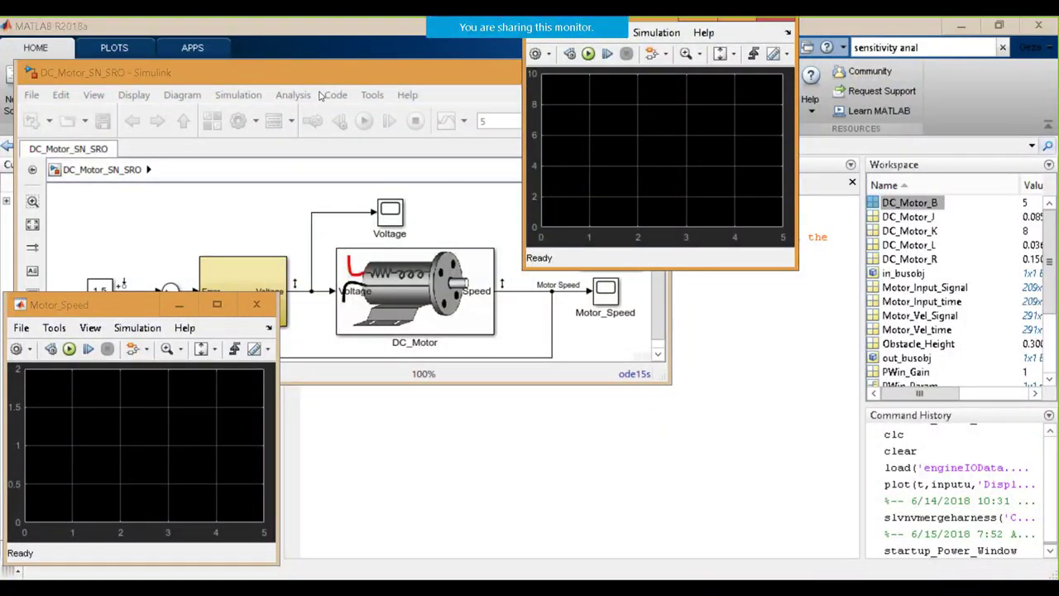
Inside DC_Motor, confirm the DC Motor block uses DC_Motor_R, DC_Motor_L and DC_Motor_K, then return to the top level
double_click(329, 63)
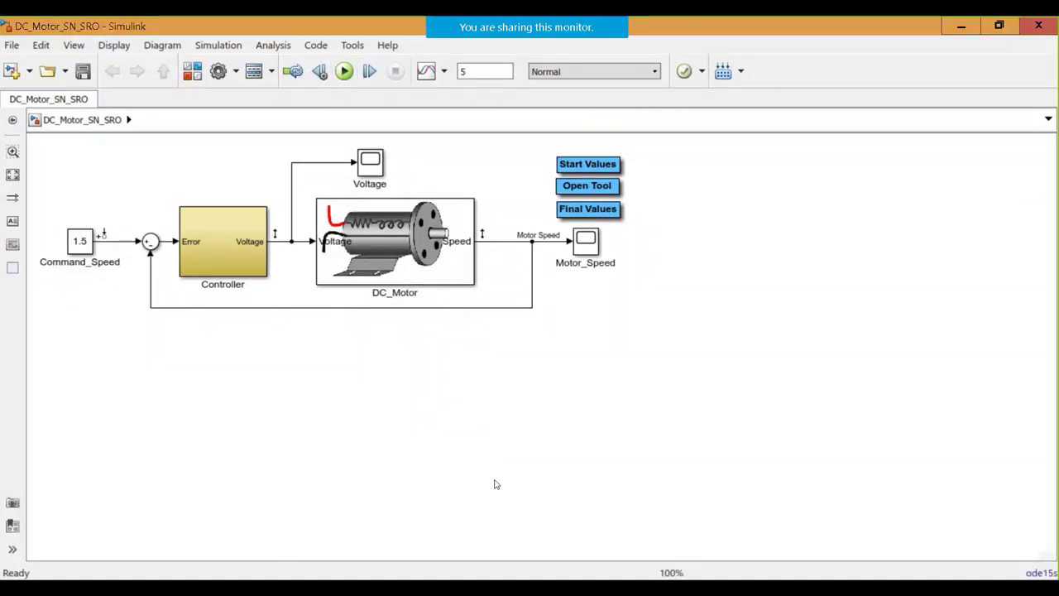
key(space)
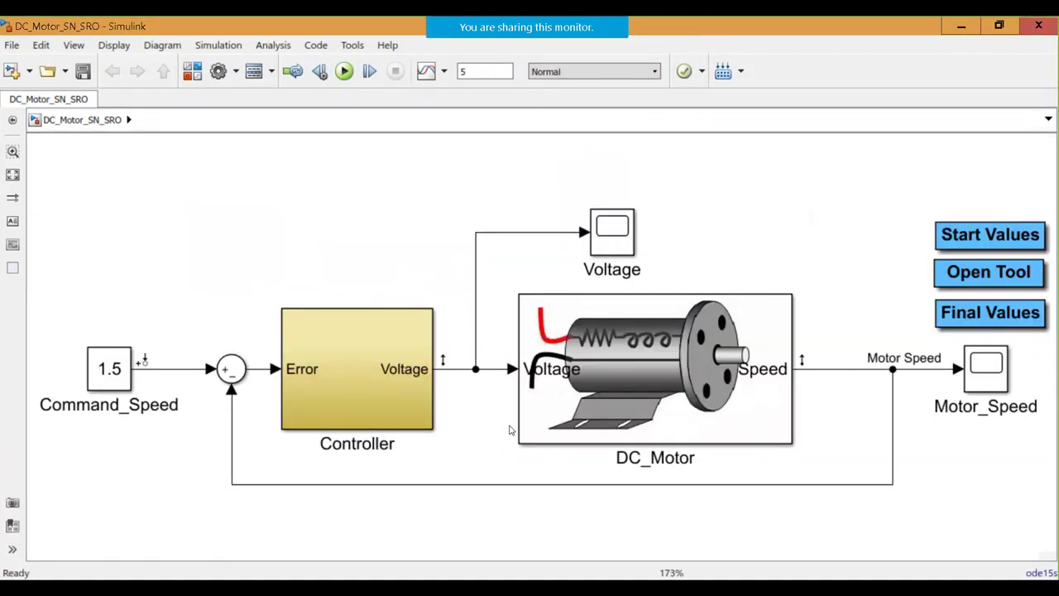
click(606, 361)
click(722, 419)
double_click(722, 419)
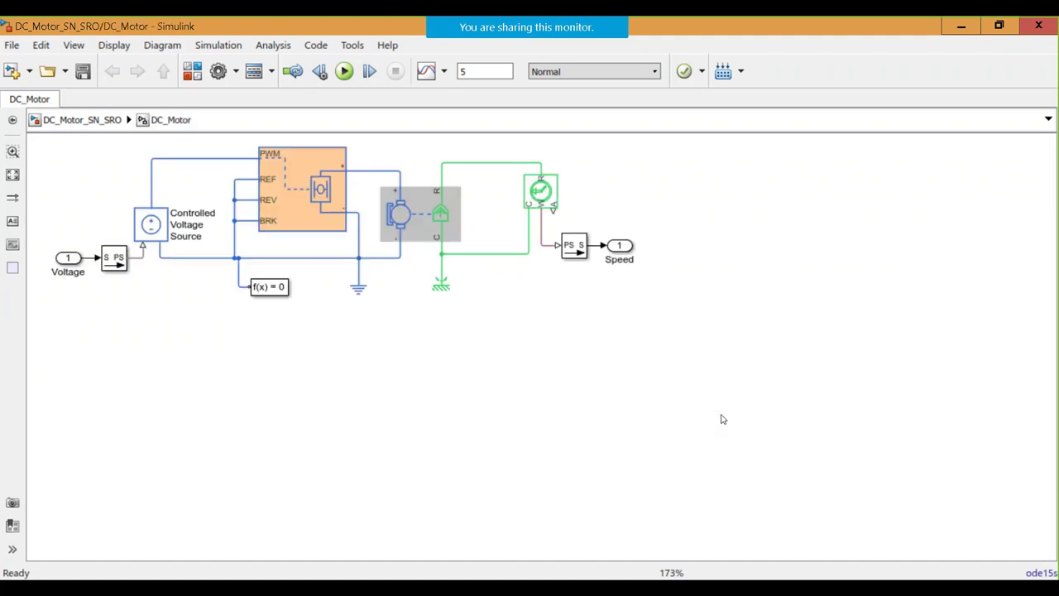
key(space)
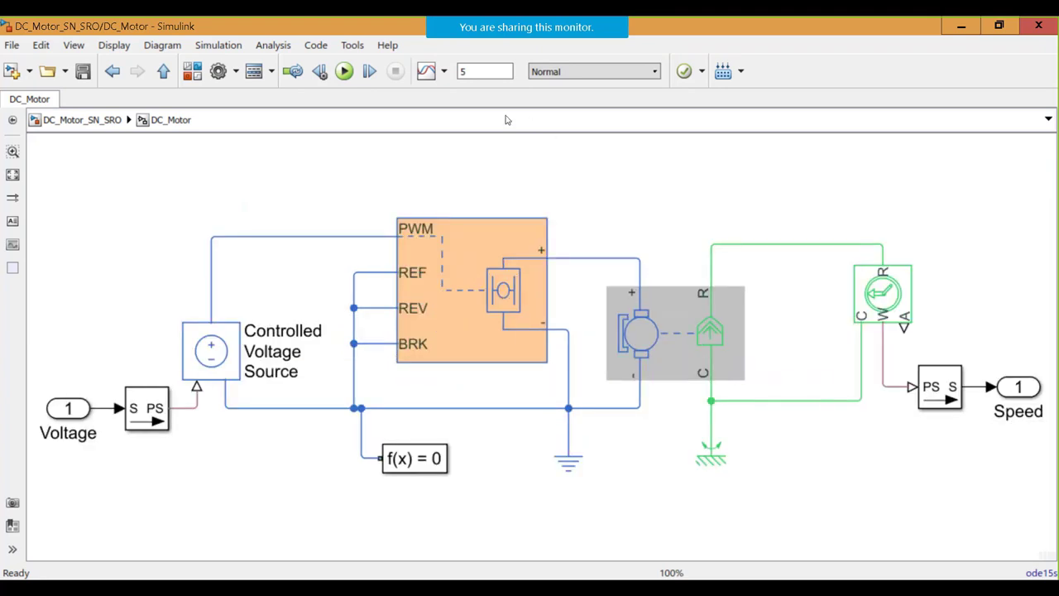
click(678, 340)
double_click(677, 340)
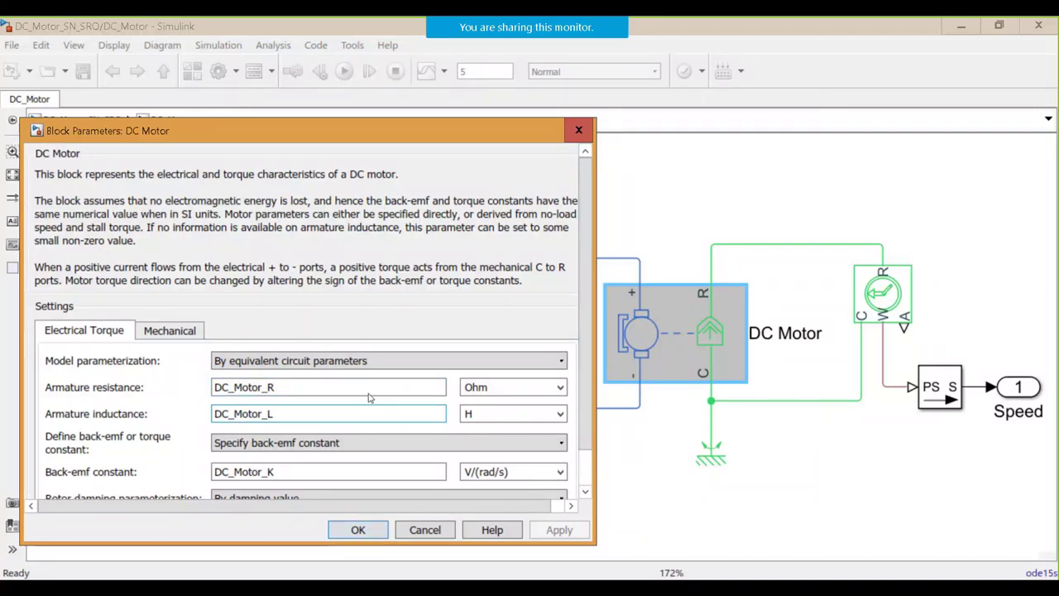
click(424, 530)
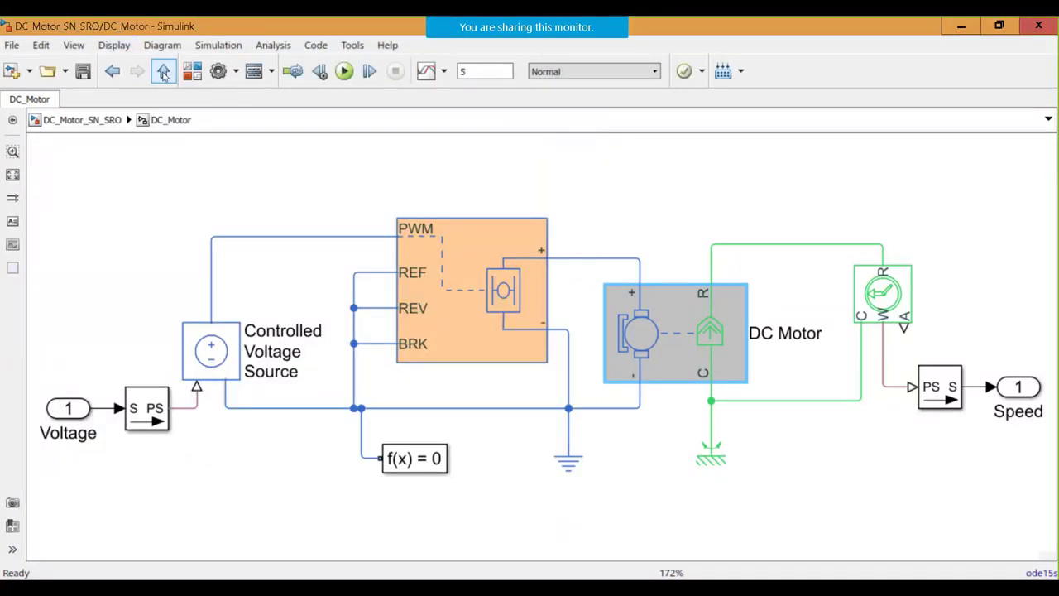
click(163, 71)
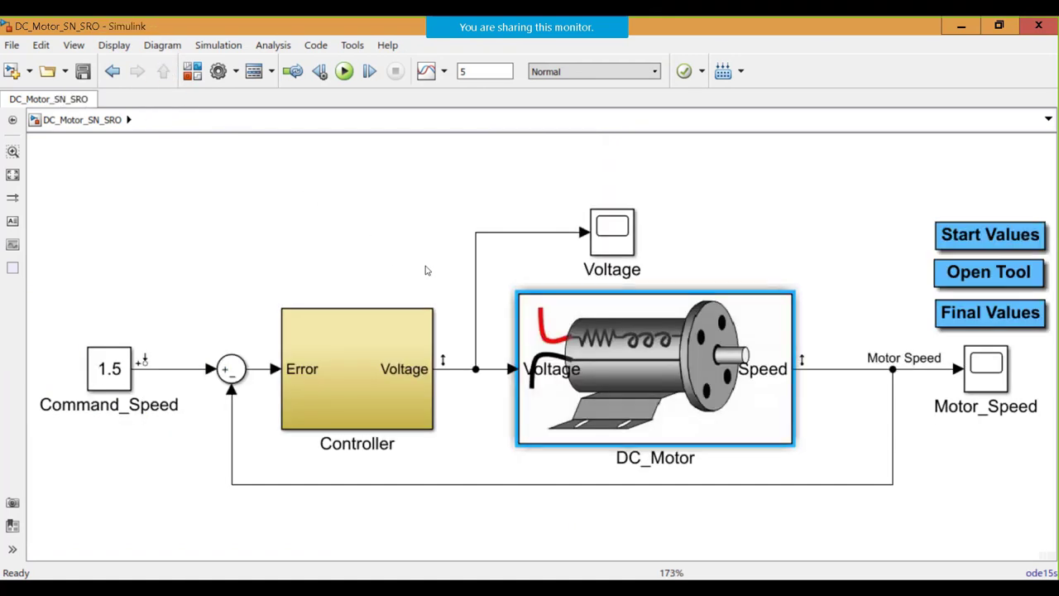
click(403, 369)
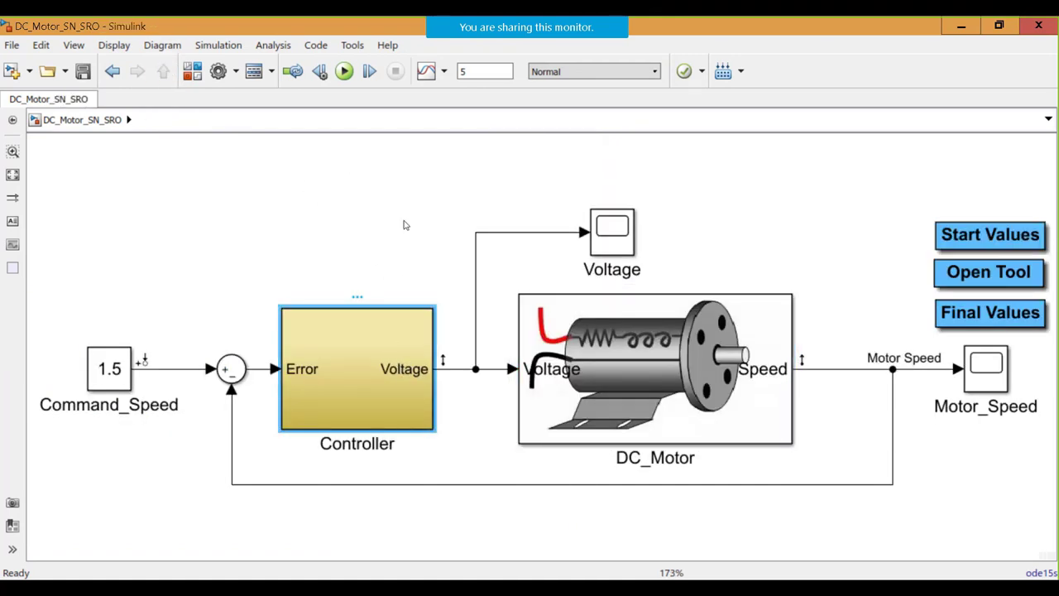
click(344, 72)
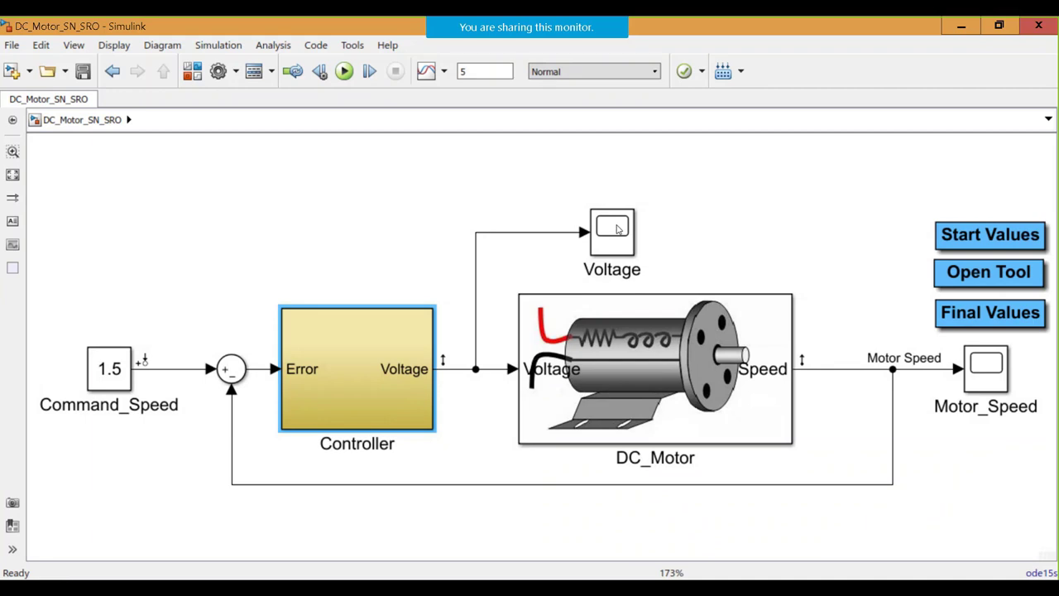
double_click(616, 230)
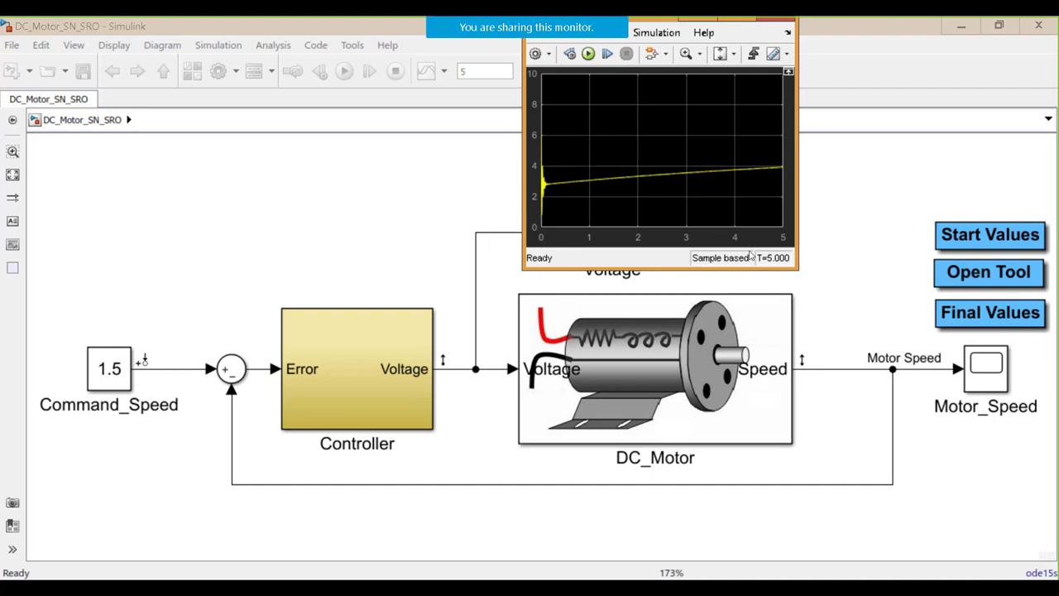
click(824, 217)
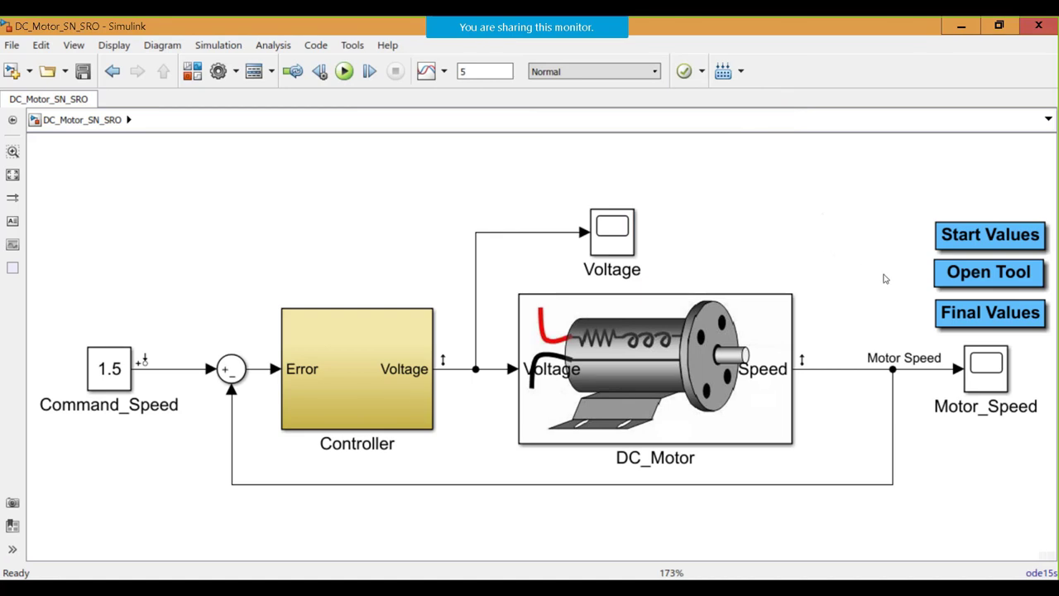
Inspect the Controller's Transfer Fcn, confirming PWin_Gain and PWin_Zero, then return to DC_Motor_SN_SRO
double_click(374, 354)
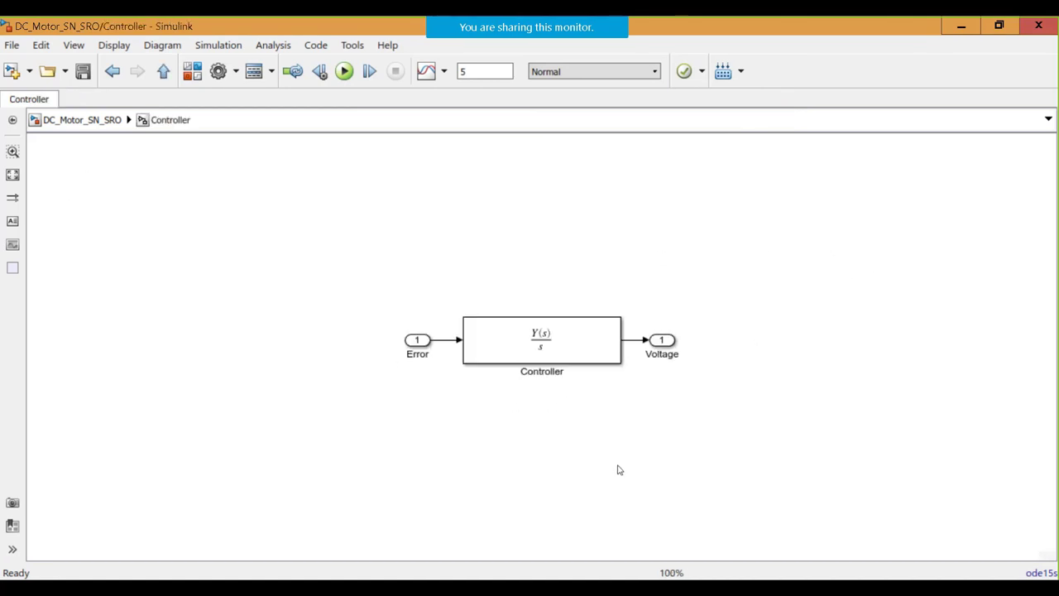
key(space)
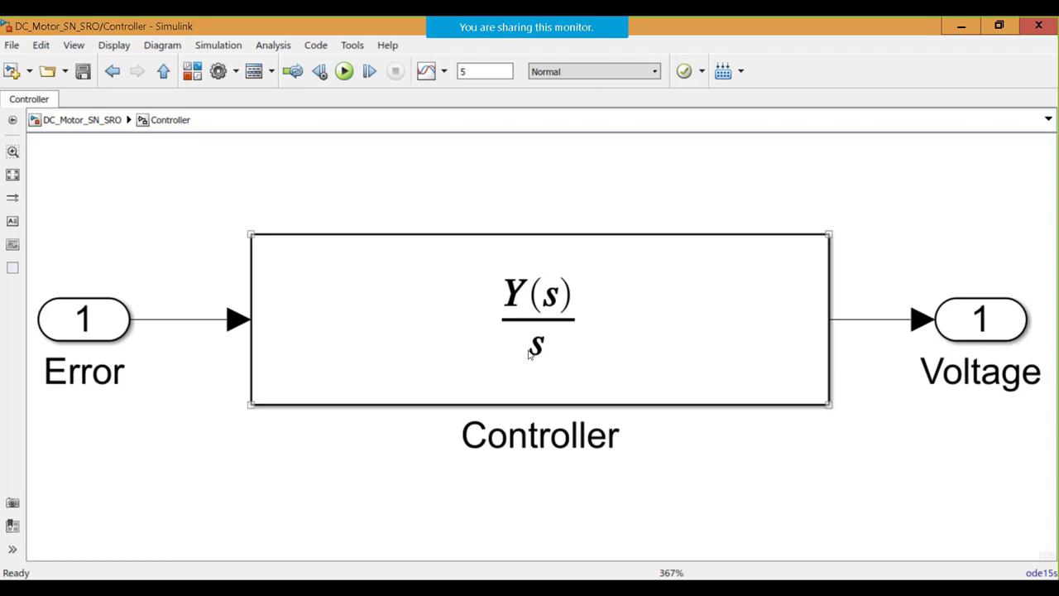
double_click(530, 354)
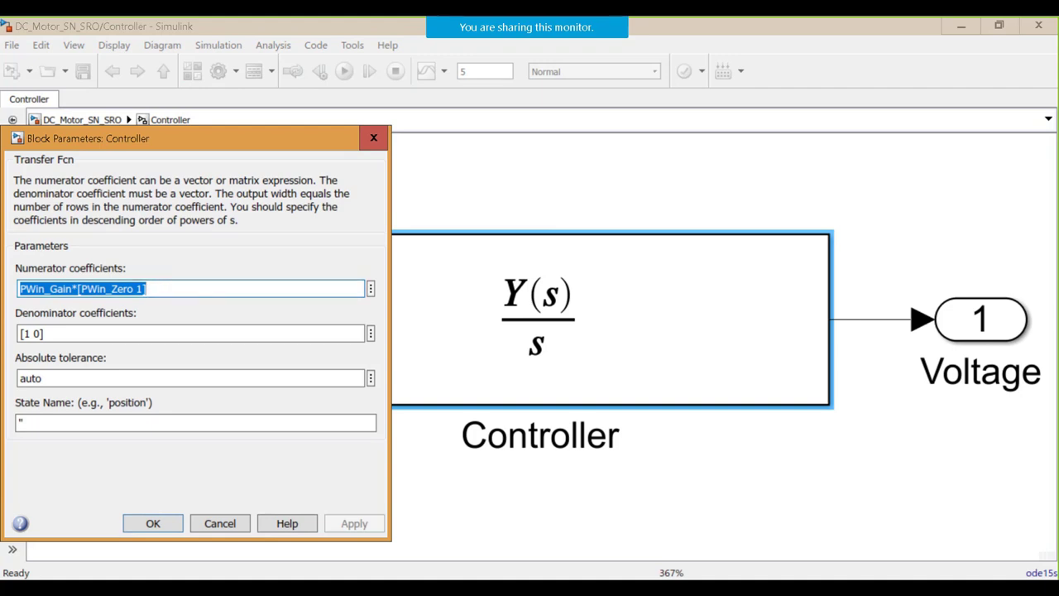
click(227, 526)
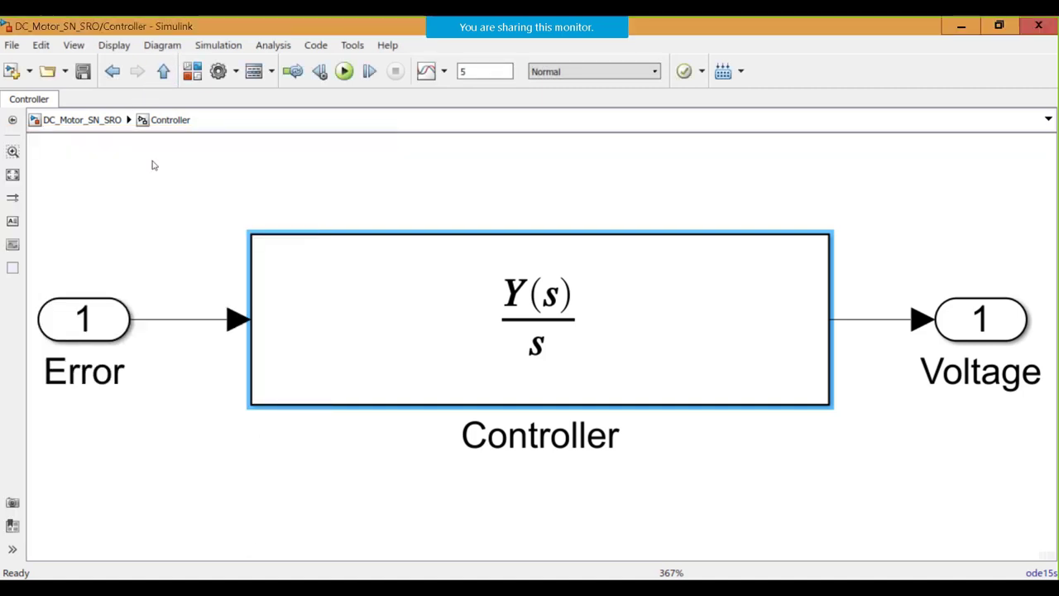
click(164, 73)
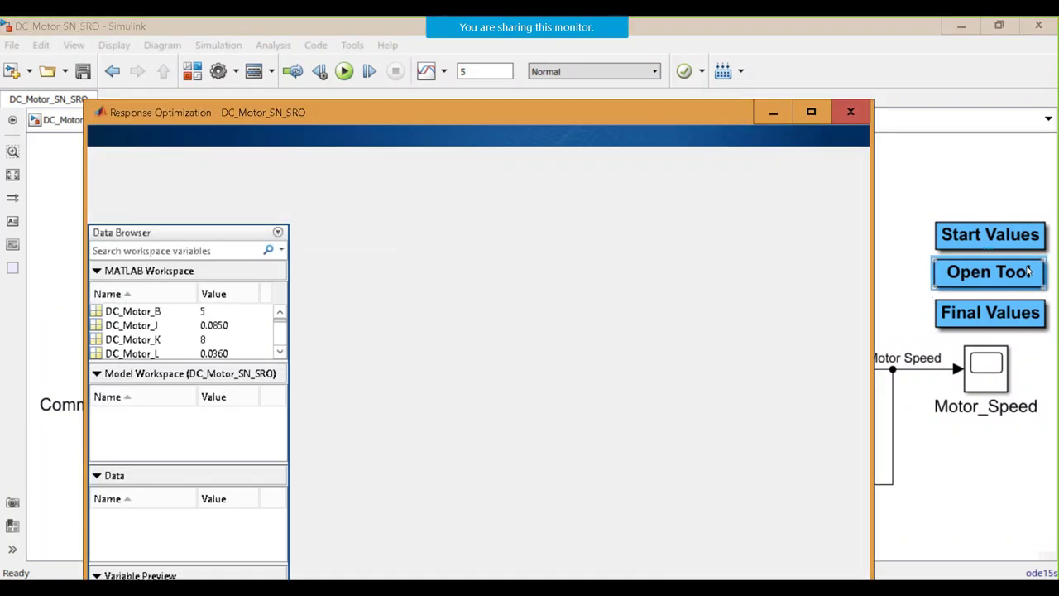
Maximize Response Optimization and review the DesignVars set: PWin_Gain 1, PWin_Zero 4
click(811, 113)
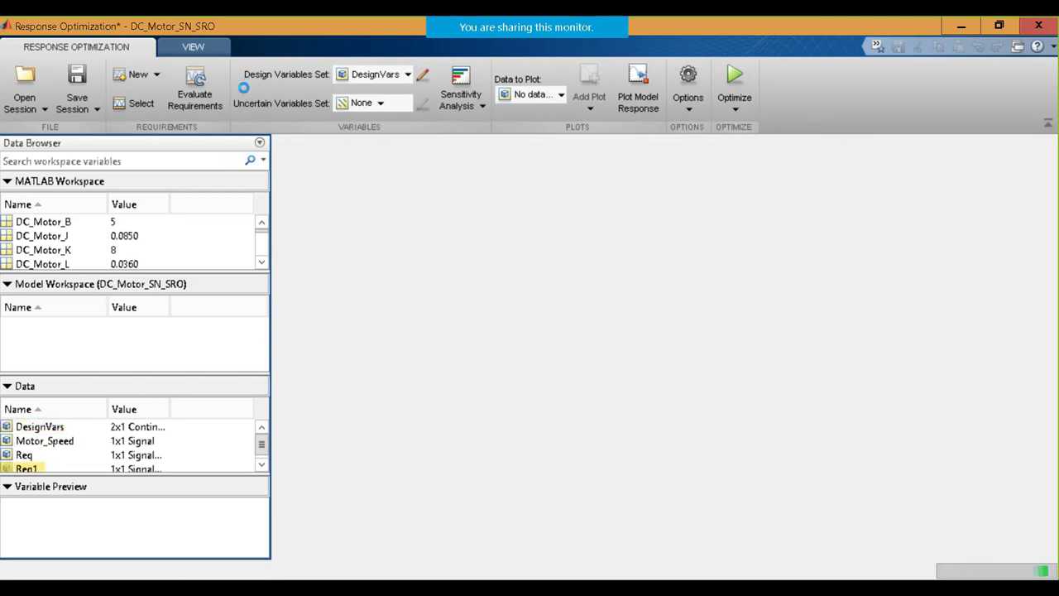
click(427, 76)
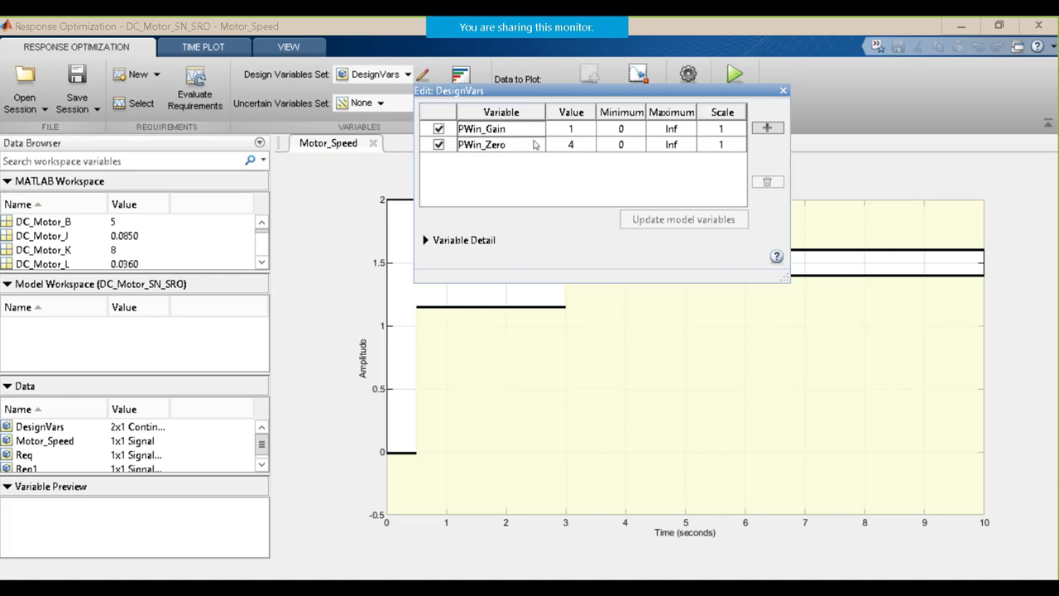
click(784, 92)
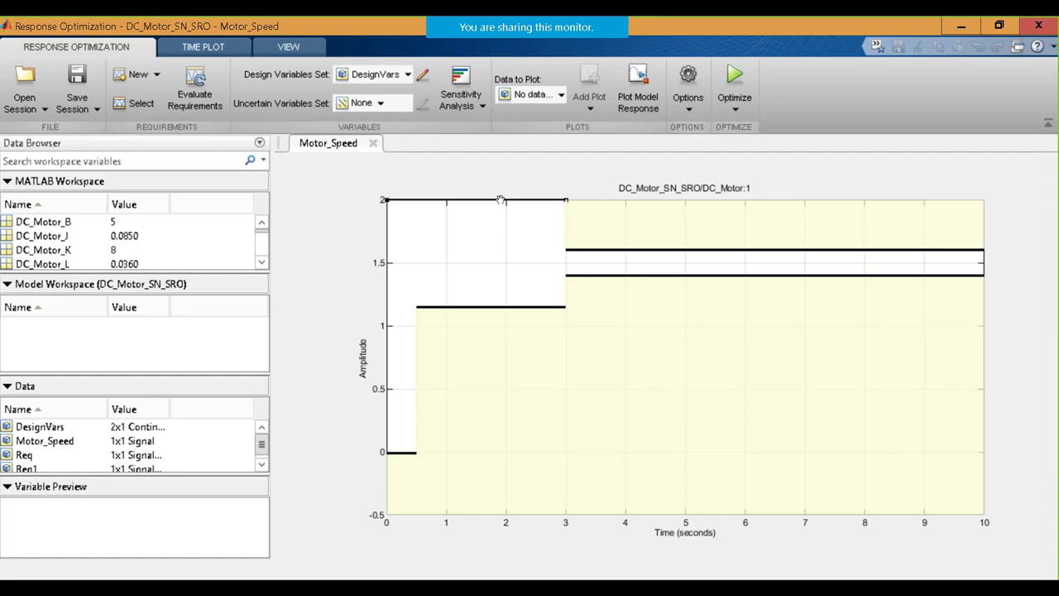
Lower the Motor_Speed upper bounds to about 1.8 and 1.53, then plot the model response
drag(499, 224, 501, 226)
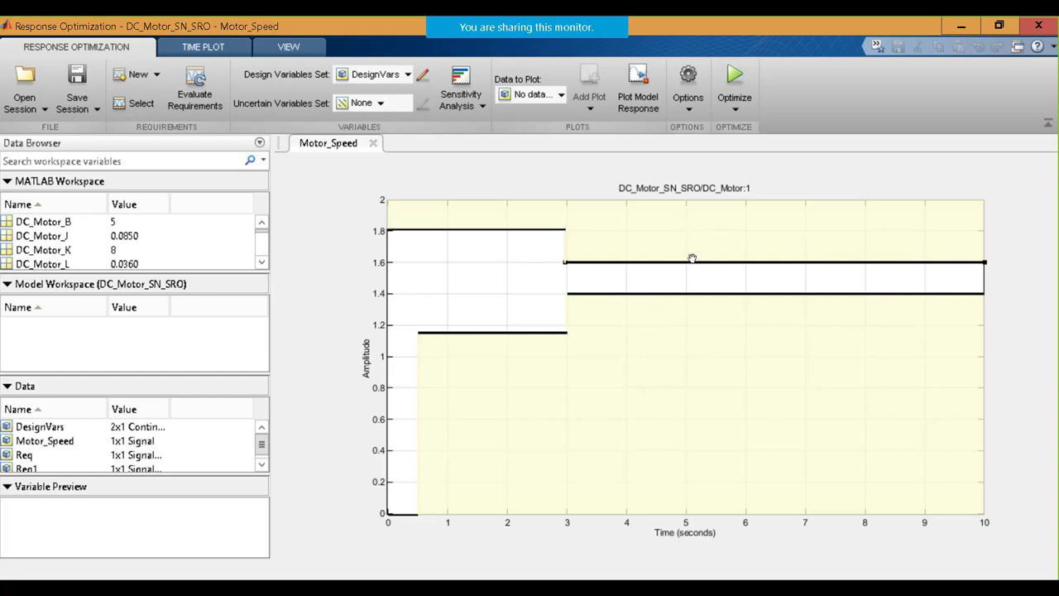
drag(692, 262, 689, 266)
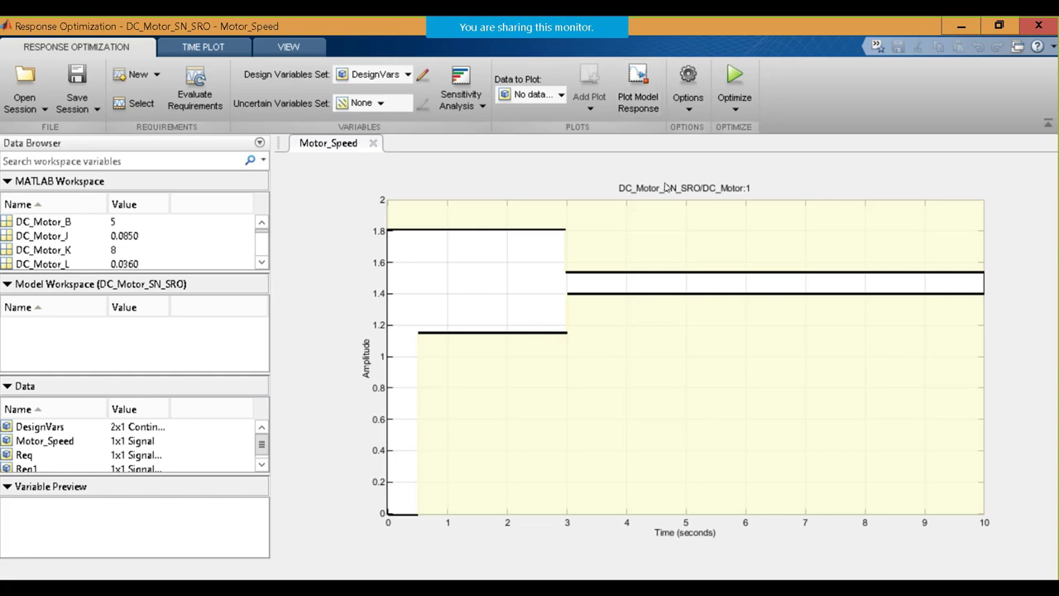
click(653, 108)
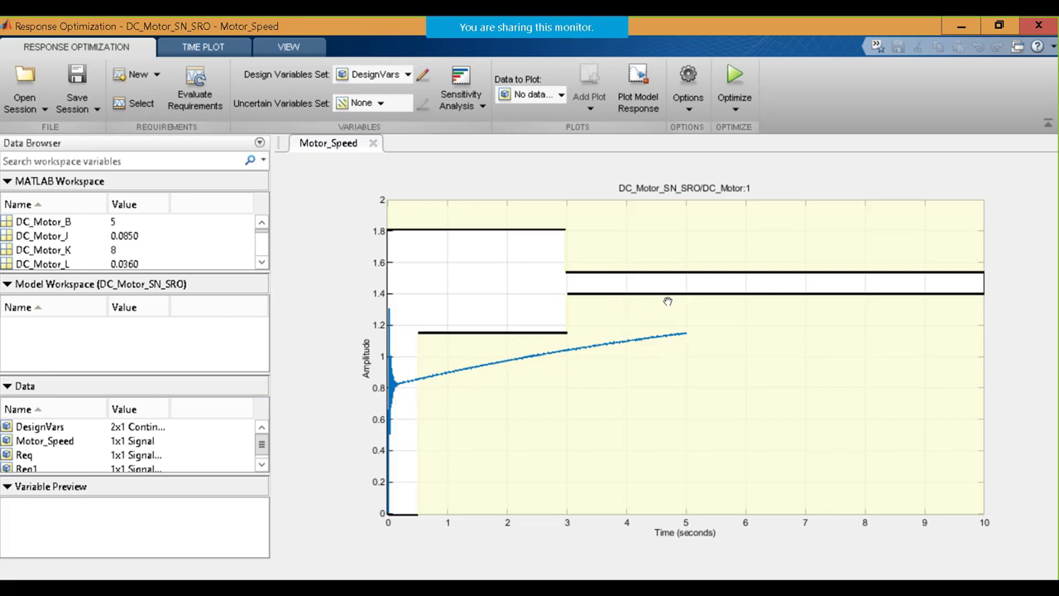
click(689, 75)
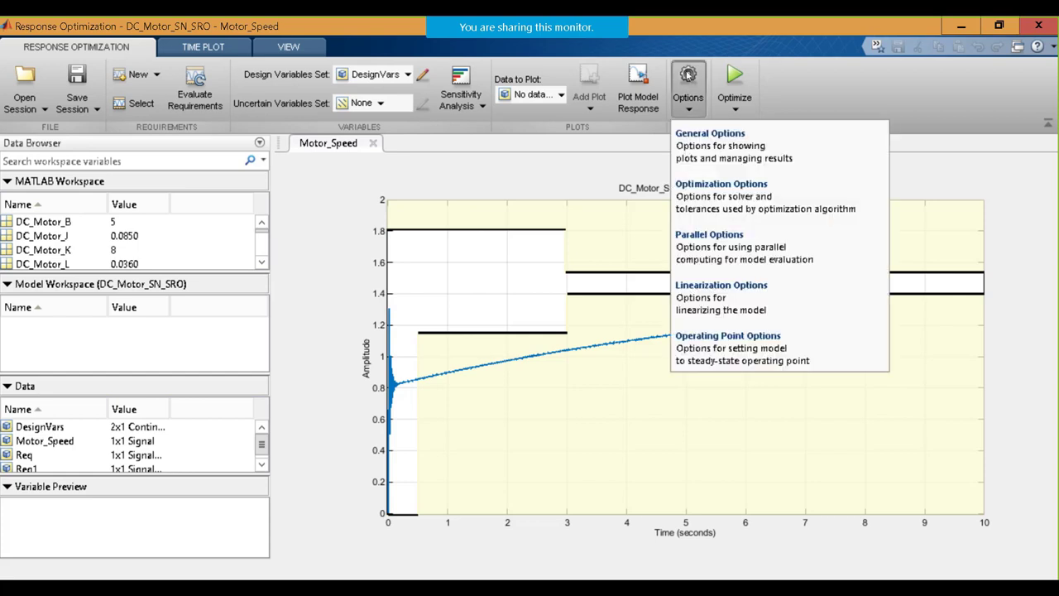
click(735, 196)
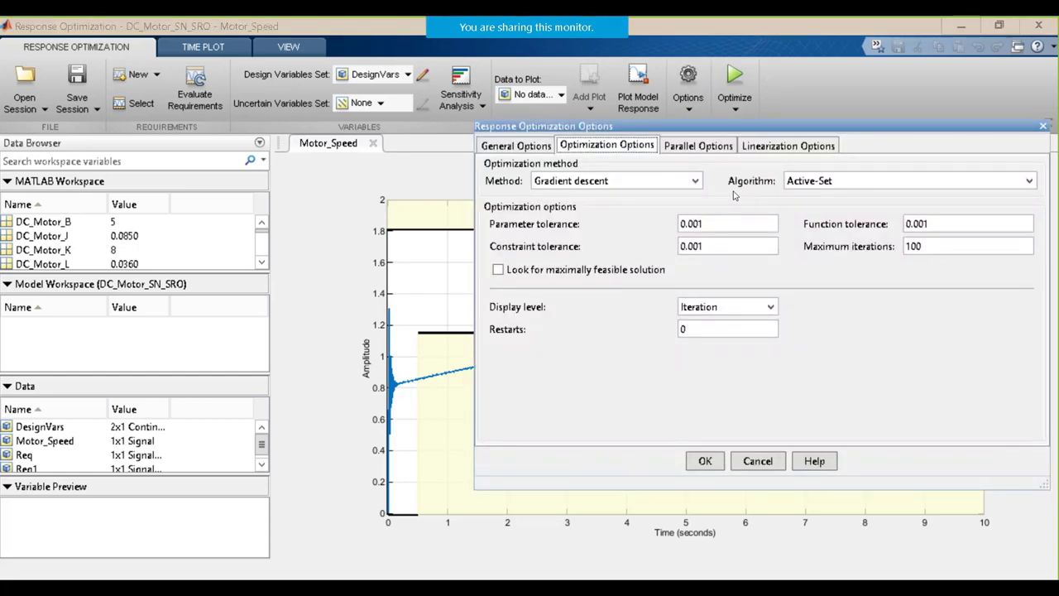
click(637, 182)
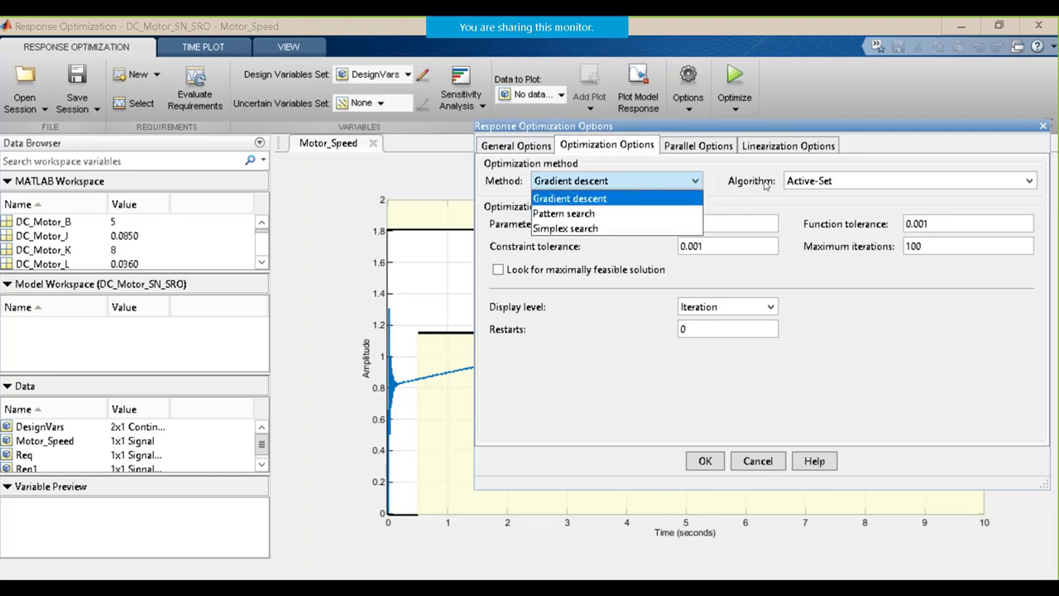
click(844, 179)
click(844, 179)
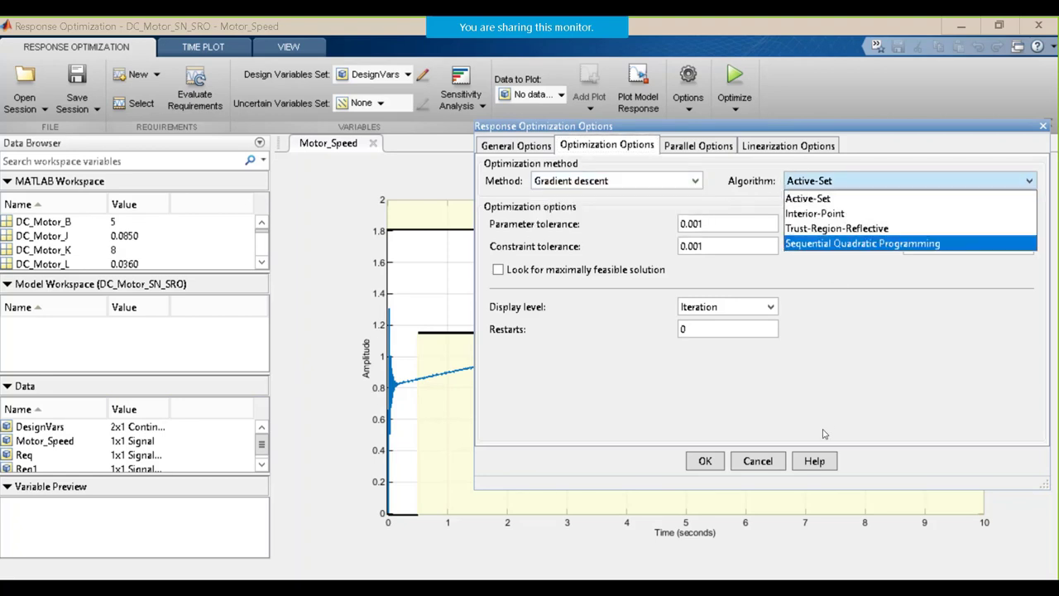
click(772, 471)
click(773, 462)
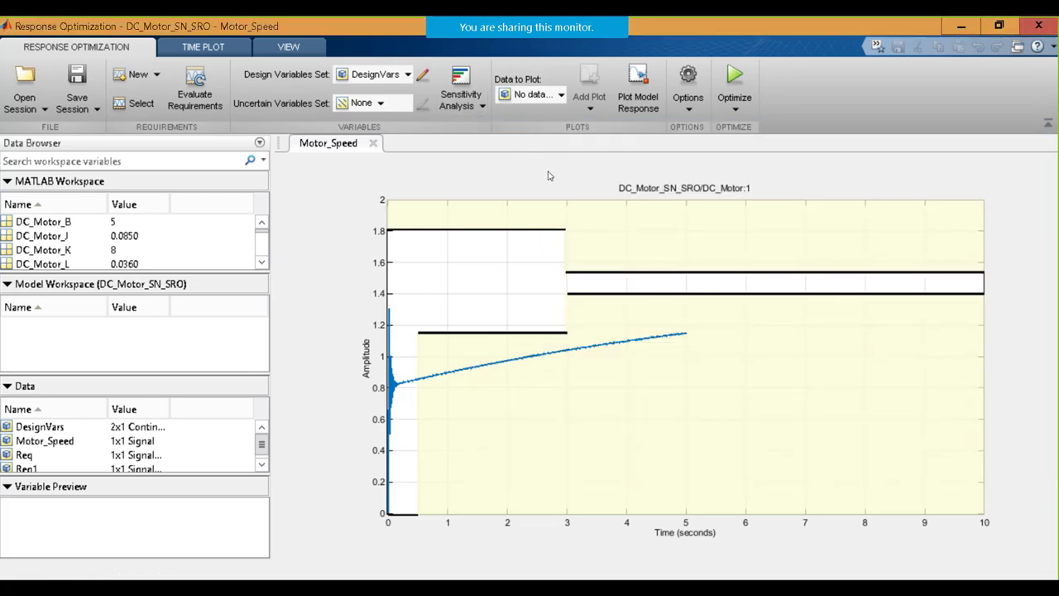
Start the optimization and move a narrowed progress report to the lower left
click(735, 80)
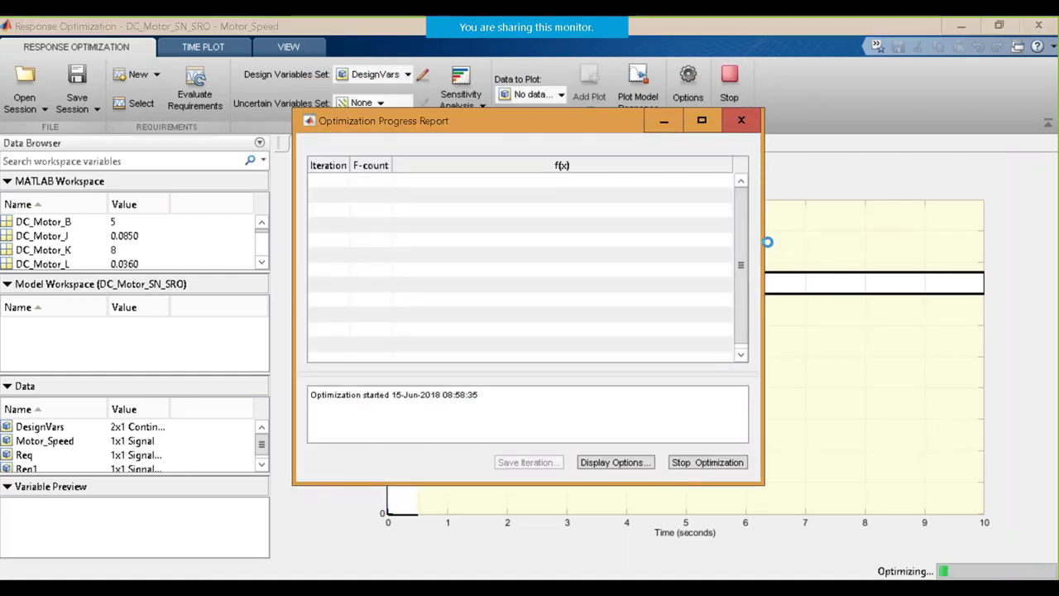
drag(762, 245, 455, 190)
drag(322, 123, 55, 193)
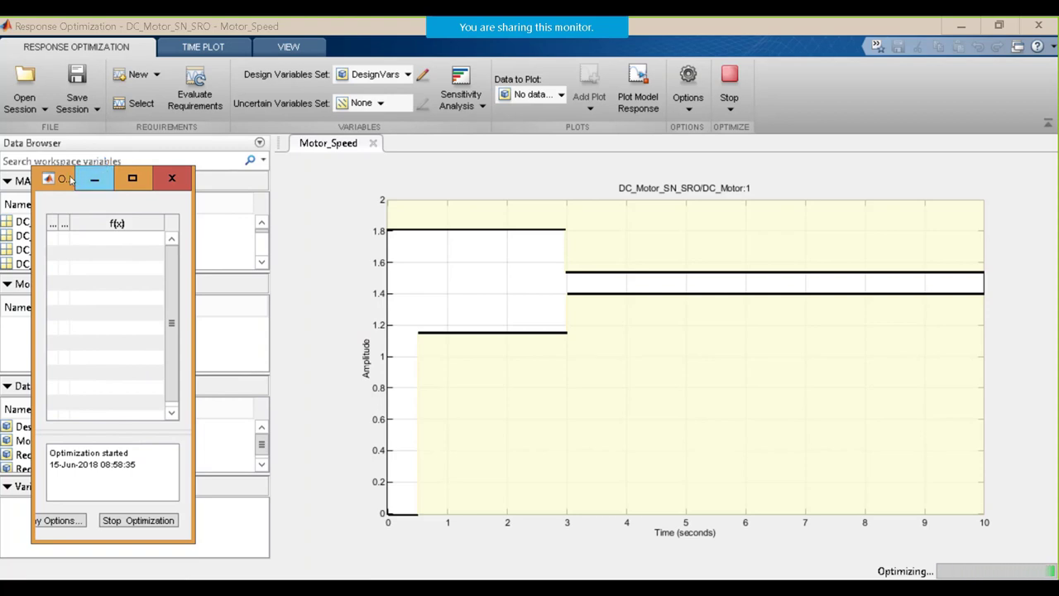
drag(62, 168, 75, 313)
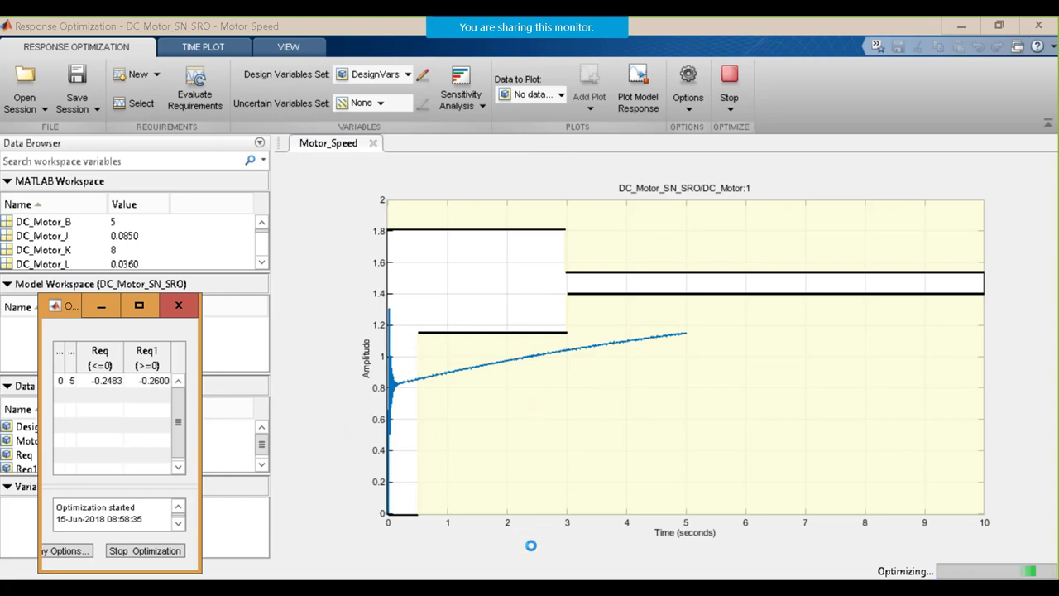
key(alt+Tab)
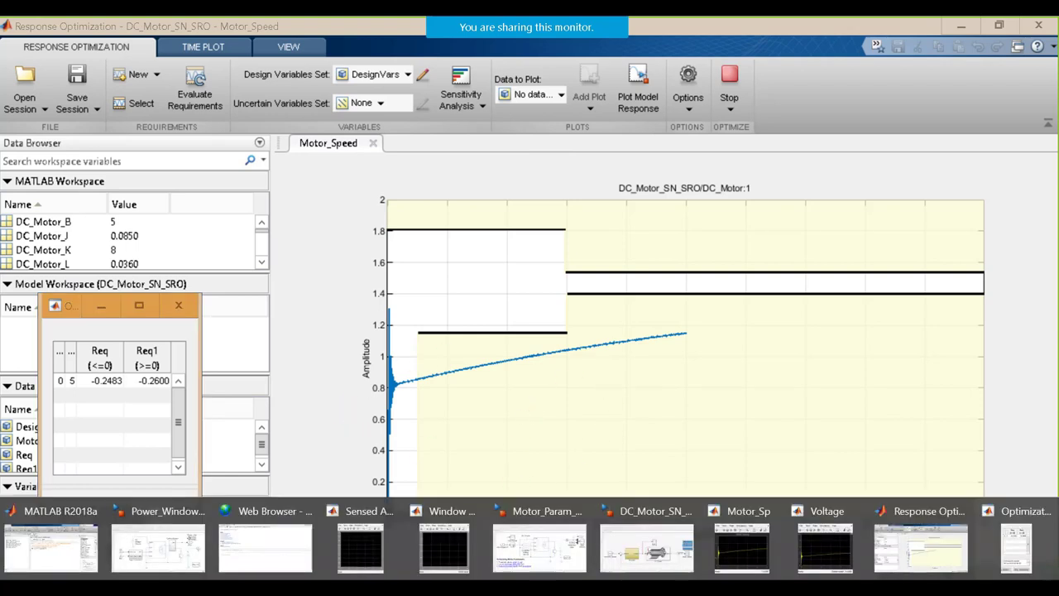
Bring the DC_Motor_SN_SRO model forward and select its DC_Motor block during the optimization
click(662, 567)
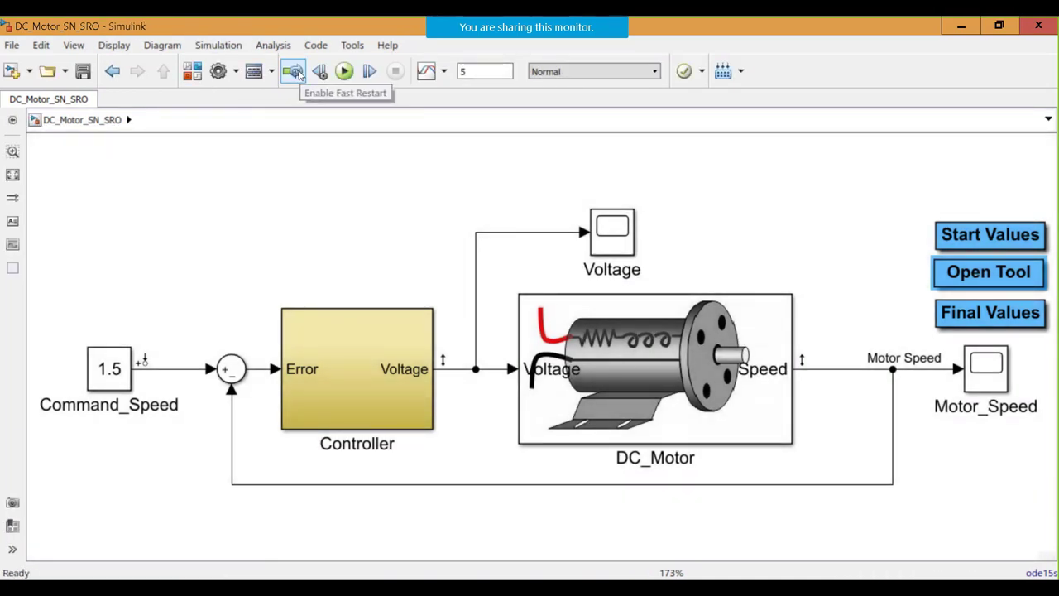
click(294, 72)
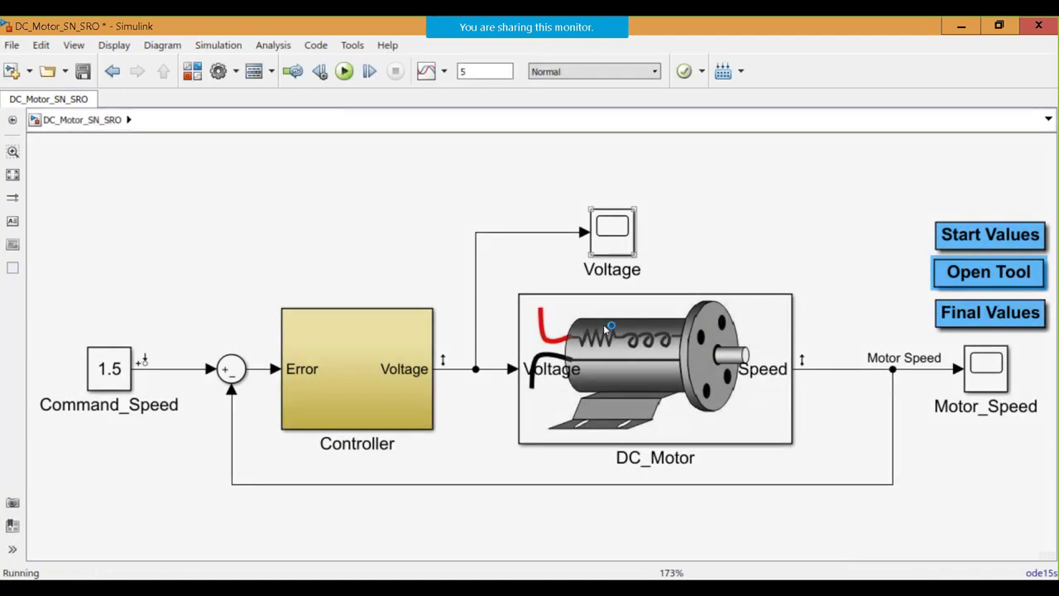
click(603, 325)
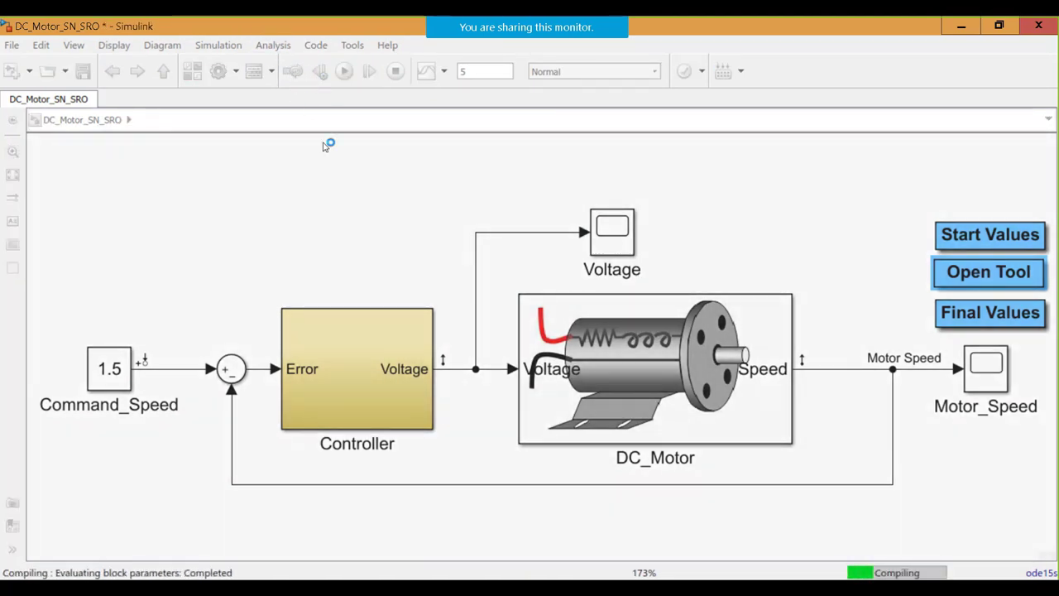
click(530, 589)
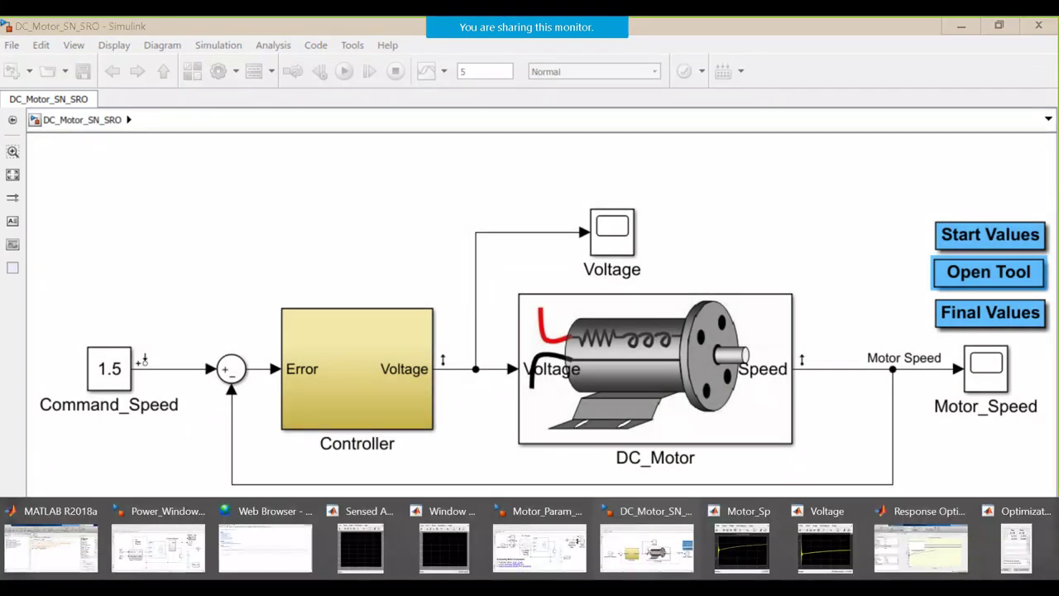
Return to Response Optimization and open the Uncertain Variables Set dropdown
click(933, 538)
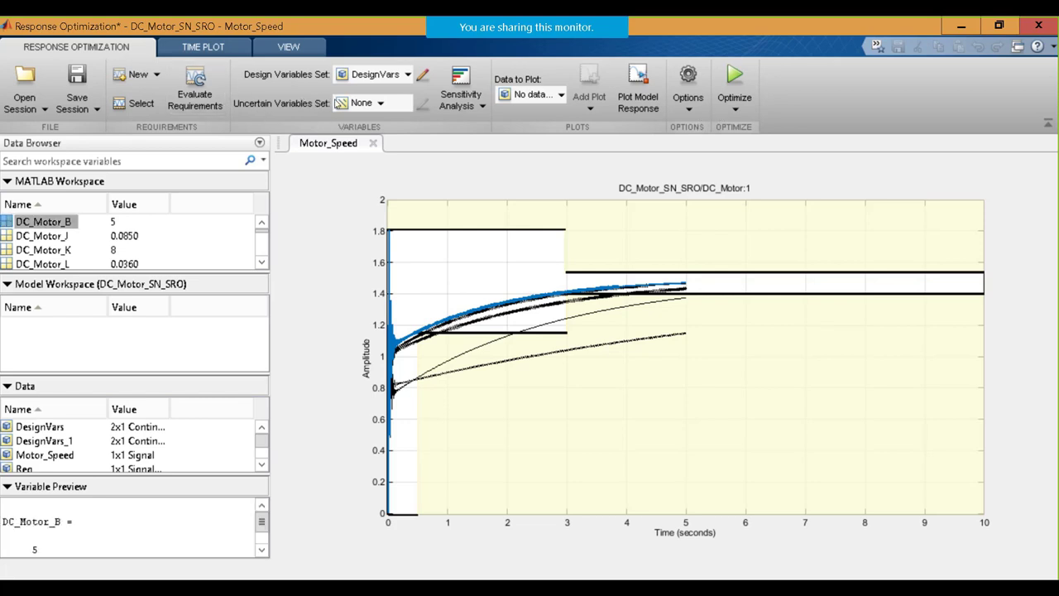
click(369, 106)
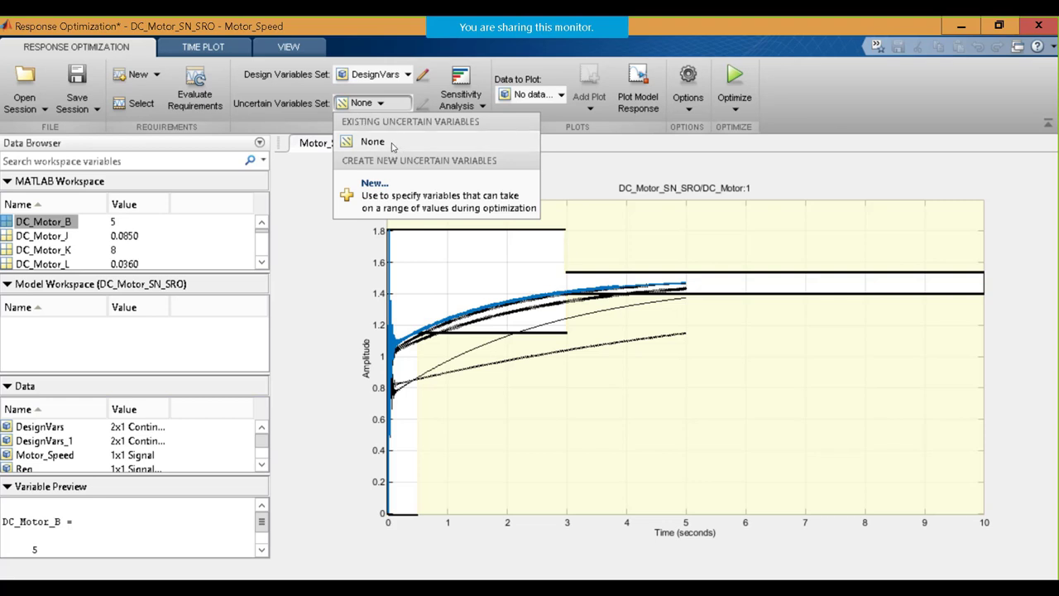
Create a new uncertain variables set containing DC_Motor_K
click(391, 196)
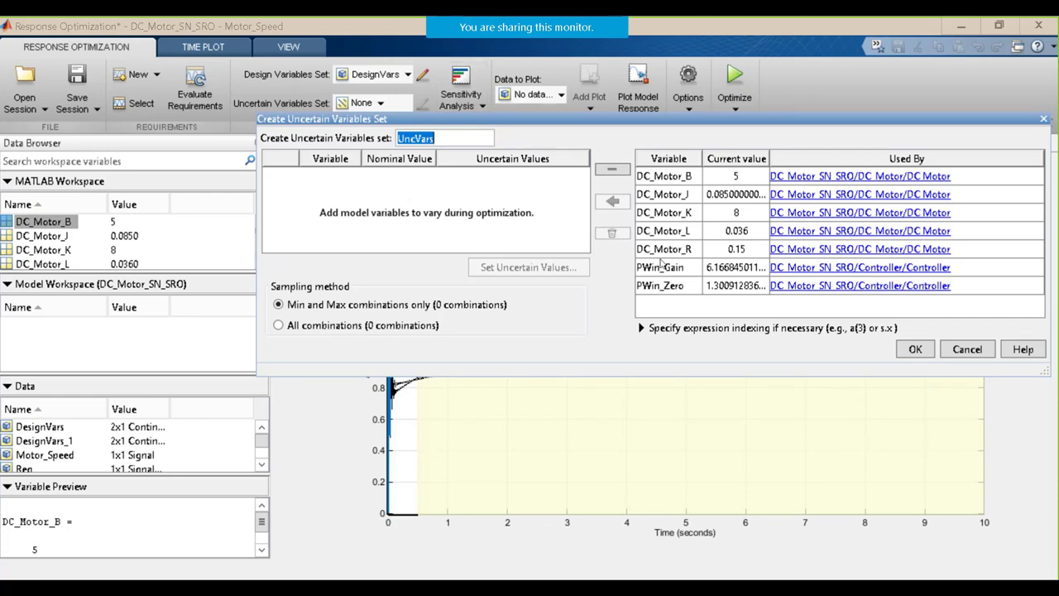
click(678, 219)
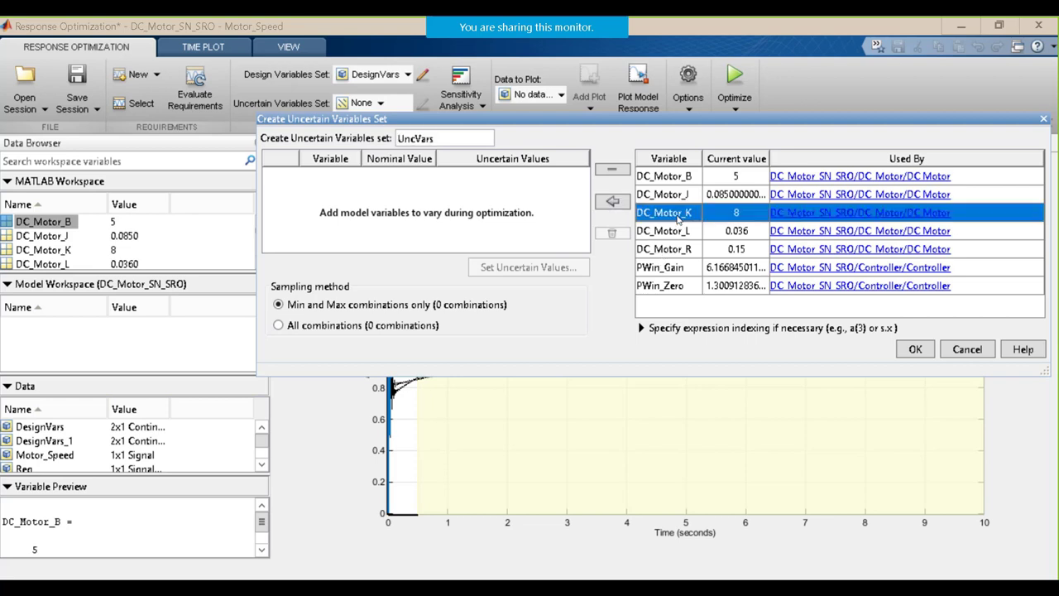
click(613, 203)
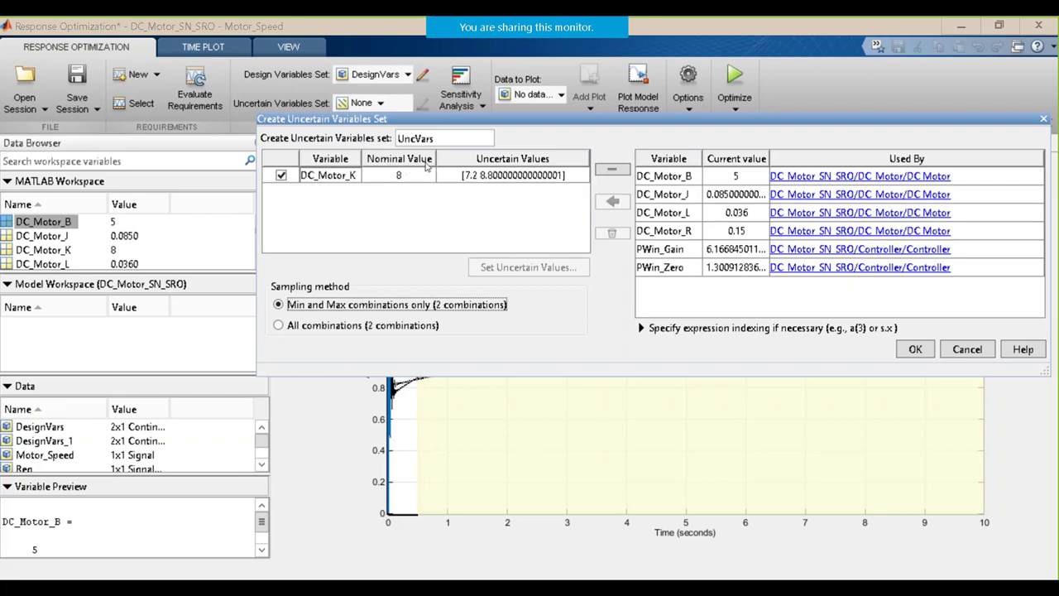
Edit DC_Motor_K's uncertain values to [4 10]
click(476, 178)
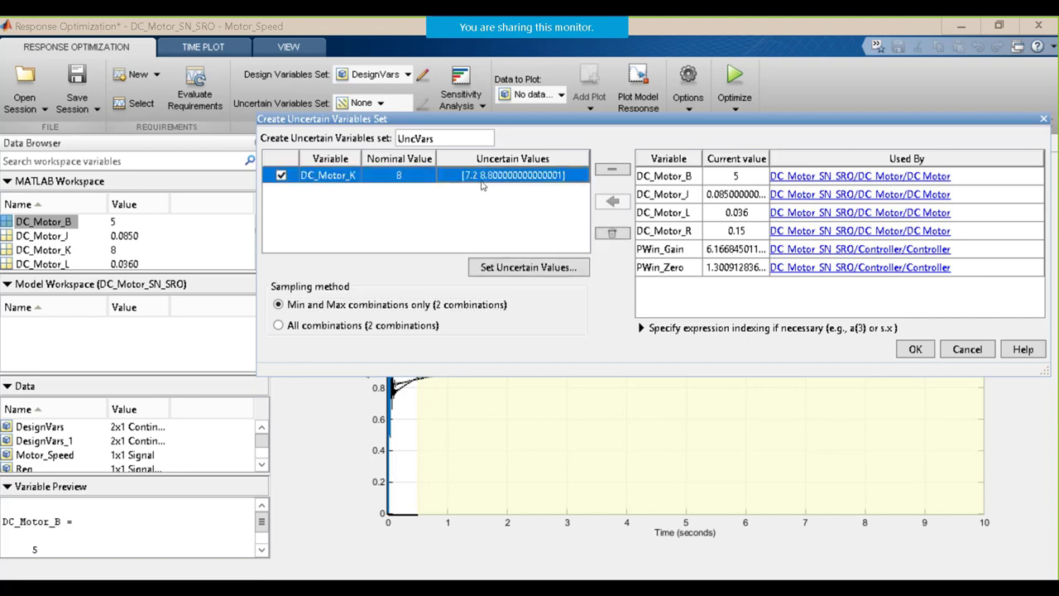
double_click(480, 174)
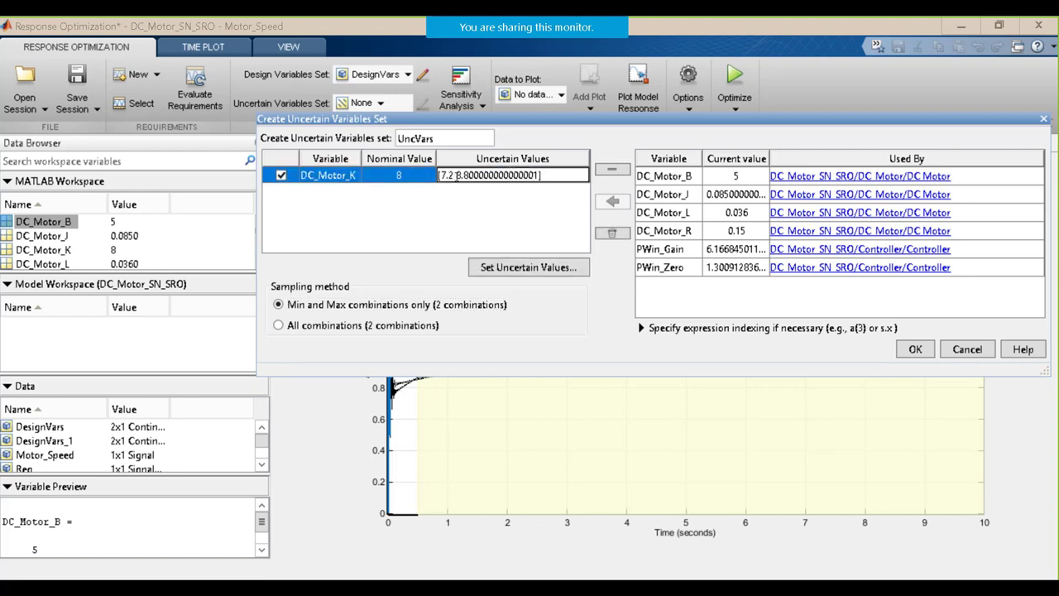
drag(456, 175, 444, 175)
text(4)
key(Delete)
key(Delete)
key(Delete)
key(Delete)
key(Delete)
key(Delete)
key(Delete)
key(Delete)
key(Delete)
key(Delete)
key(Delete)
key(Delete)
key(Delete)
key(Delete)
key(Delete)
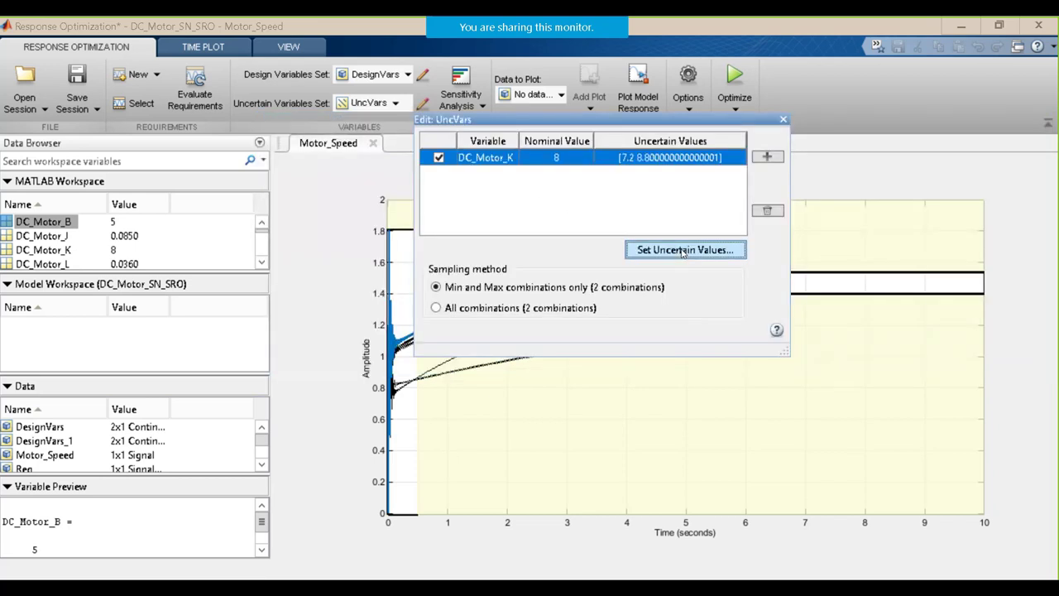
Uniformly sample DC_Motor_K's two uncertain values between 4 and 10, then close the UncVars editor
click(682, 250)
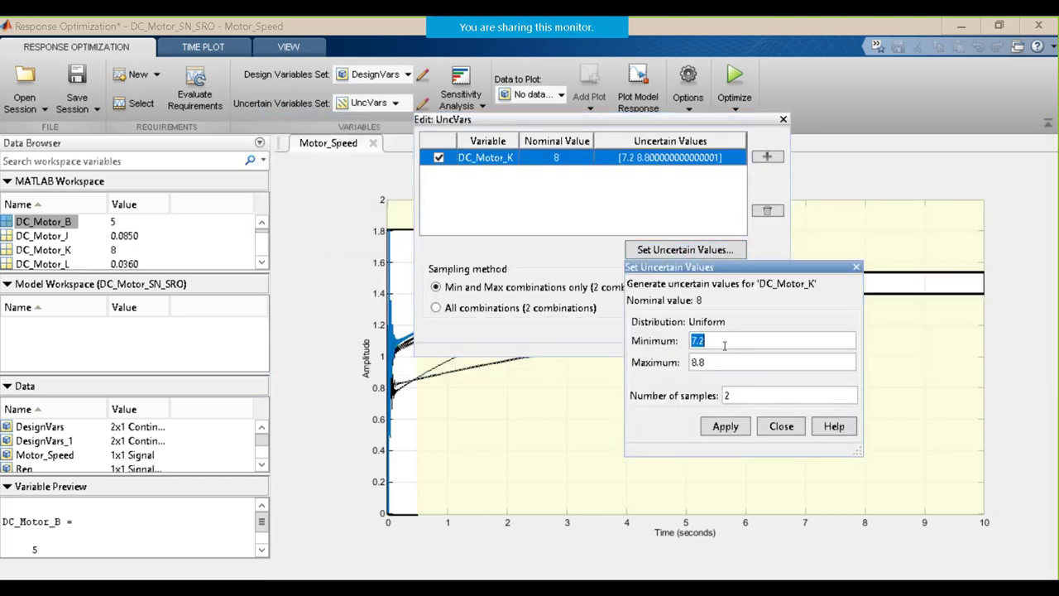
text(4)
key(Tab)
text(1)
click(734, 429)
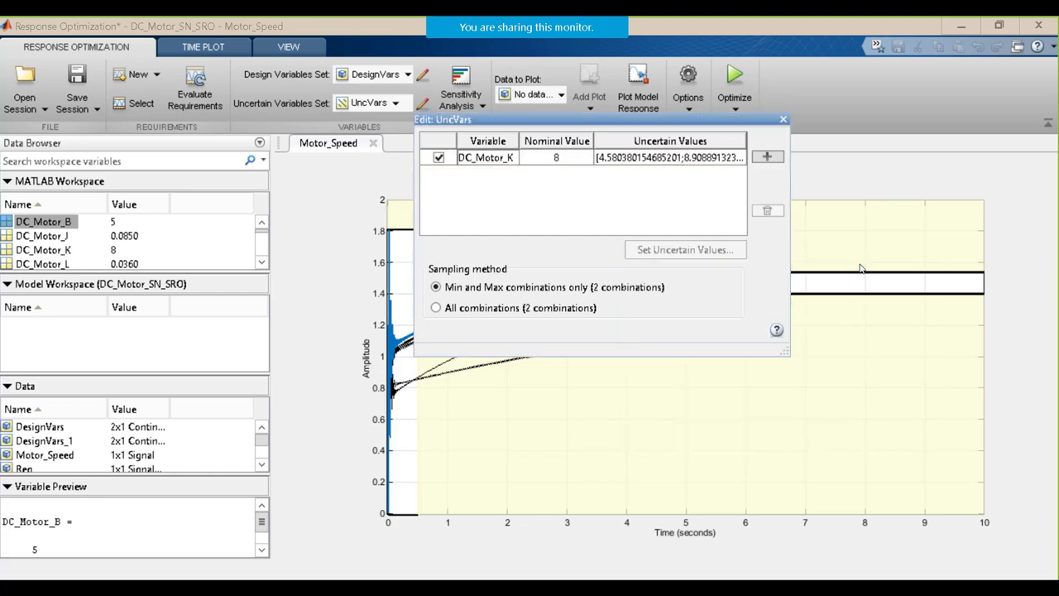
click(856, 267)
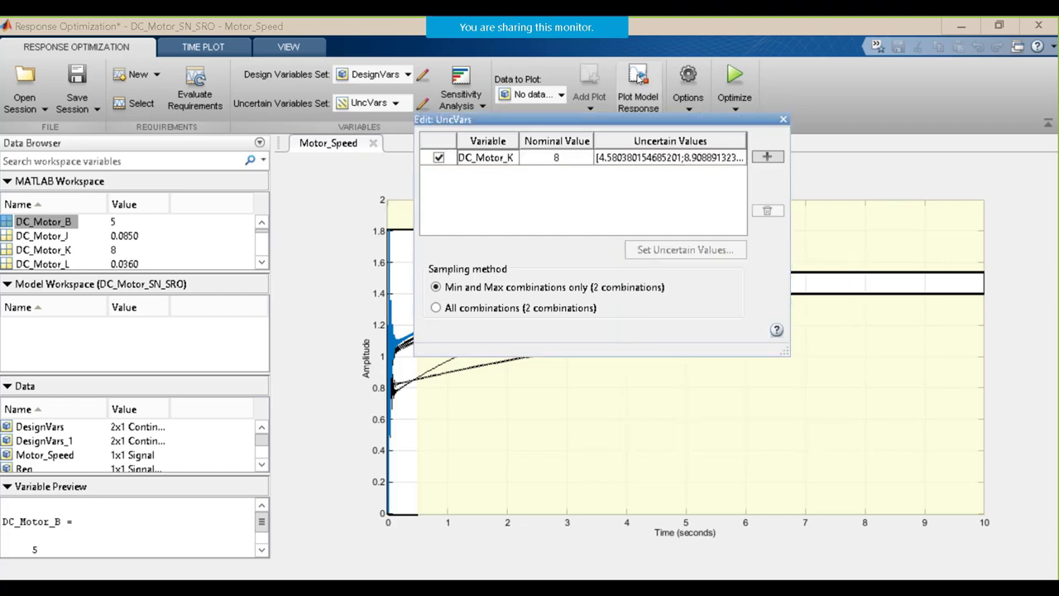
click(783, 121)
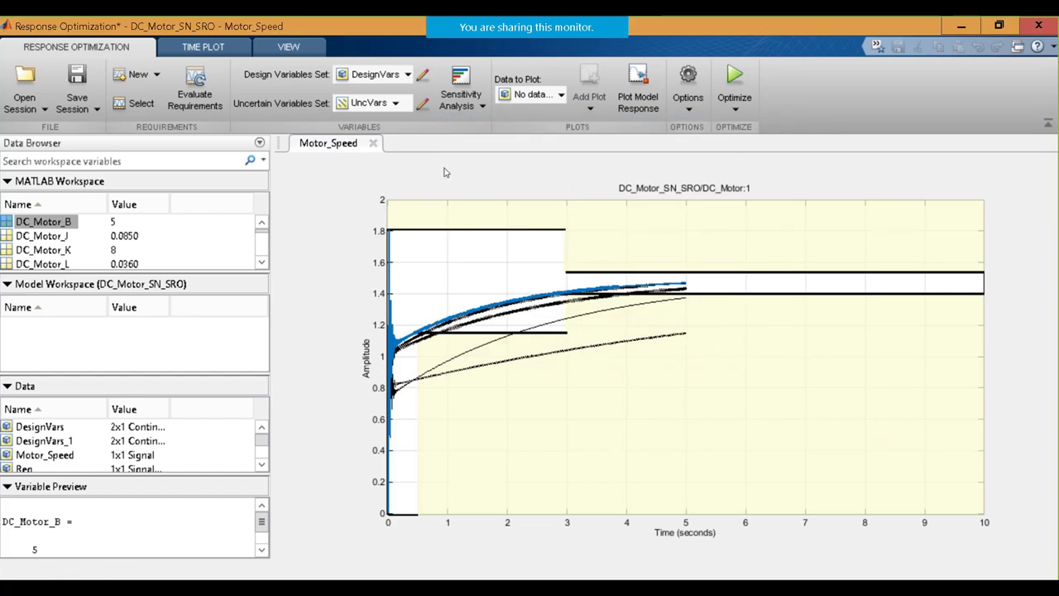
Optimize with the UncVars set varying DC_Motor_K, stopping after several iterations
click(739, 77)
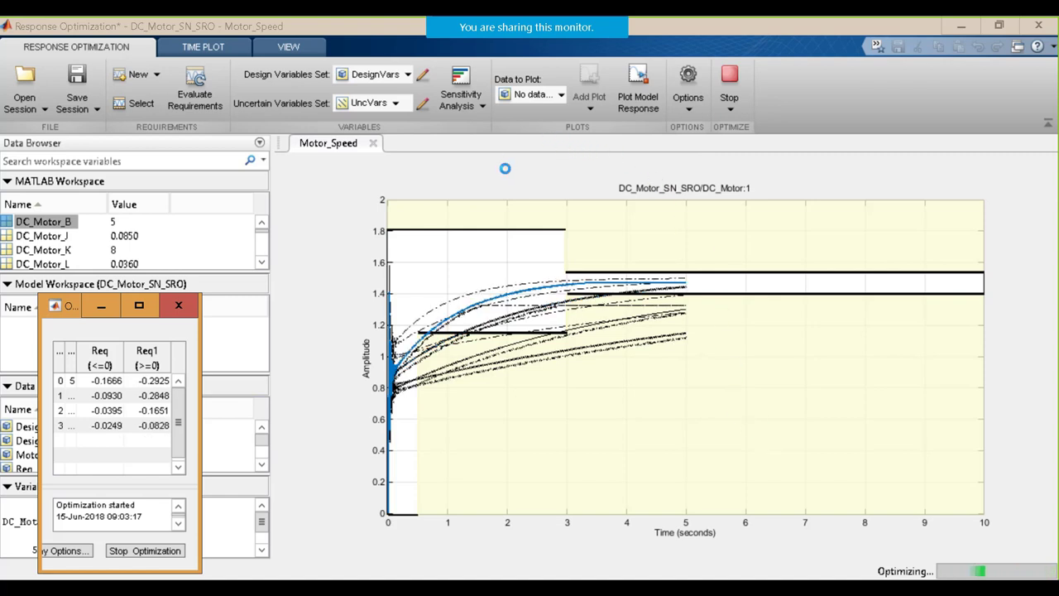
click(734, 77)
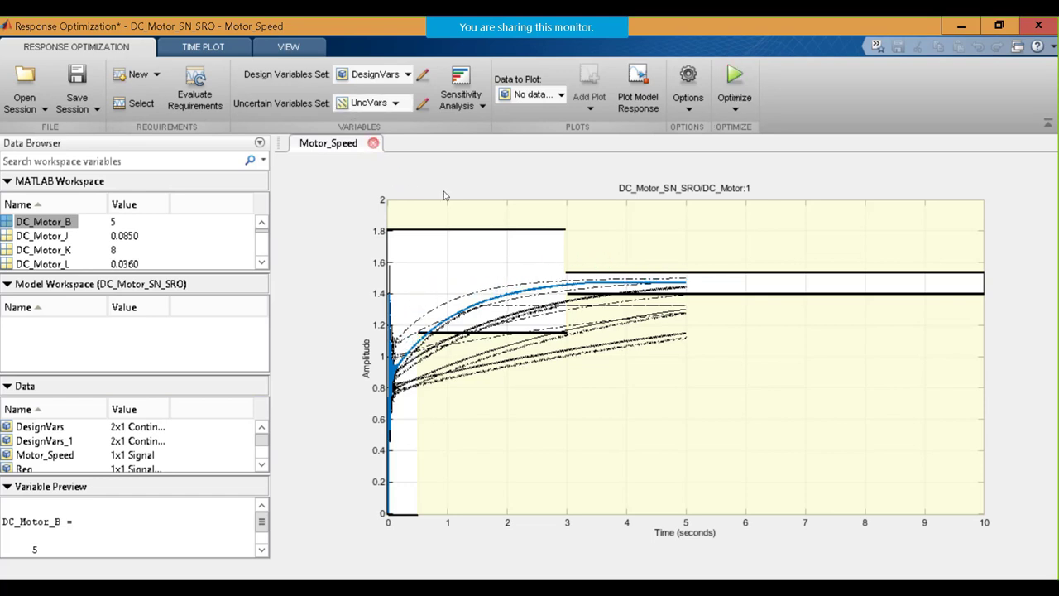
Zoom the Motor_Speed plot into the 1.2–1.7 band near the upper bound
click(540, 300)
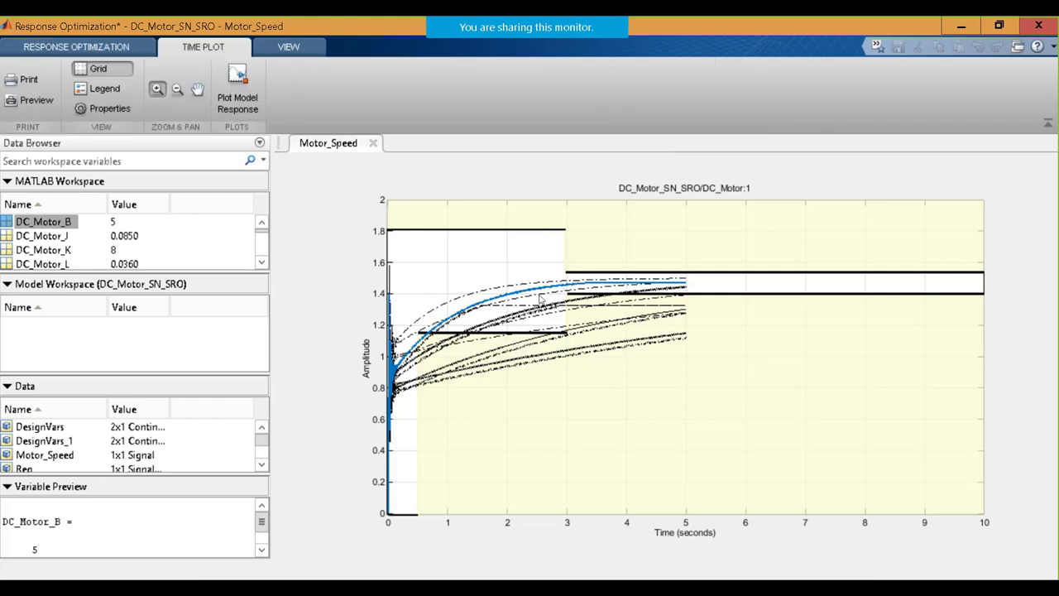
click(540, 299)
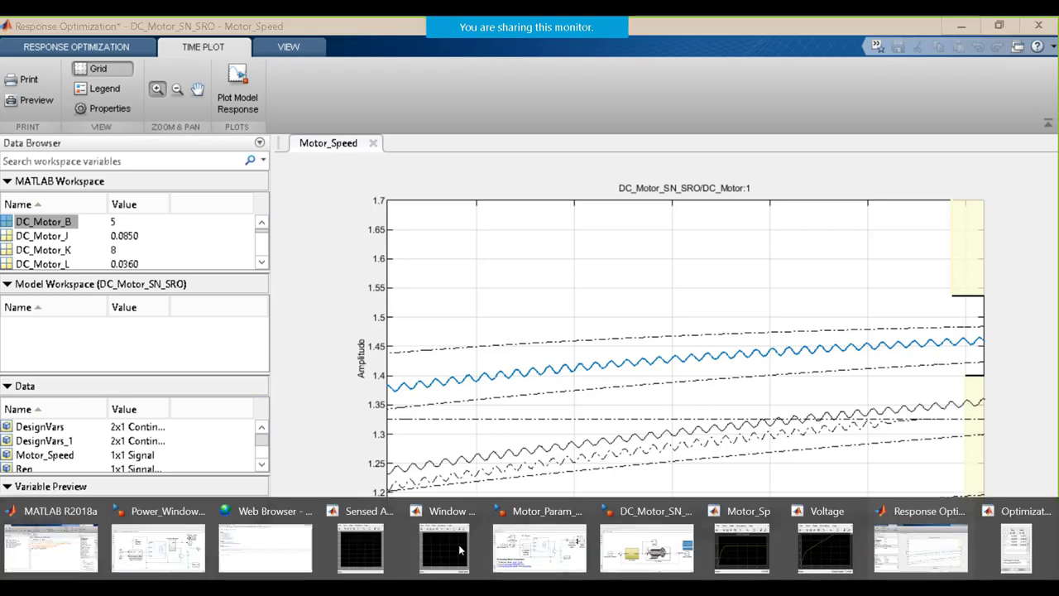
click(50, 538)
Run license('inuse') in the Command Window to list checked-out products
click(420, 418)
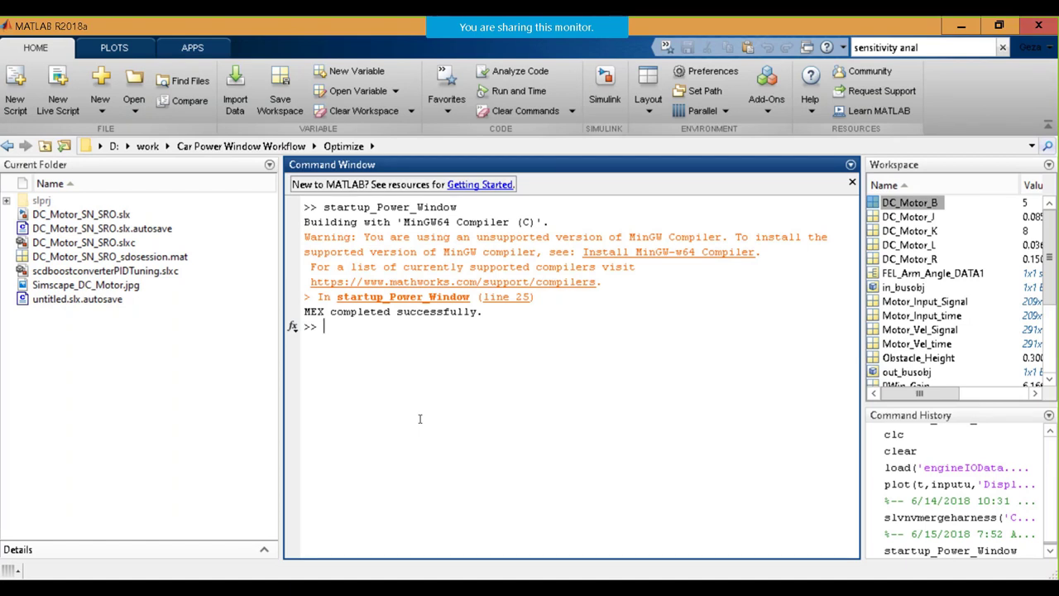
text(license('inuse)
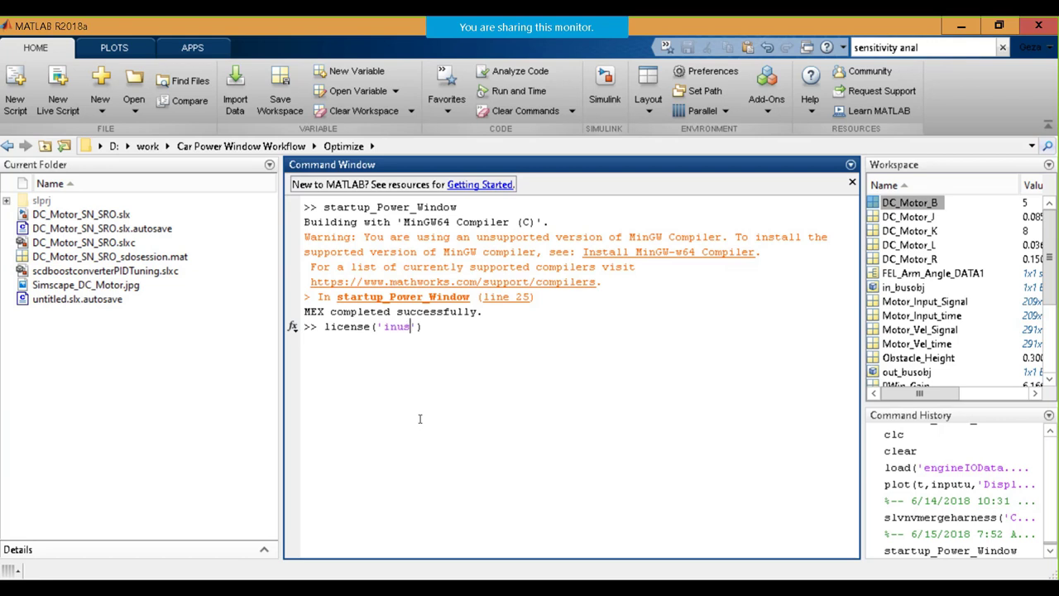
text(e)
key(Return)
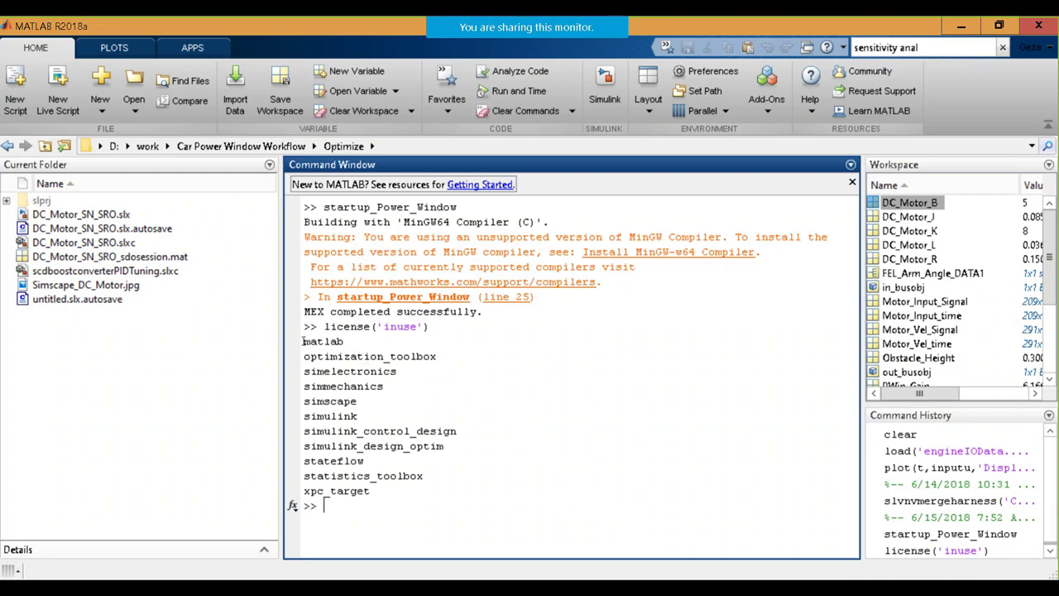
Highlight the listed products, from matlab and optimization_toolbox through simulink_design_optim
drag(304, 340, 344, 362)
click(400, 365)
drag(443, 358, 304, 341)
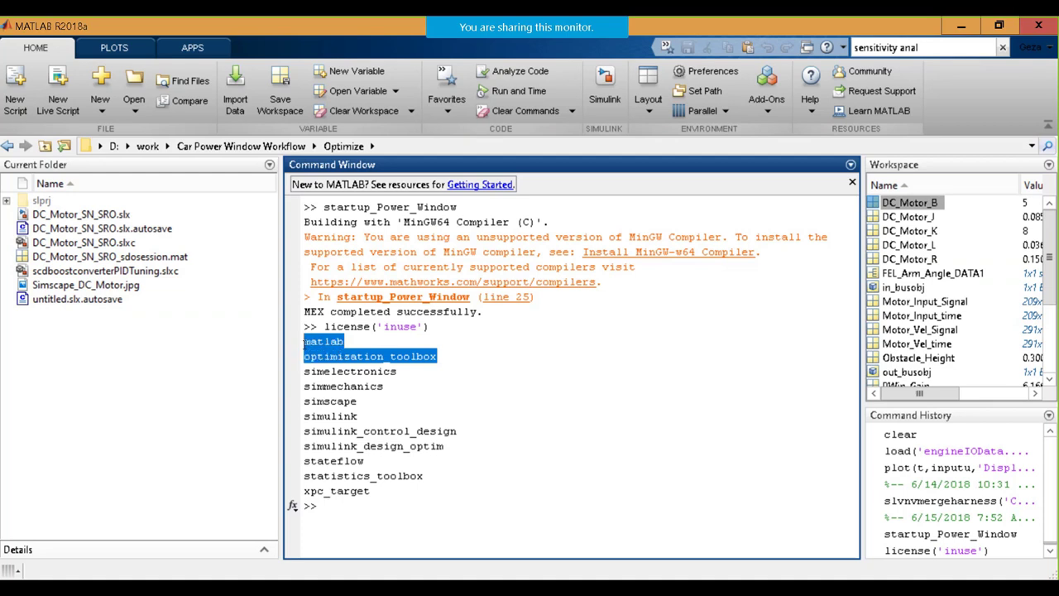
click(399, 398)
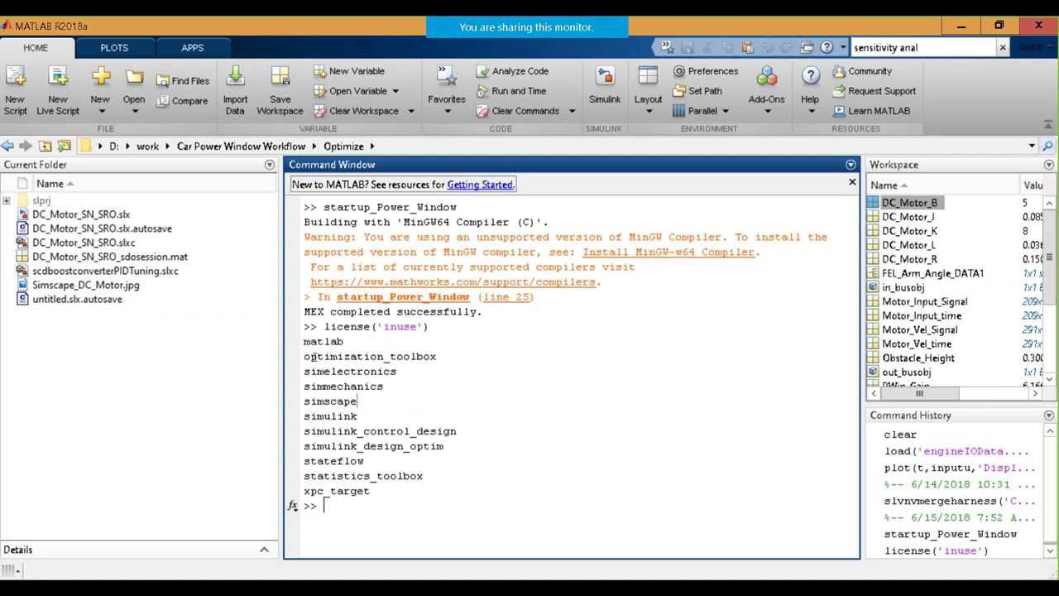
drag(304, 371, 383, 410)
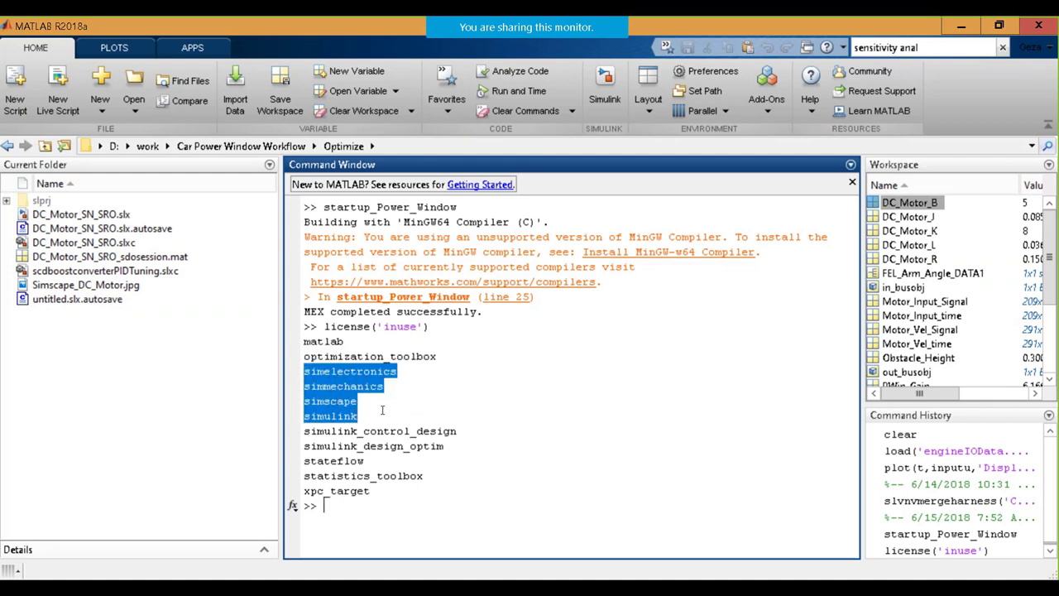
click(403, 398)
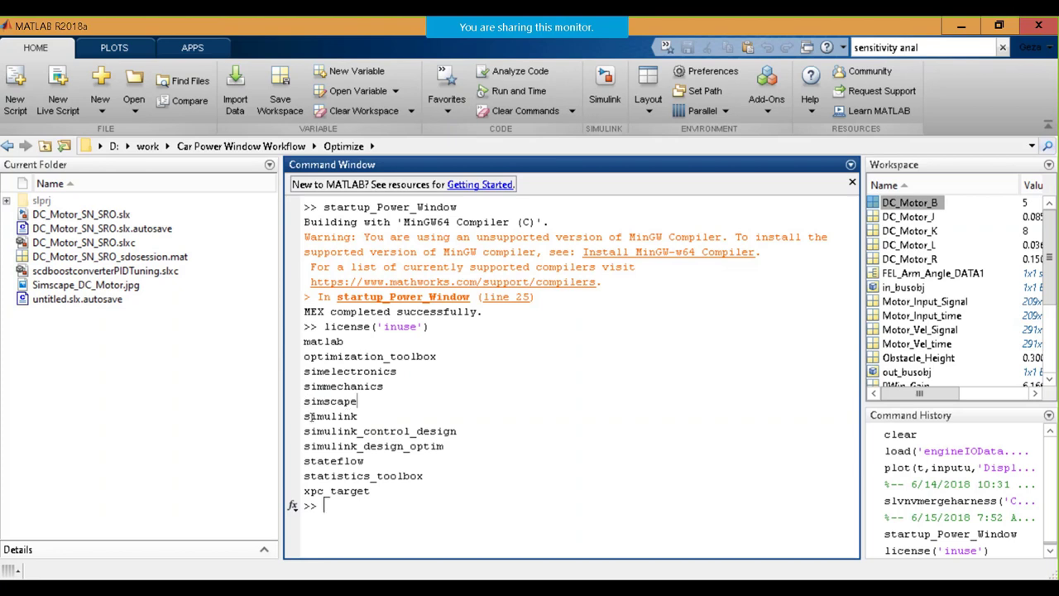
drag(304, 416, 445, 428)
click(427, 418)
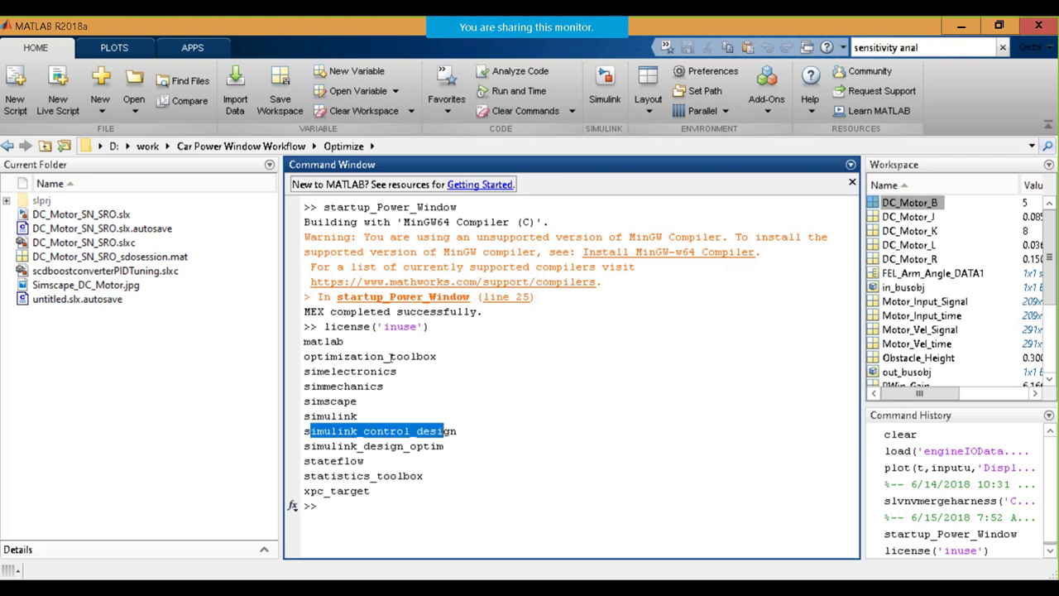
click(411, 455)
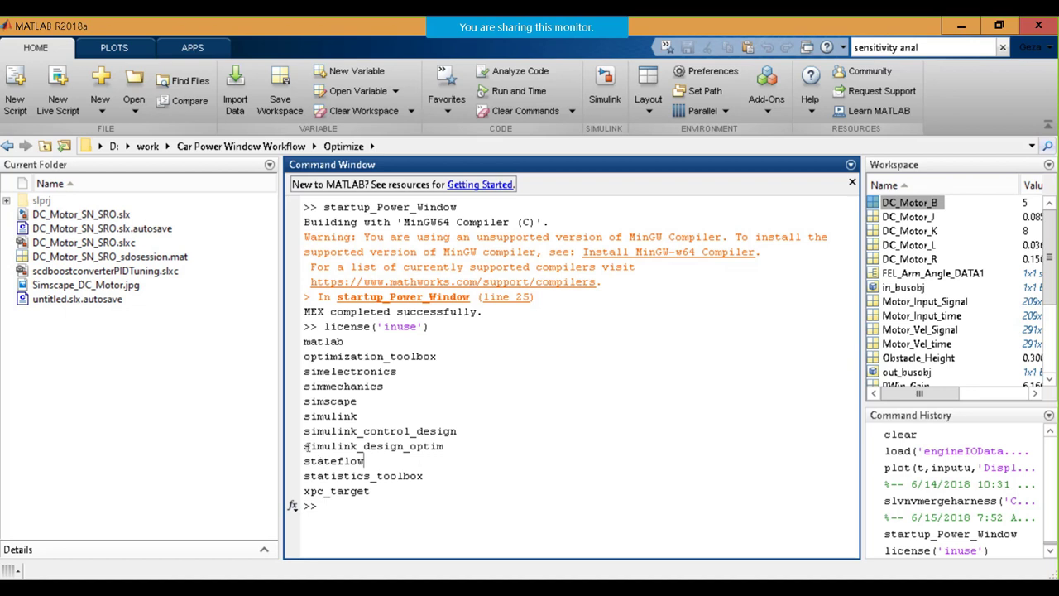
drag(305, 445, 453, 449)
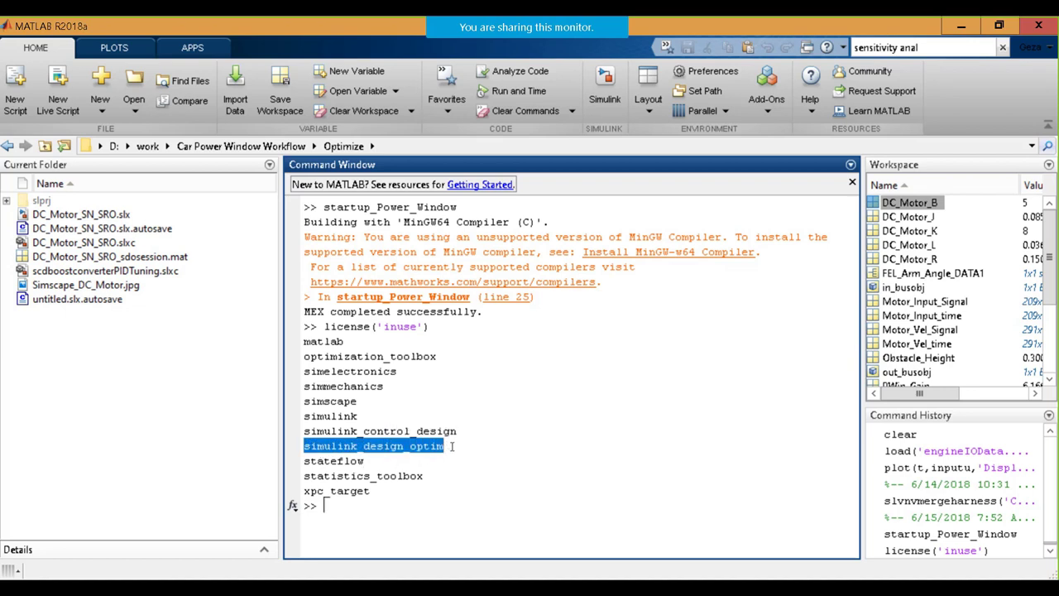